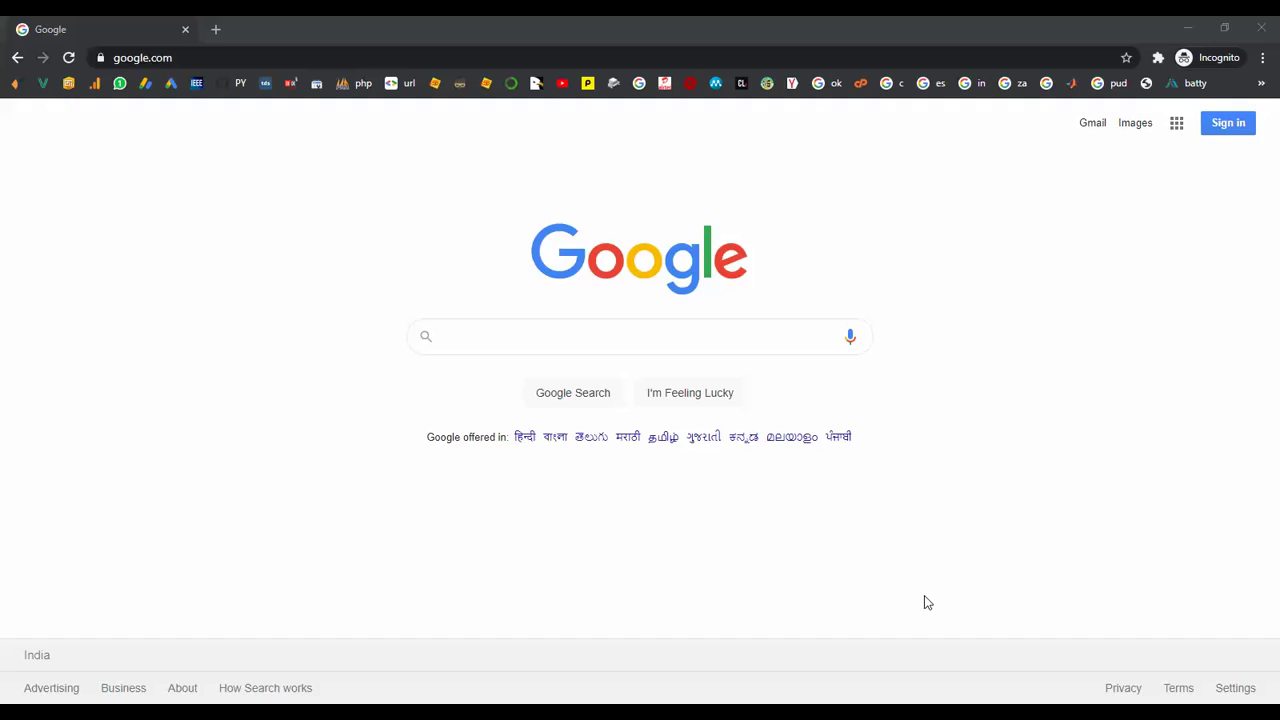
Search Google for 'okokprojects'.
click(511, 336)
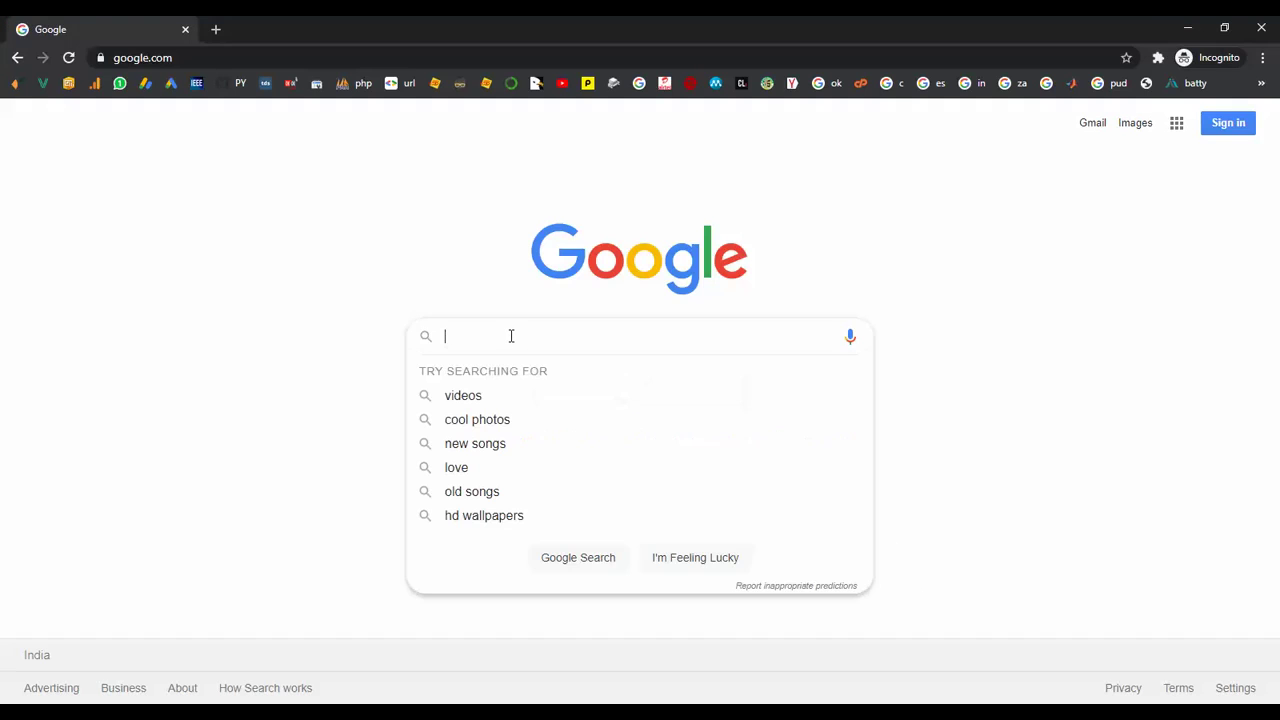
text(ok)
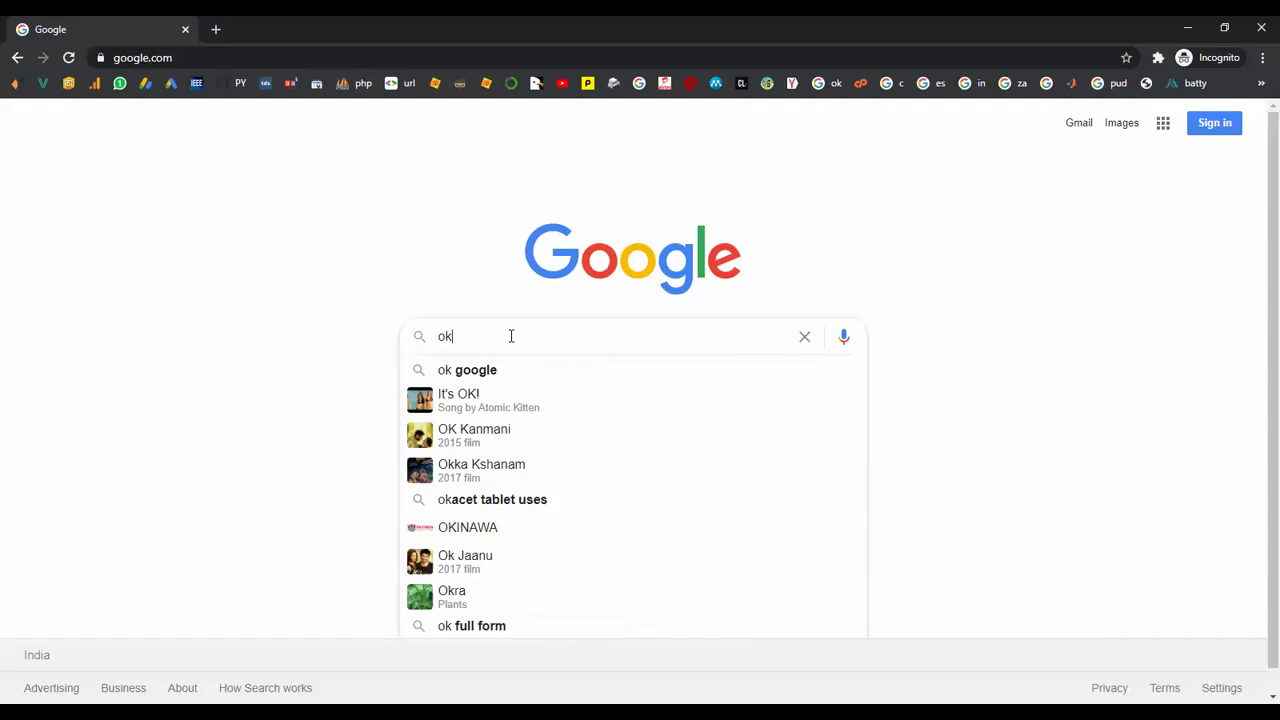
text(okprojects)
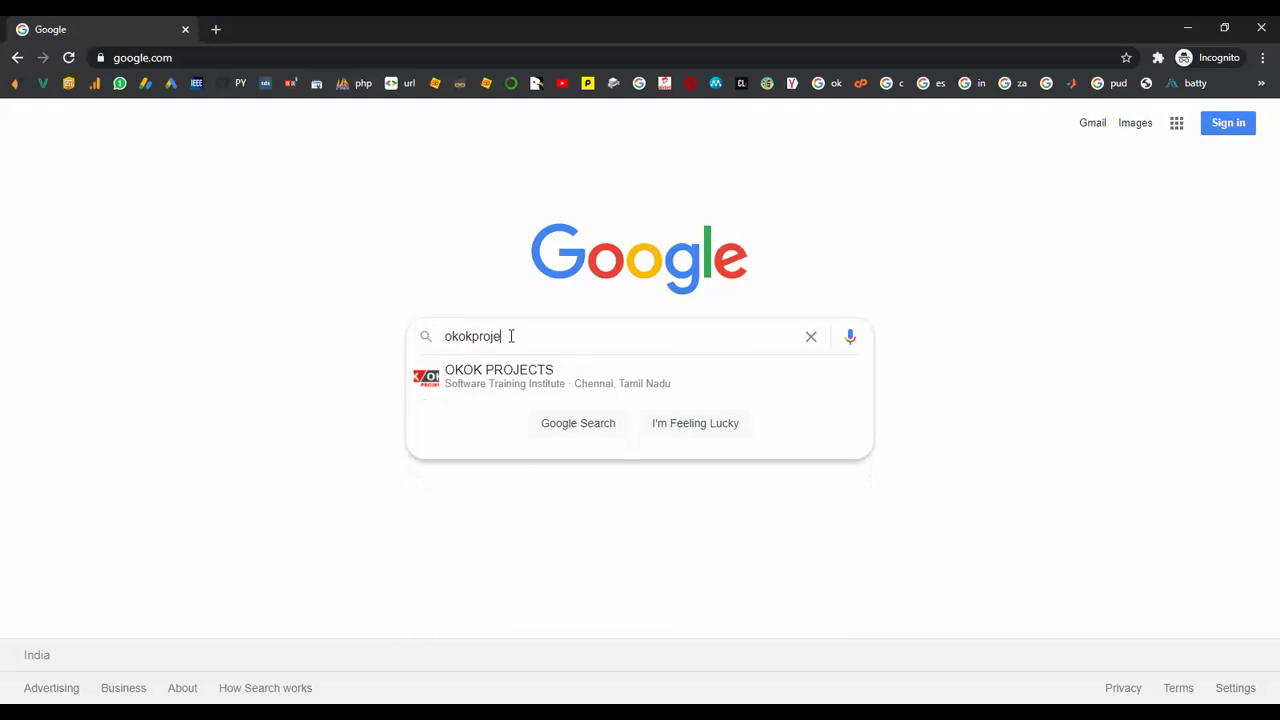
key(Return)
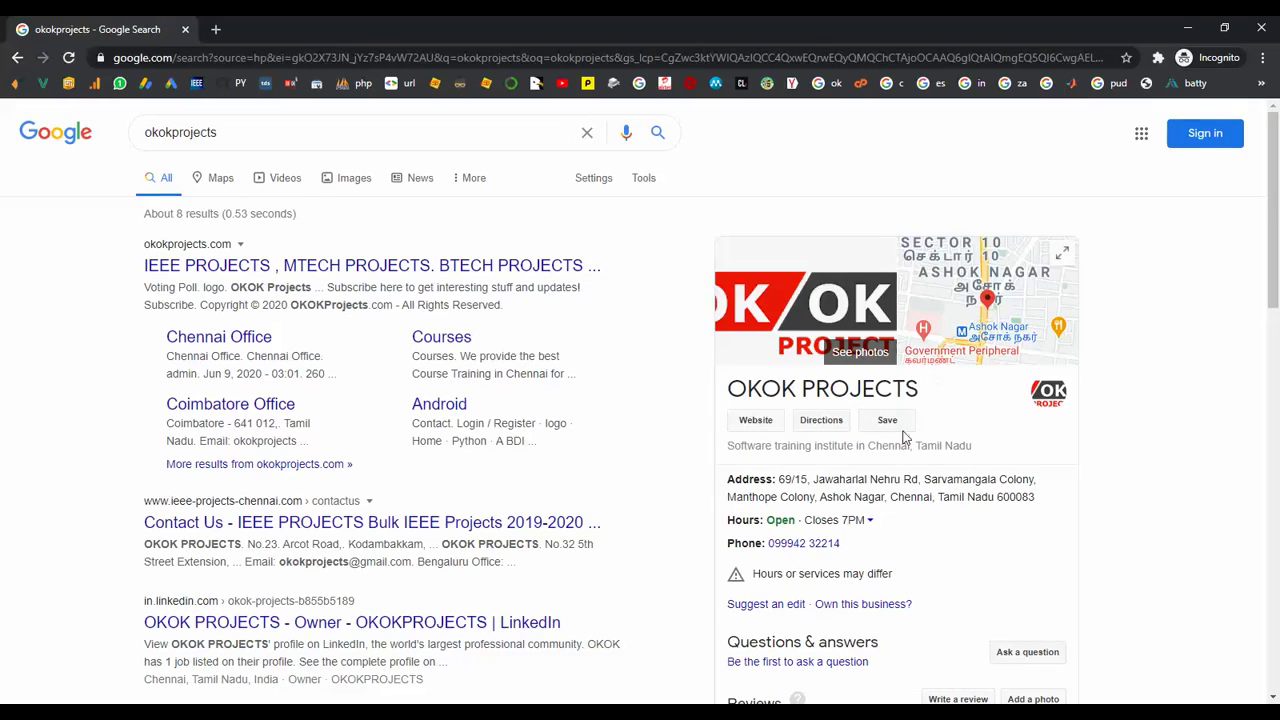
Open the okokprojects.com search result and scroll through its home page.
click(256, 277)
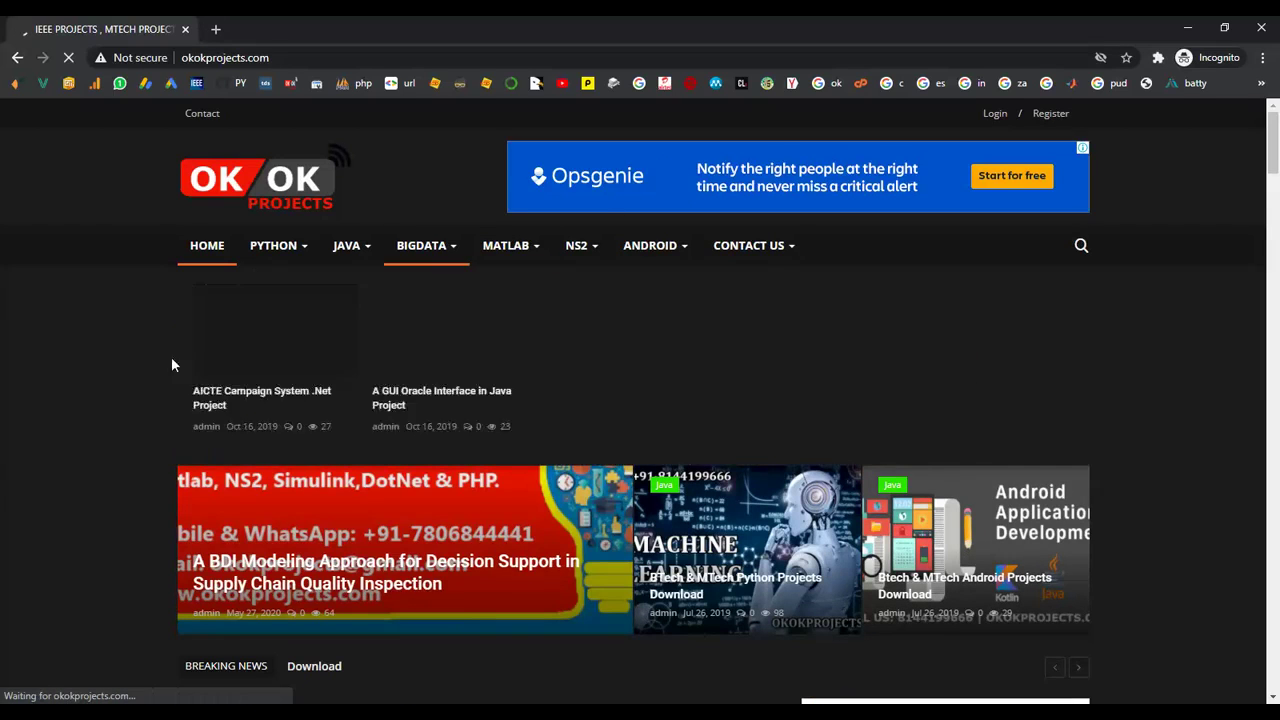
scroll(163, 398, down, 1)
scroll(163, 393, down, 9)
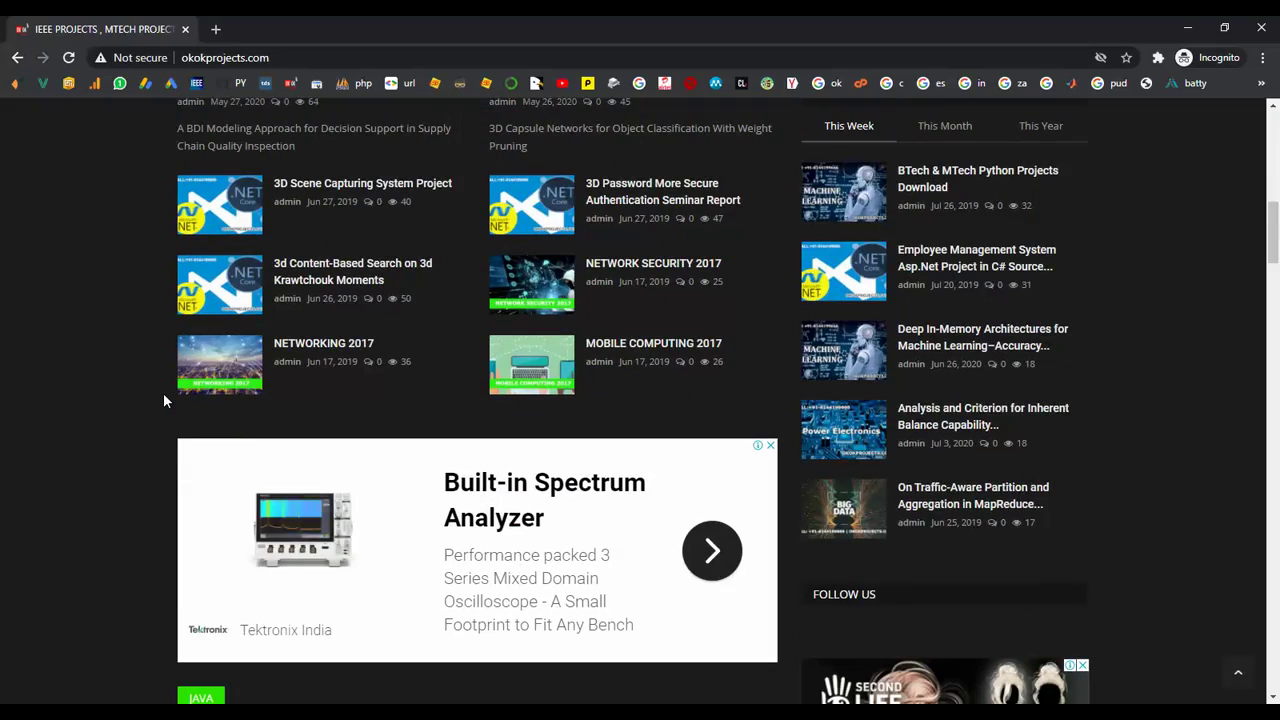
scroll(207, 323, up, 10)
mouse_move(745, 255)
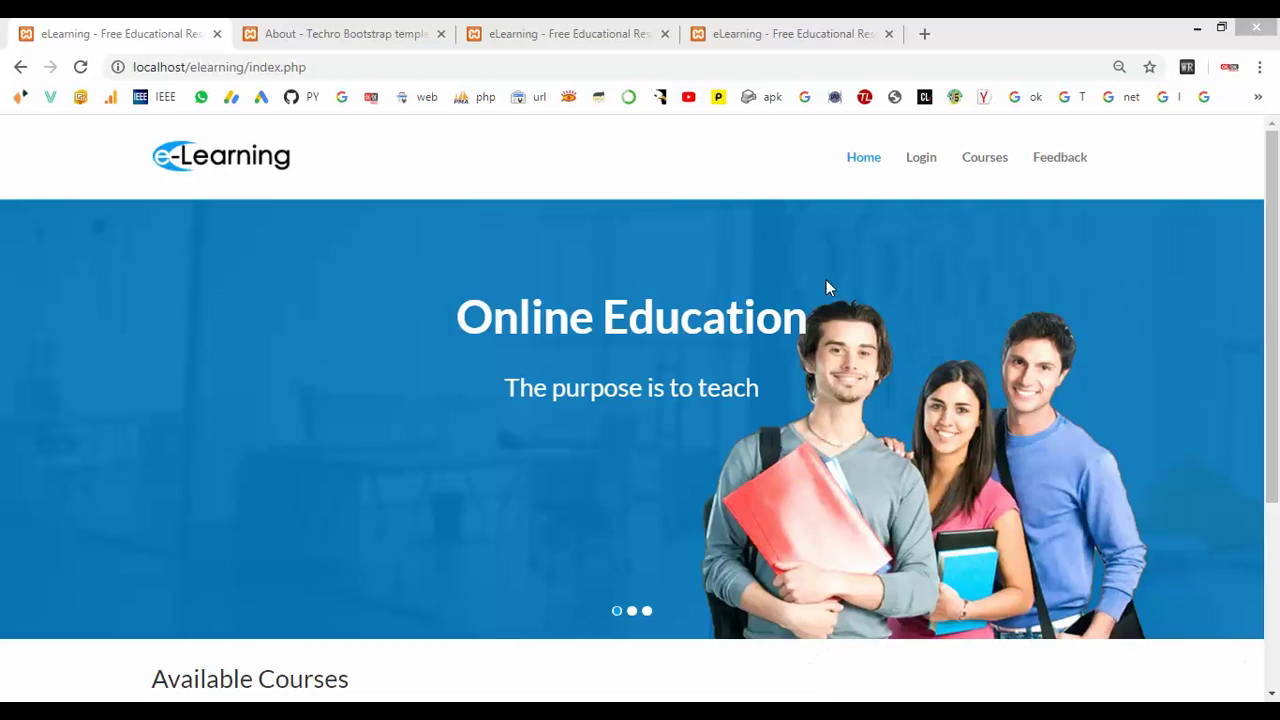
Reload the eLearning home page and go through Login to the account registration form.
click(856, 167)
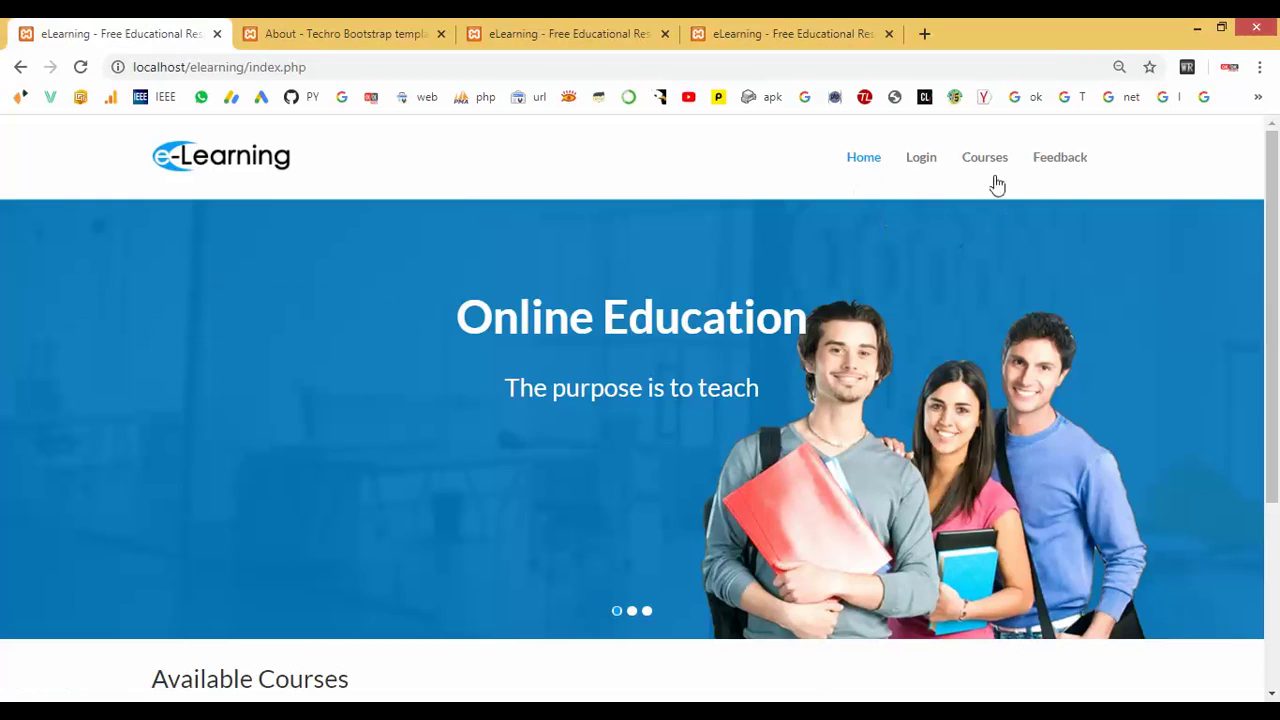
click(925, 169)
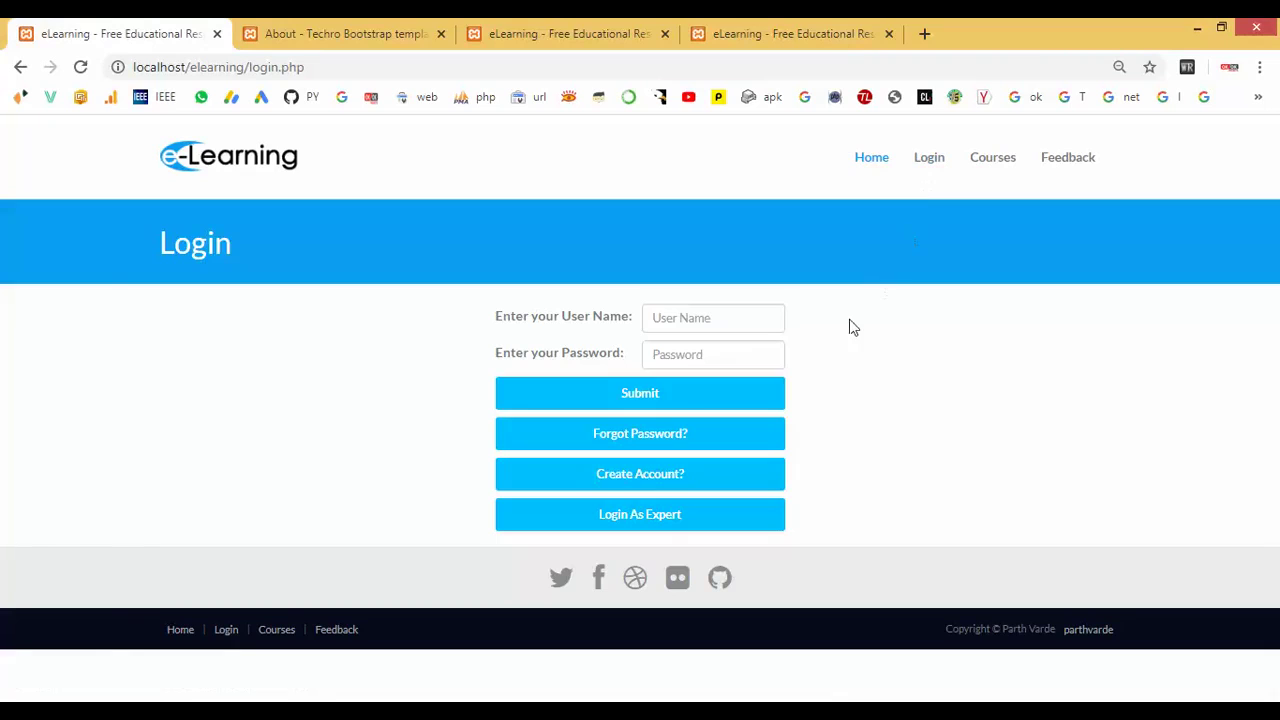
click(650, 476)
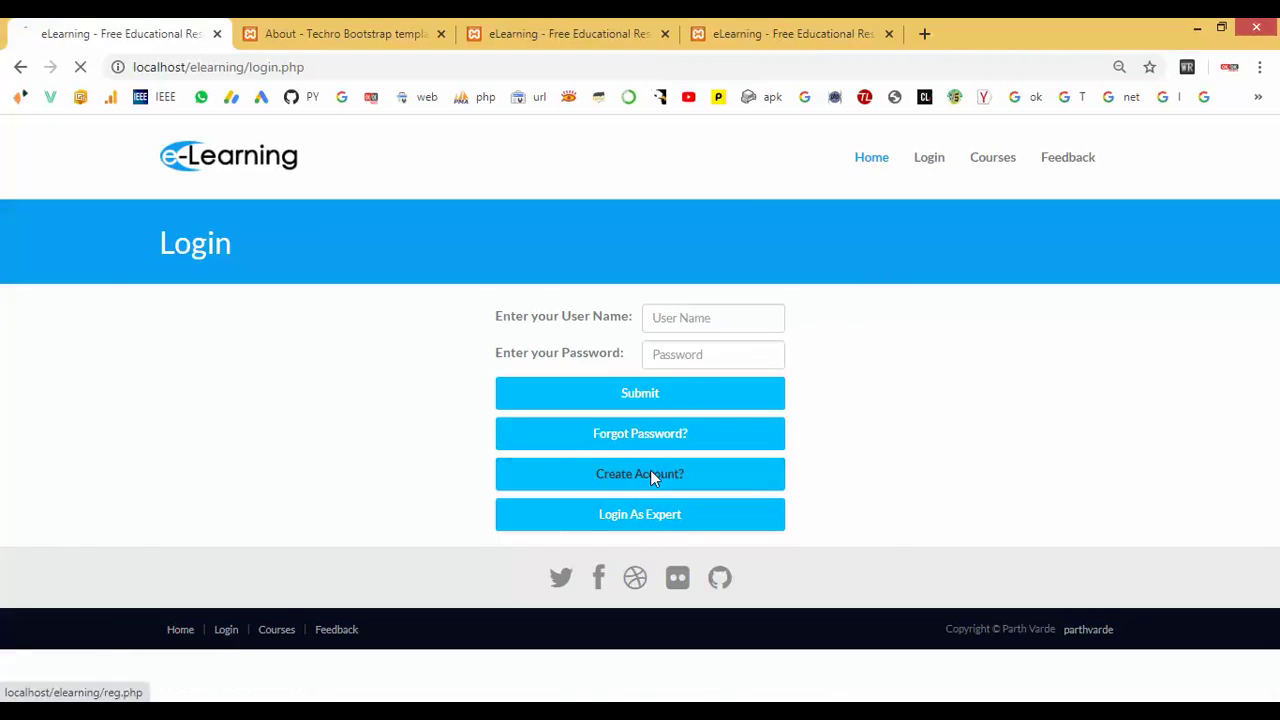
Enter the student's first and last name and choose Female gender.
click(658, 337)
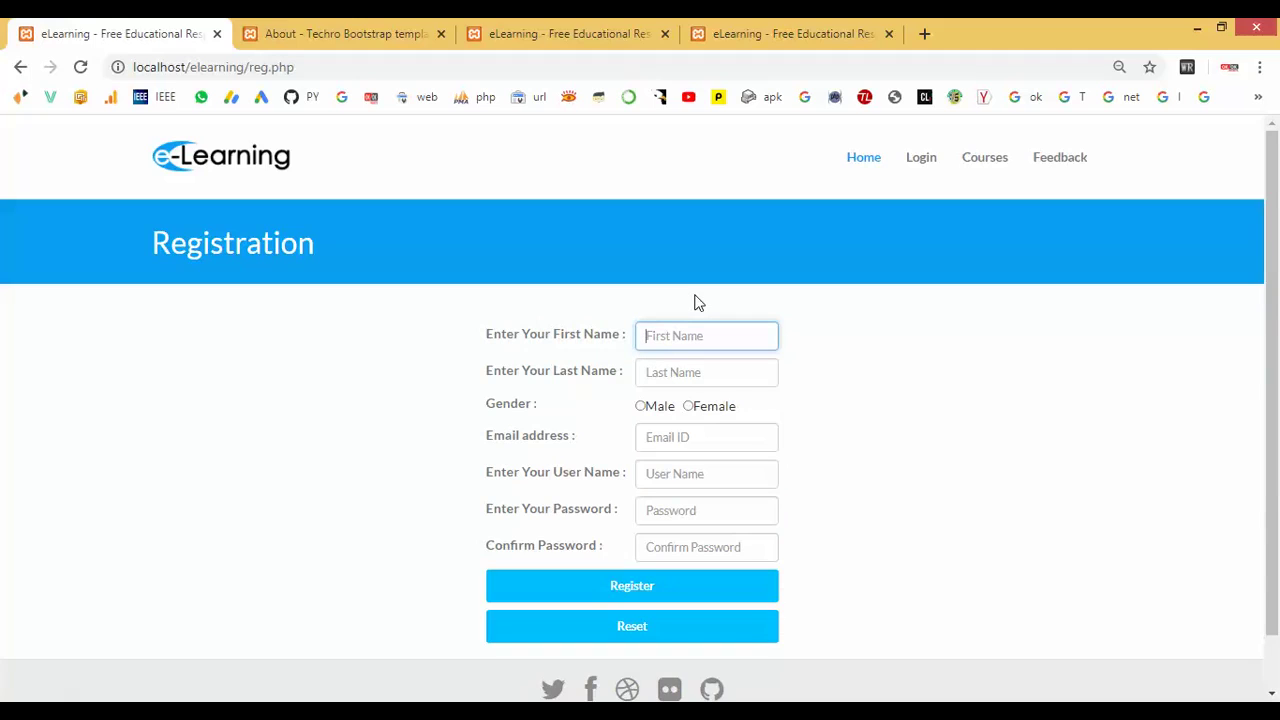
text(lakshmi)
key(Tab)
text(pr)
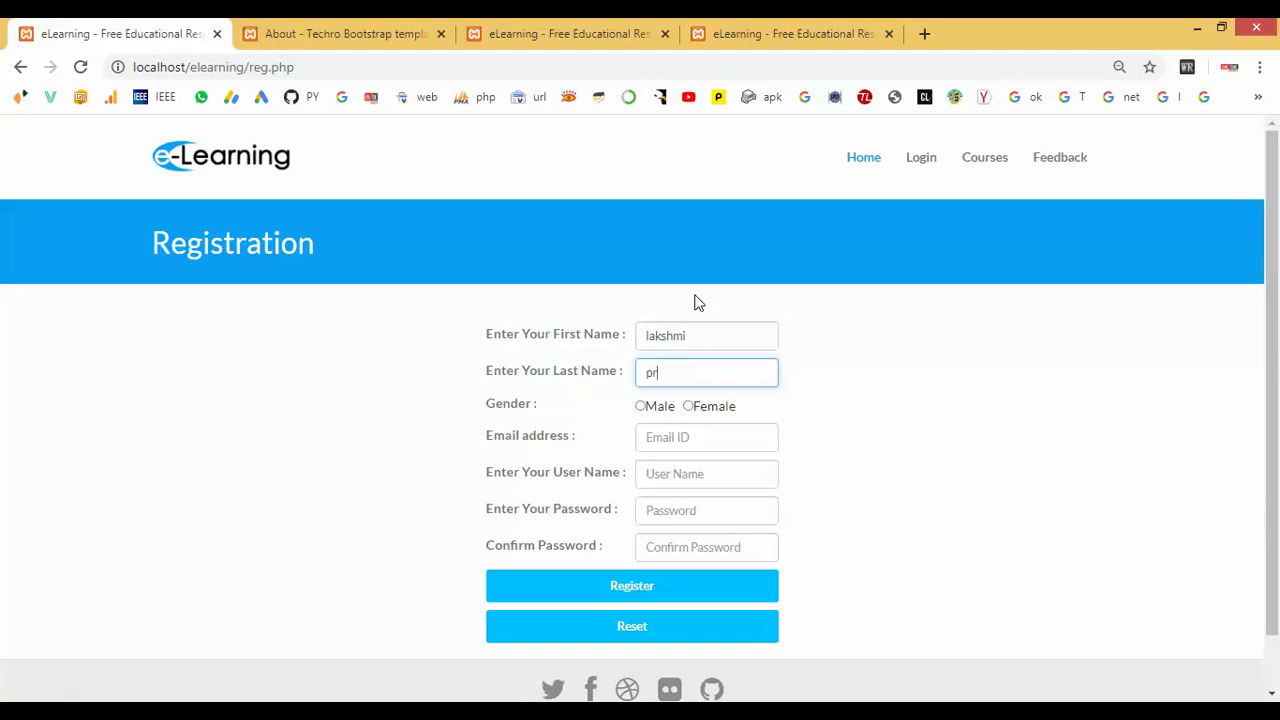
key(Tab)
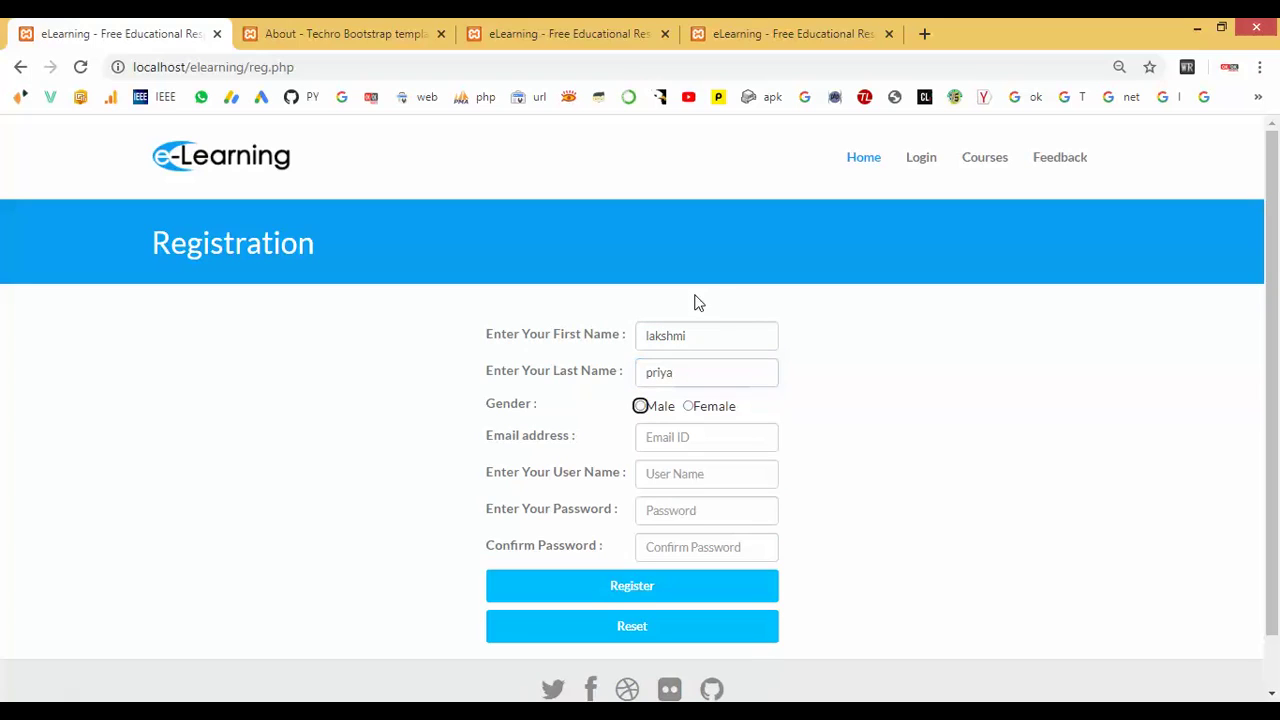
click(689, 408)
Fill in the student's e-mail, user name, password and confirmation, then register the account.
click(690, 437)
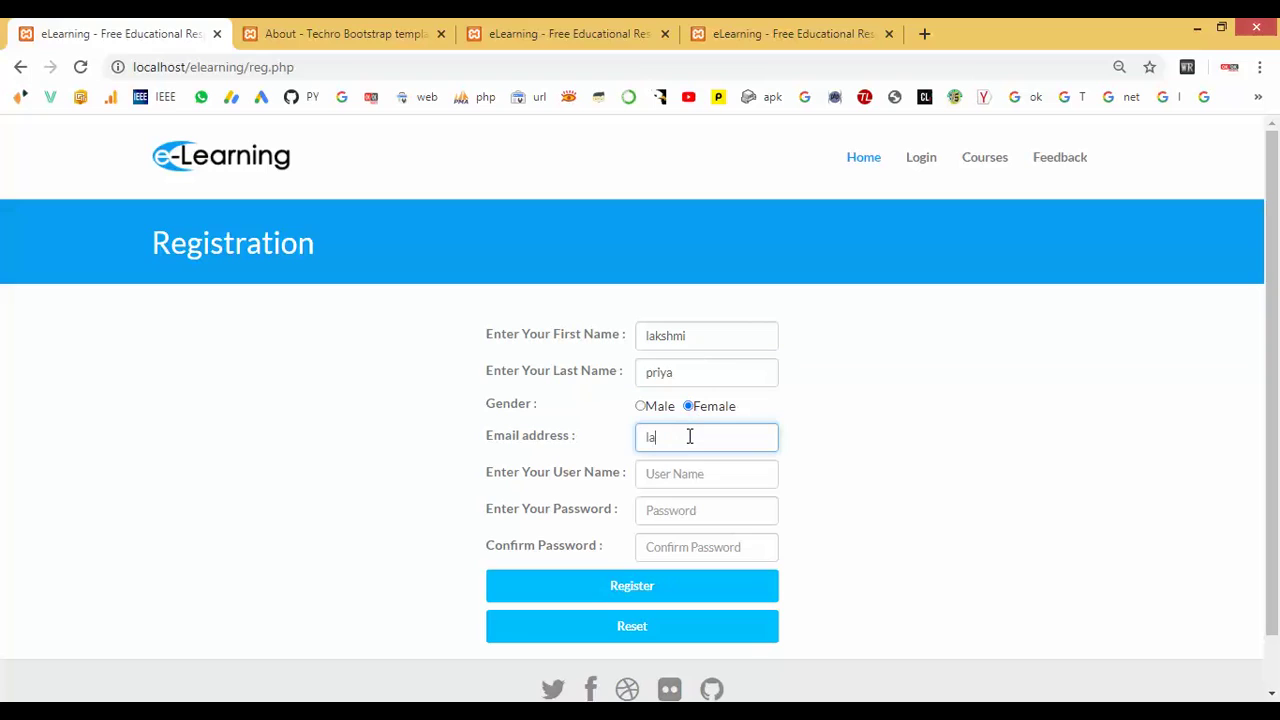
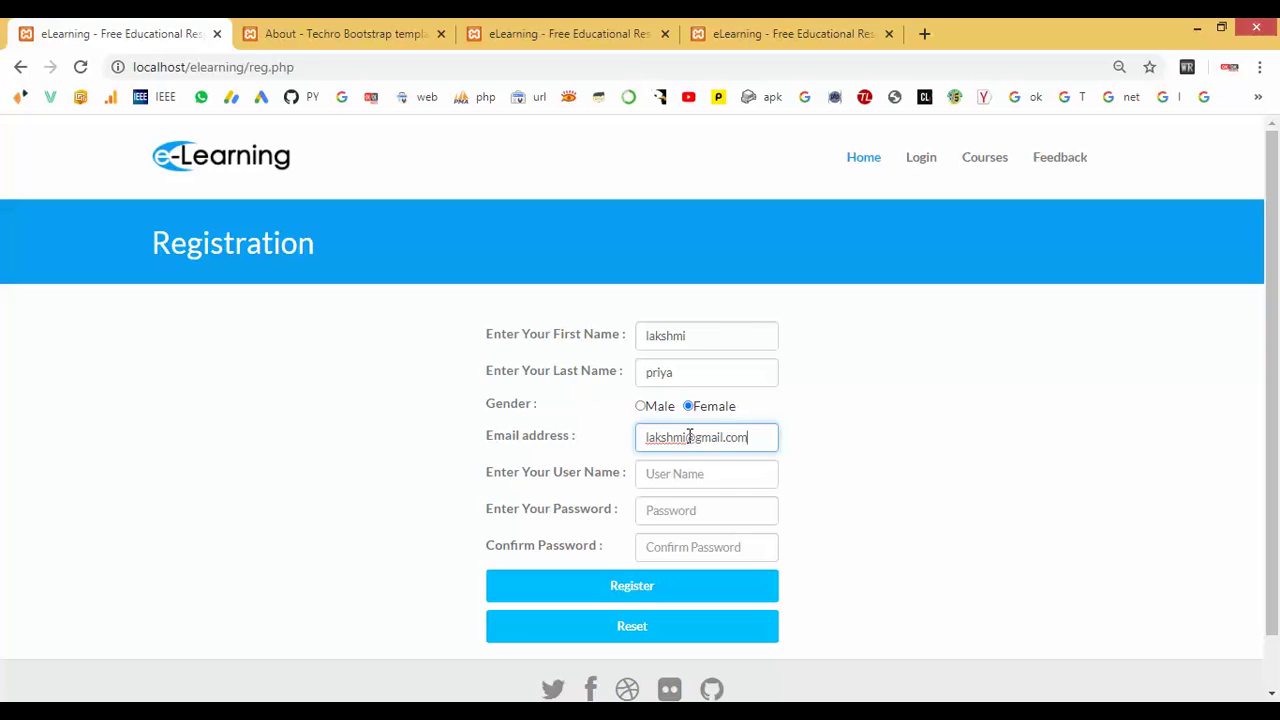
key(Tab)
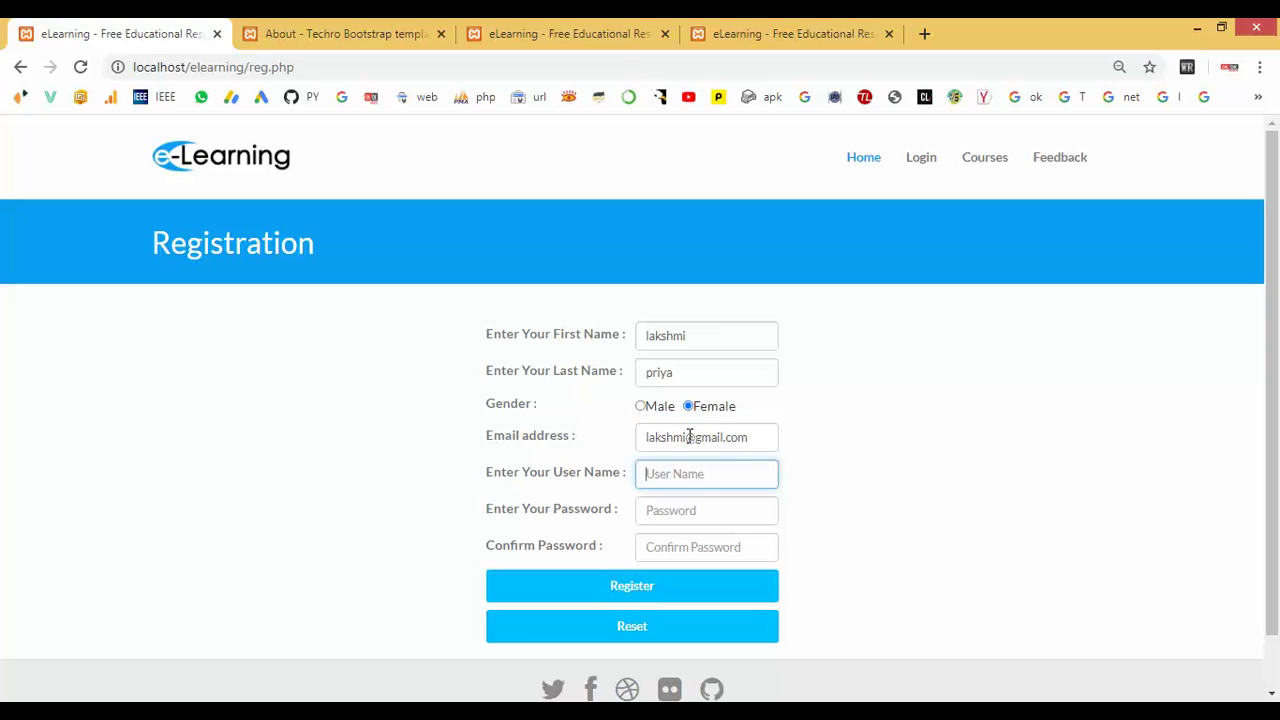
text(lakshmi)
key(Tab)
text(1234)
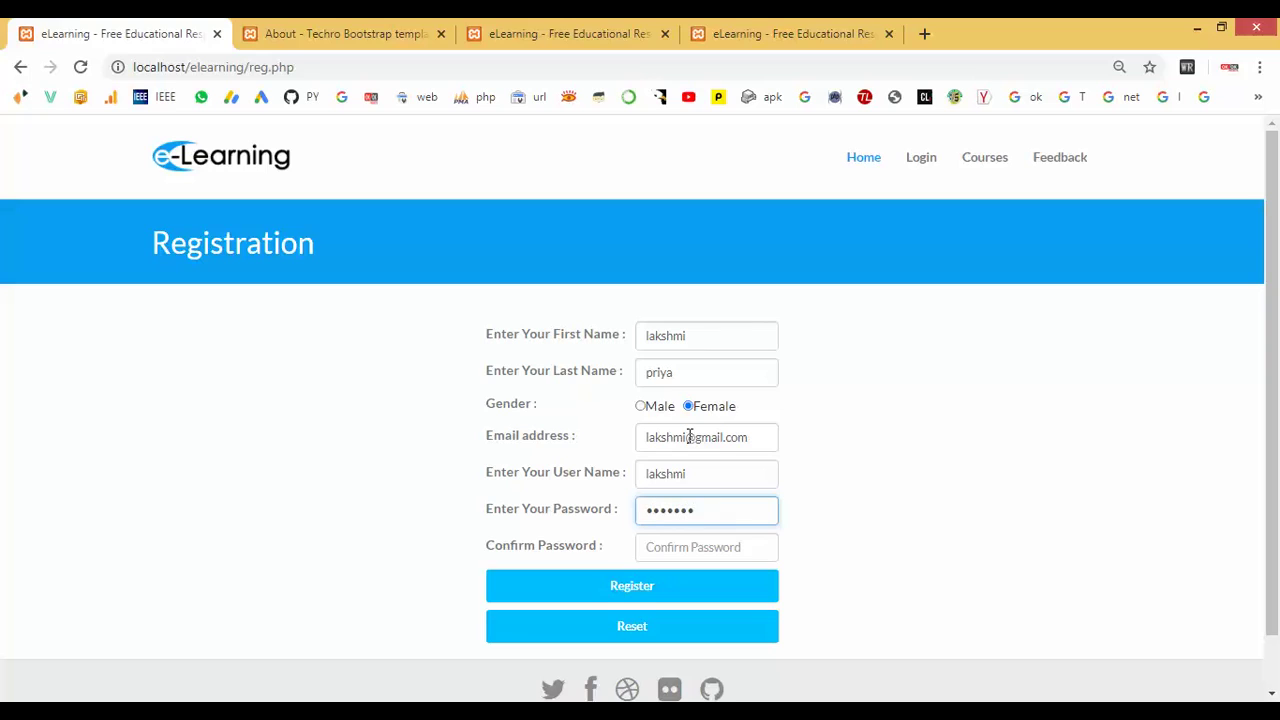
key(Tab)
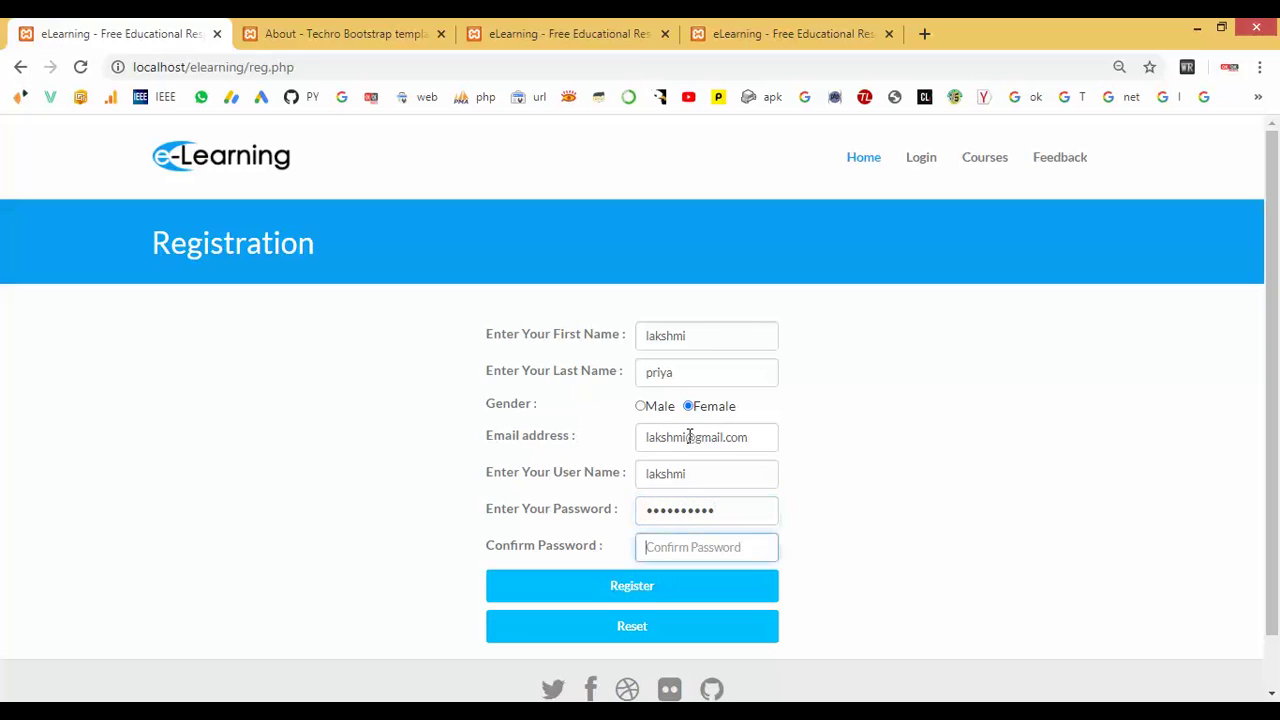
text(12)
click(645, 596)
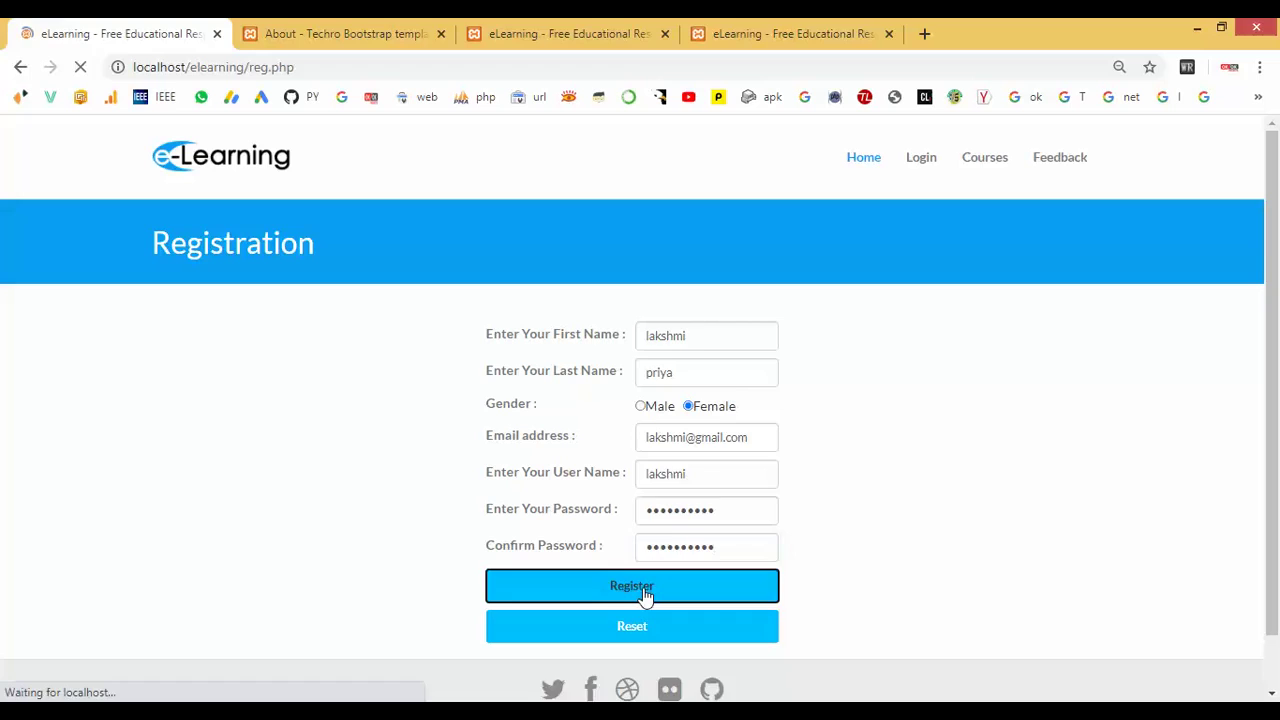
Log in with the new student's user name and password.
click(922, 168)
click(729, 311)
text(l)
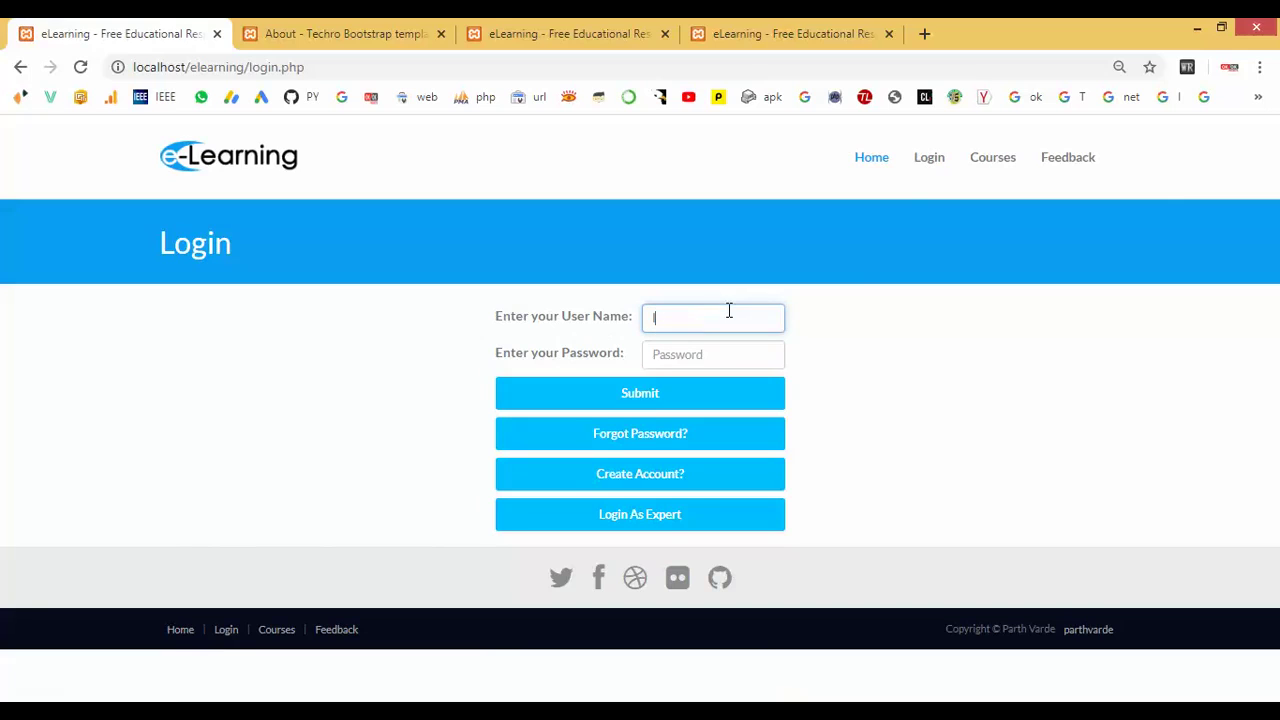
text(akshmi)
key(Tab)
text(lak)
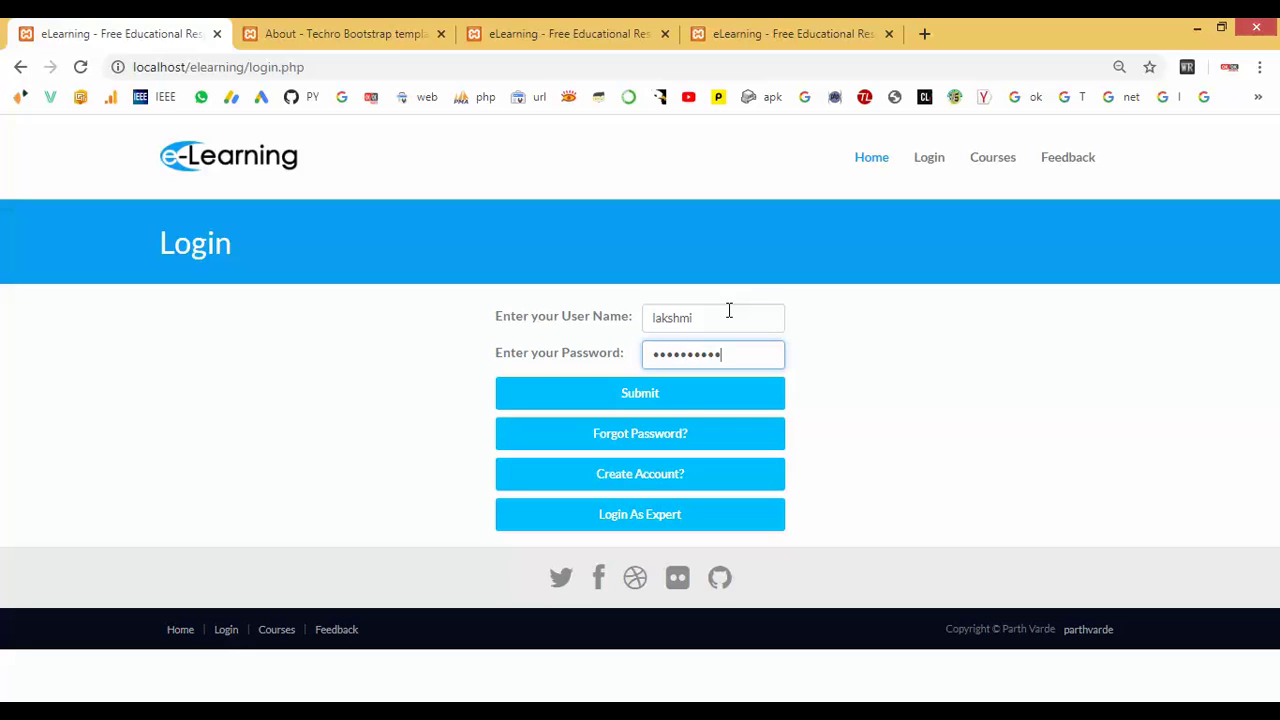
click(631, 396)
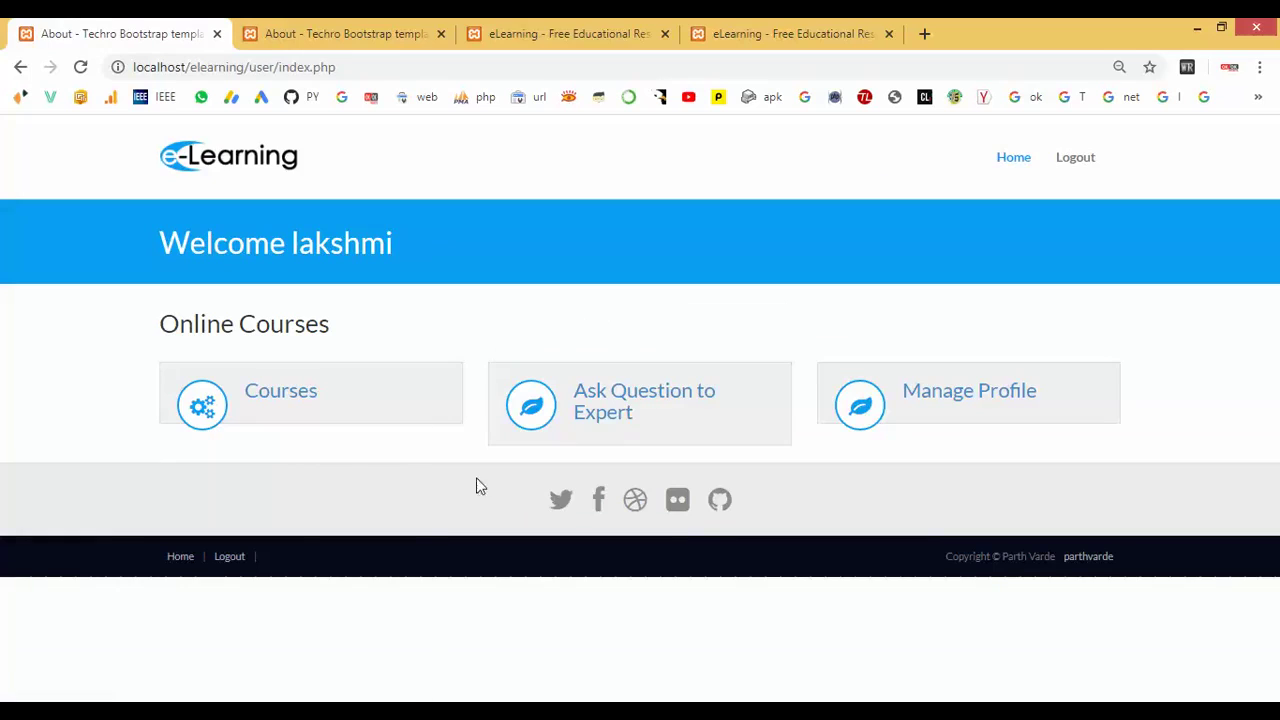
Open the HTML course from the available courses list.
click(280, 405)
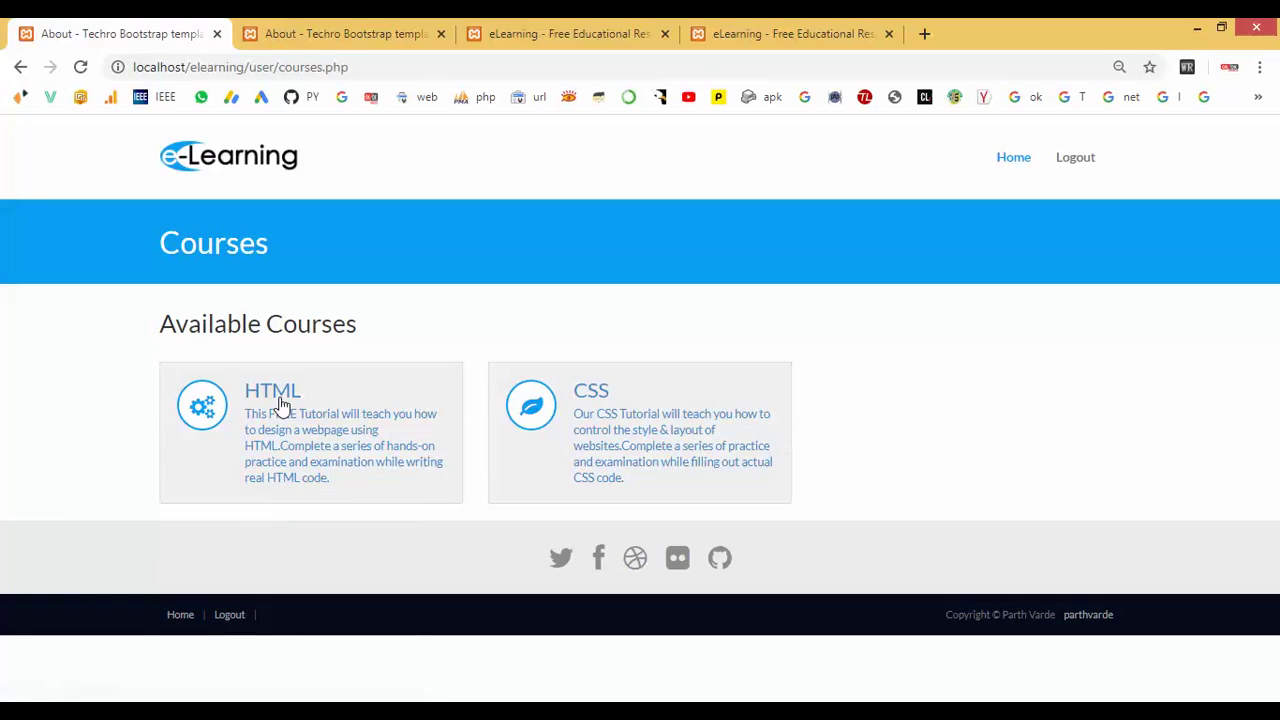
click(280, 405)
scroll(282, 405, down, 1)
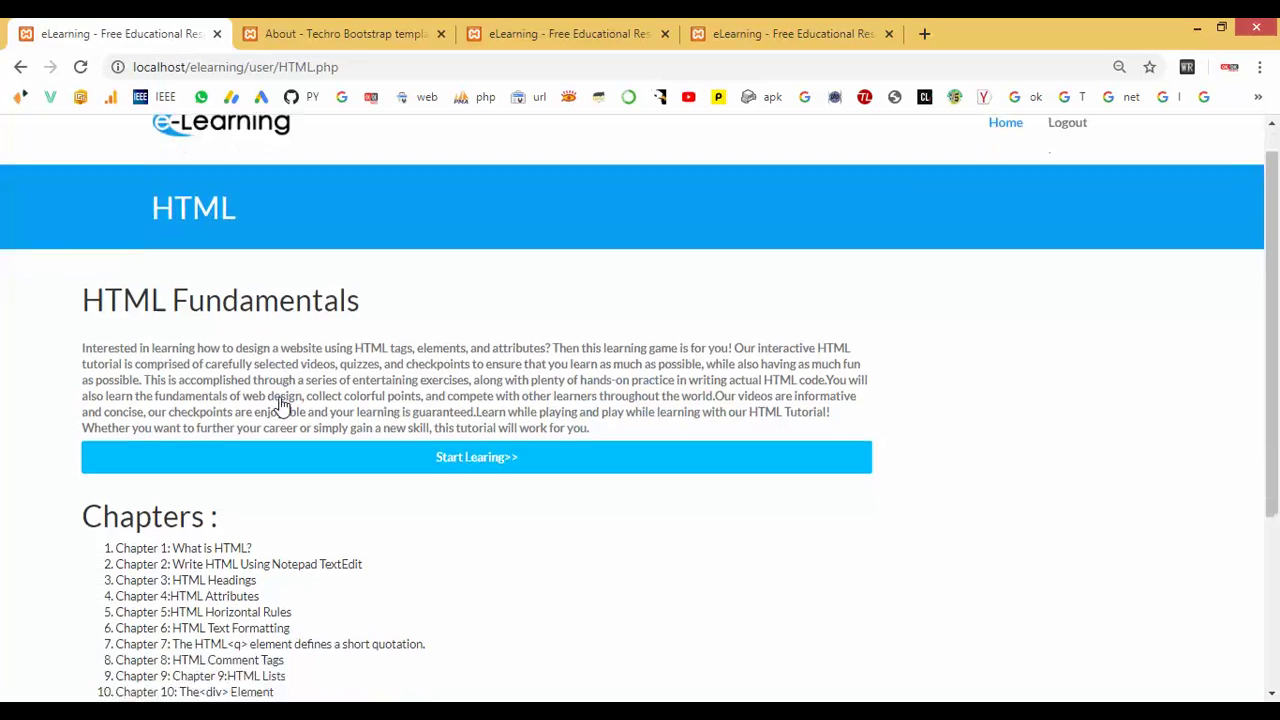
scroll(282, 405, down, 2)
drag(78, 180, 380, 214)
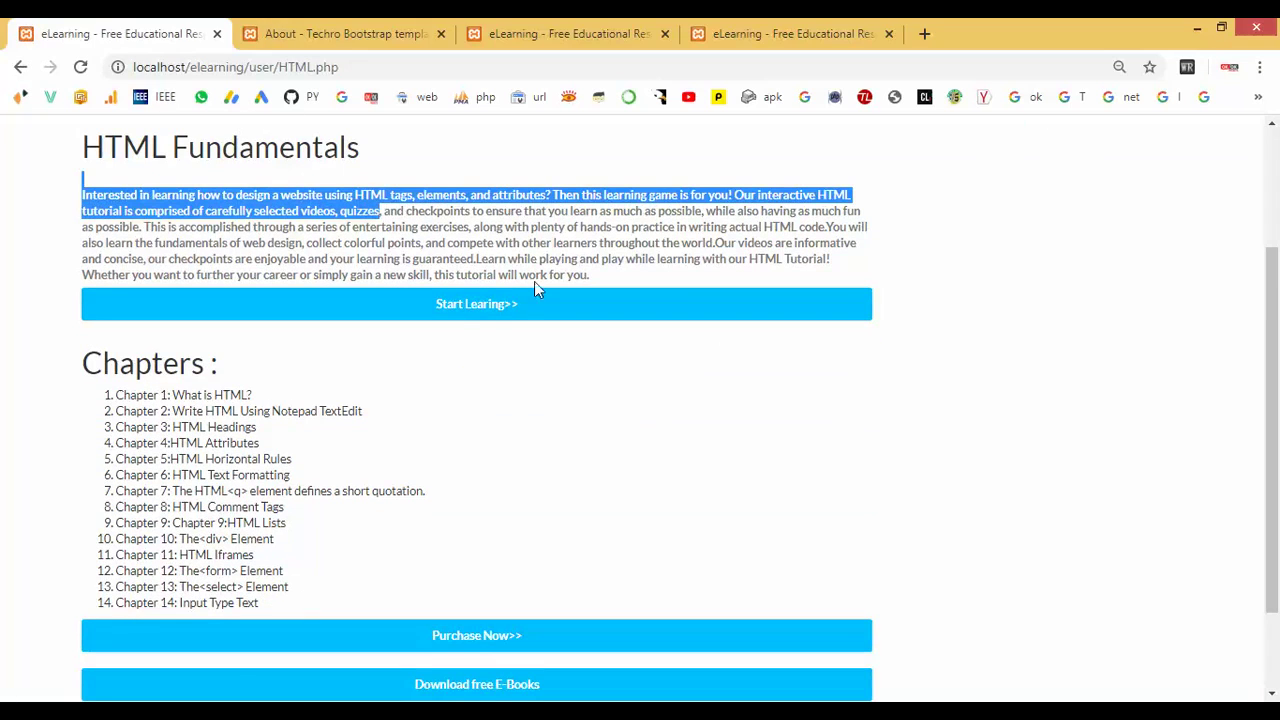
Start the HTML chapters and read Chapter 1: What is HTML?
click(462, 316)
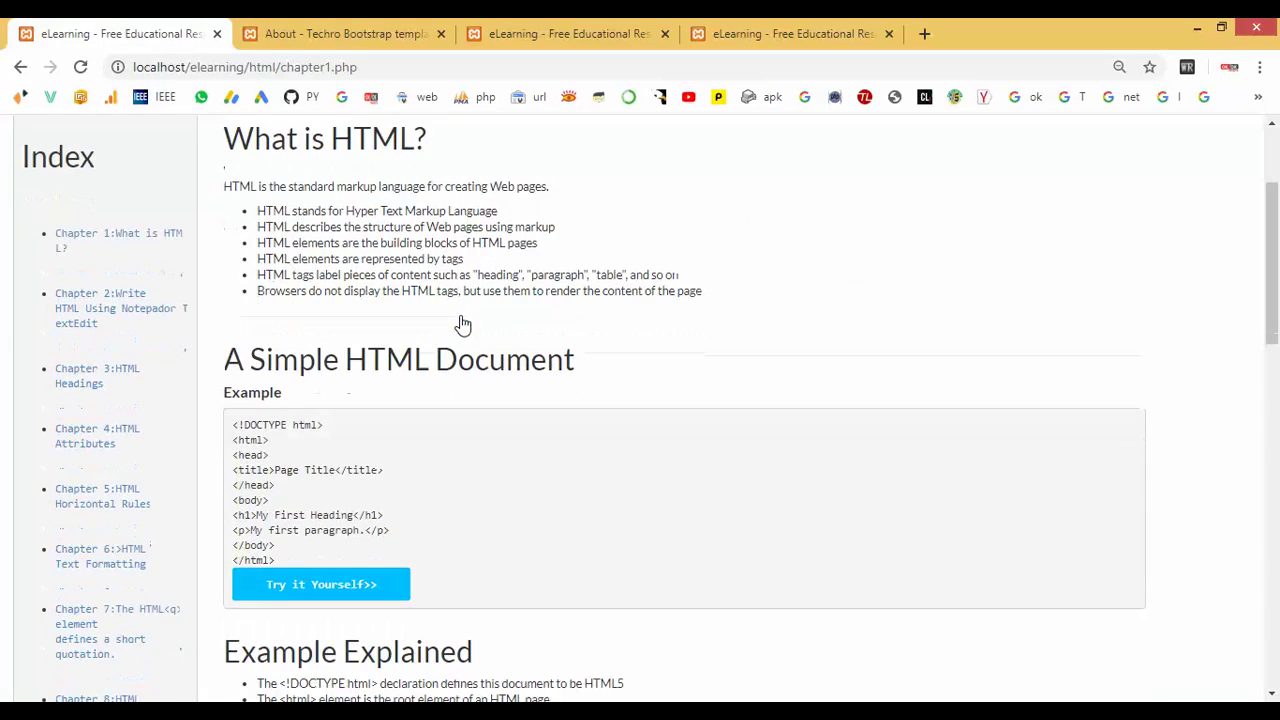
click(149, 244)
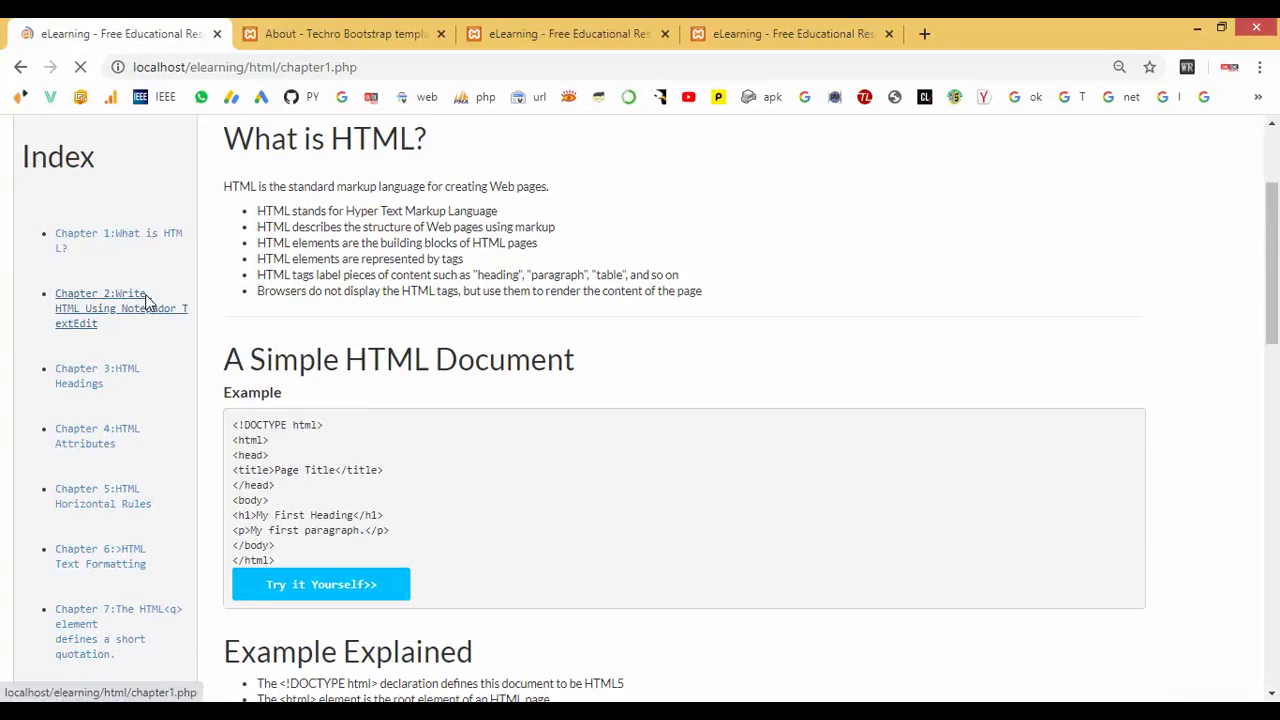
scroll(148, 303, down, 10)
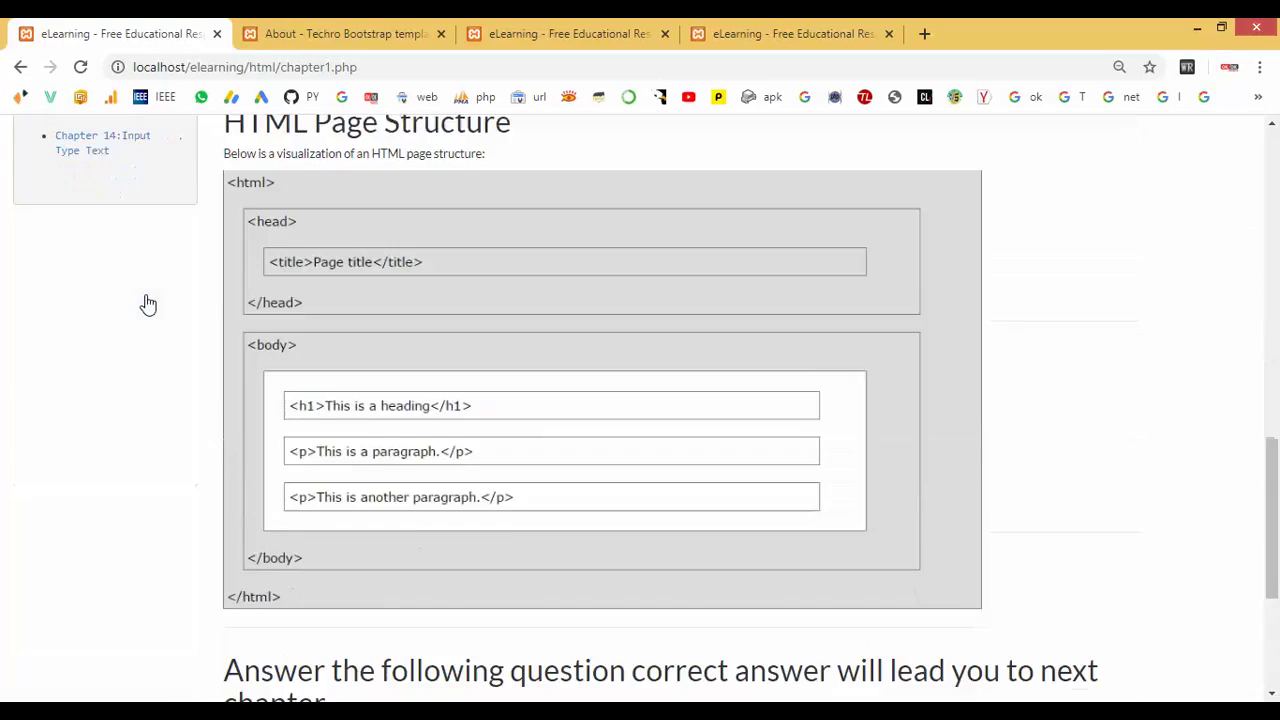
scroll(148, 303, down, 3)
scroll(148, 303, up, 15)
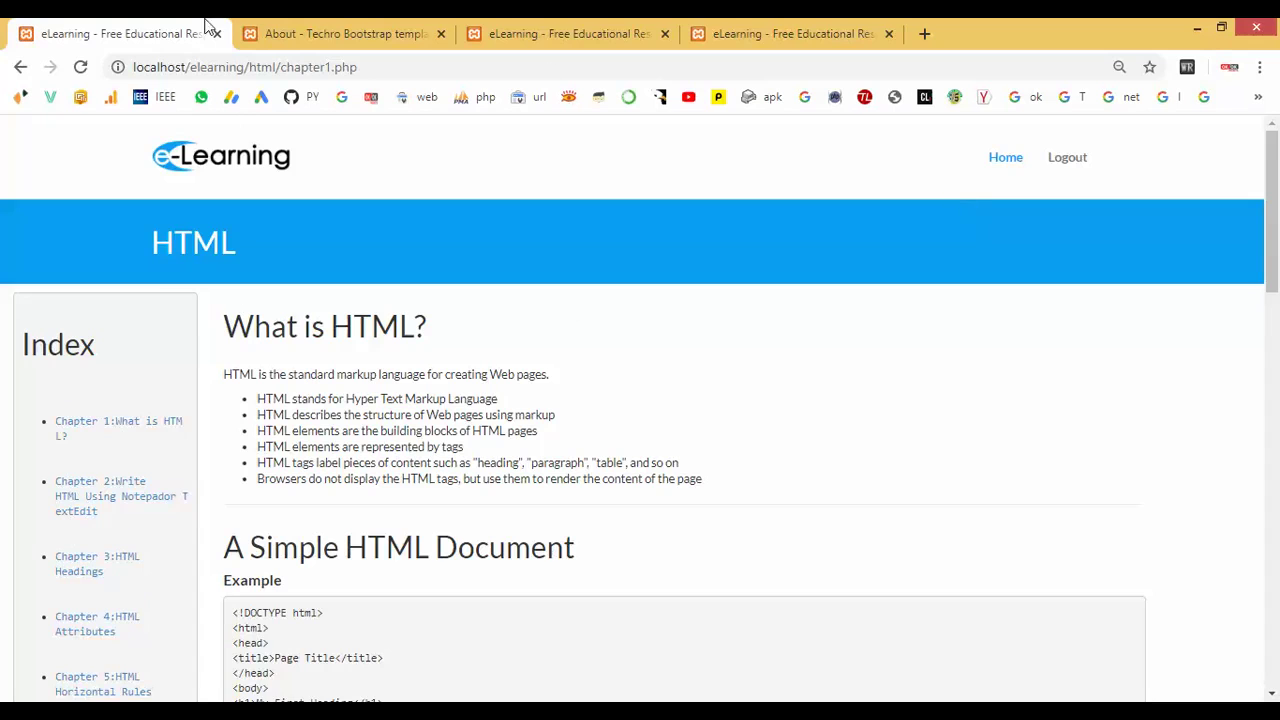
Return to the HTML course overview and open the Purchase Now book form.
click(20, 67)
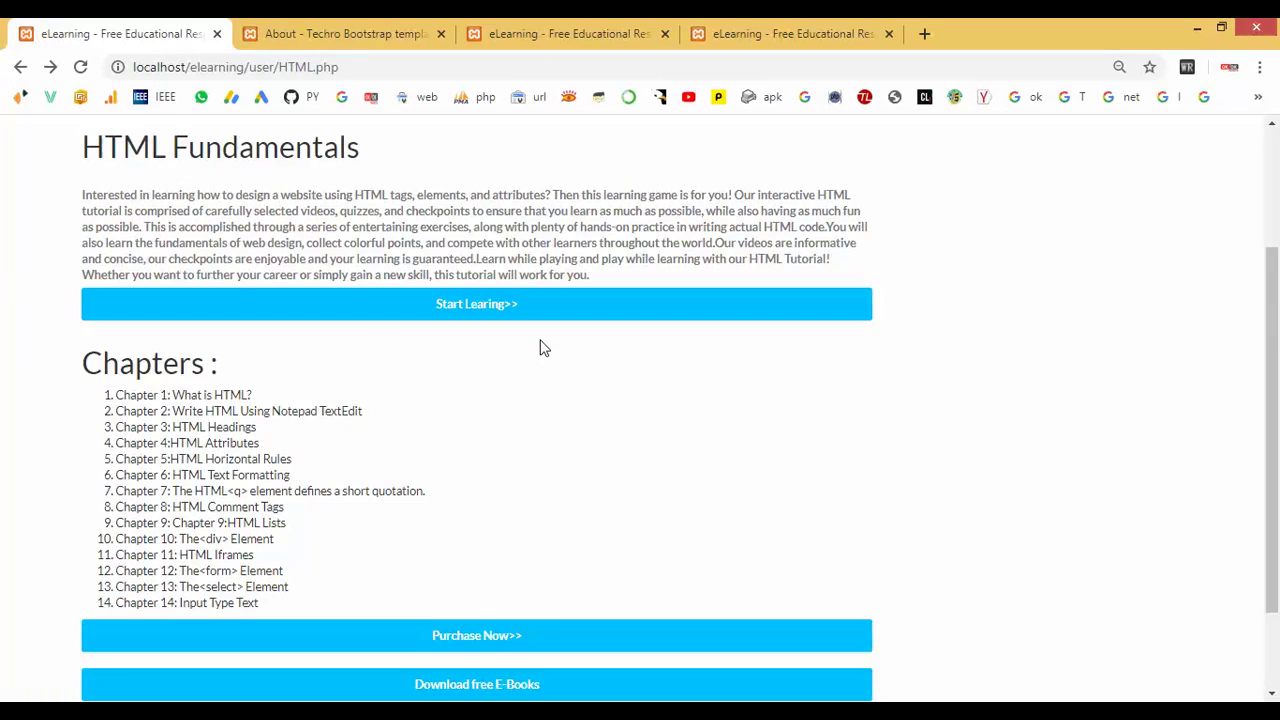
scroll(540, 347, down, 2)
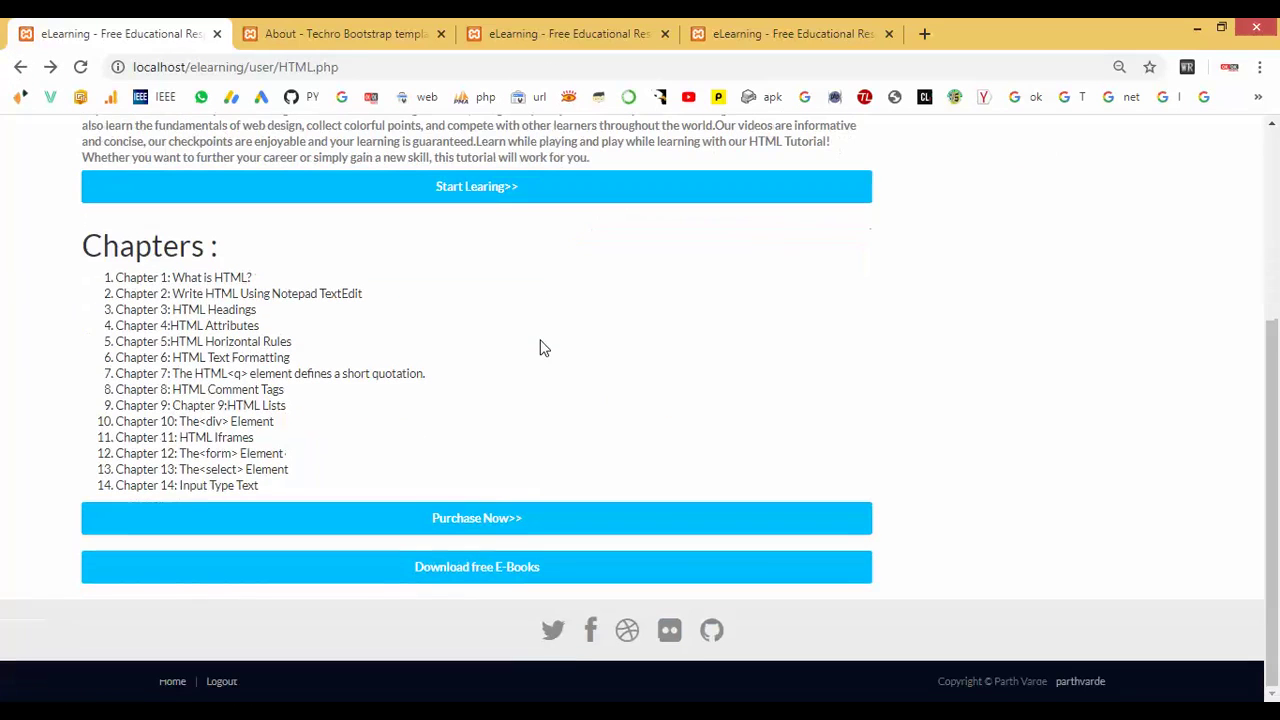
click(516, 519)
Enter the buyer's full name, a Chennai address and the pin code.
scroll(516, 376, down, 1)
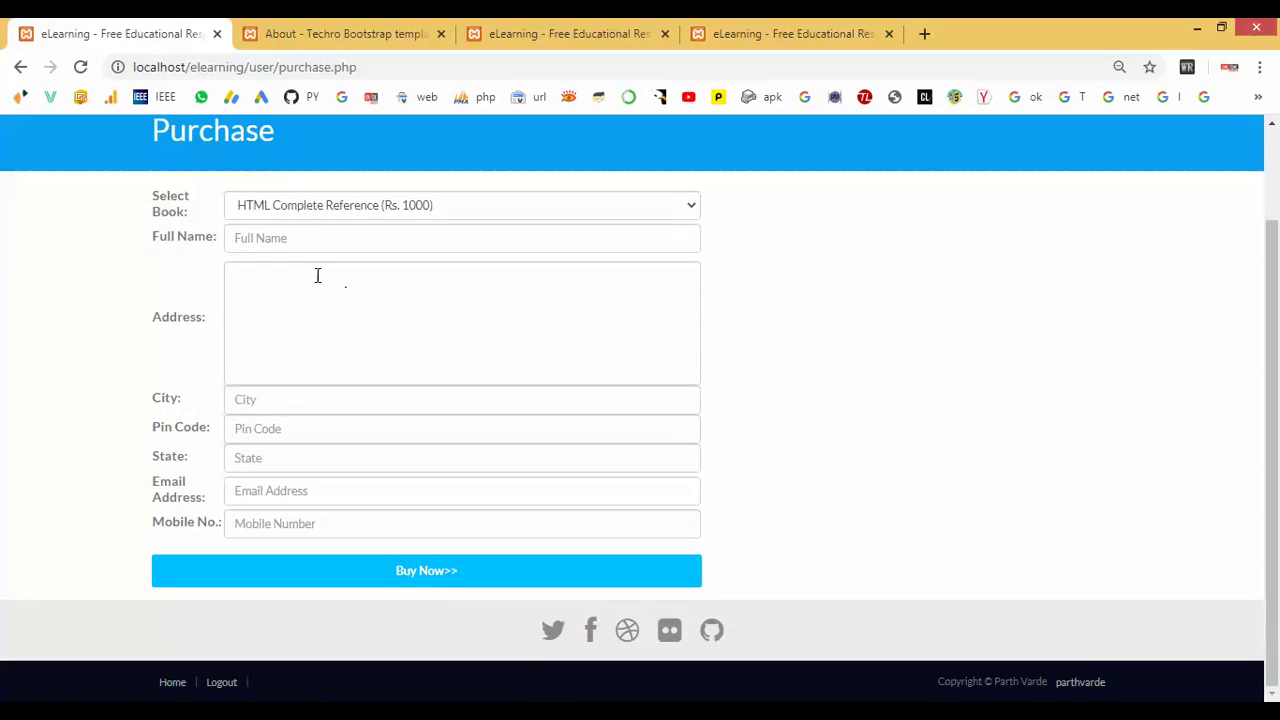
click(309, 240)
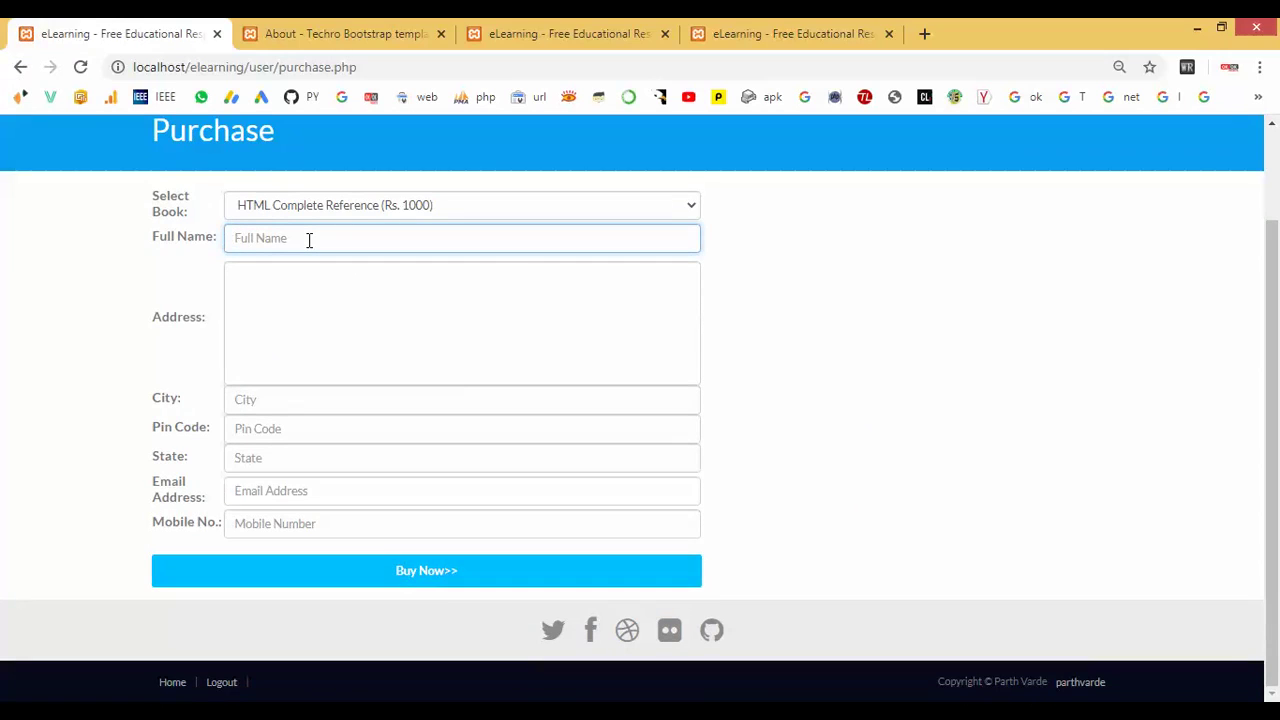
key(Tab)
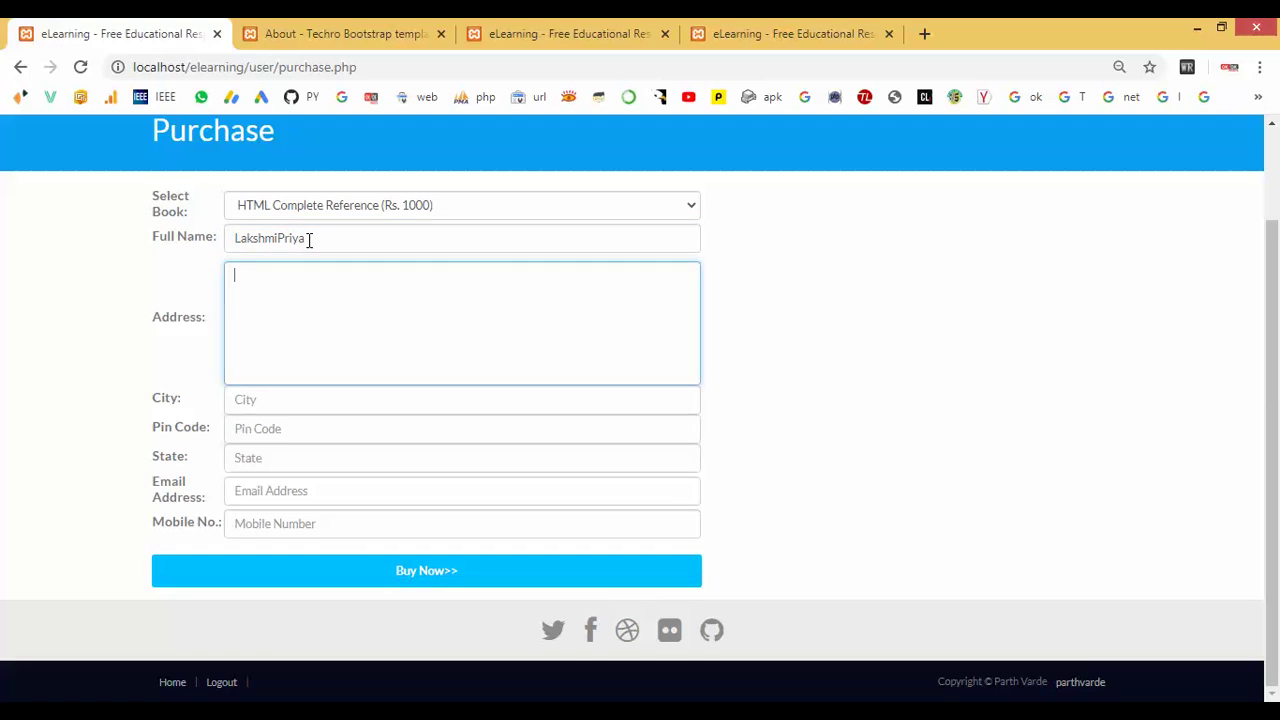
text(ChennaChennai)
key(Tab)
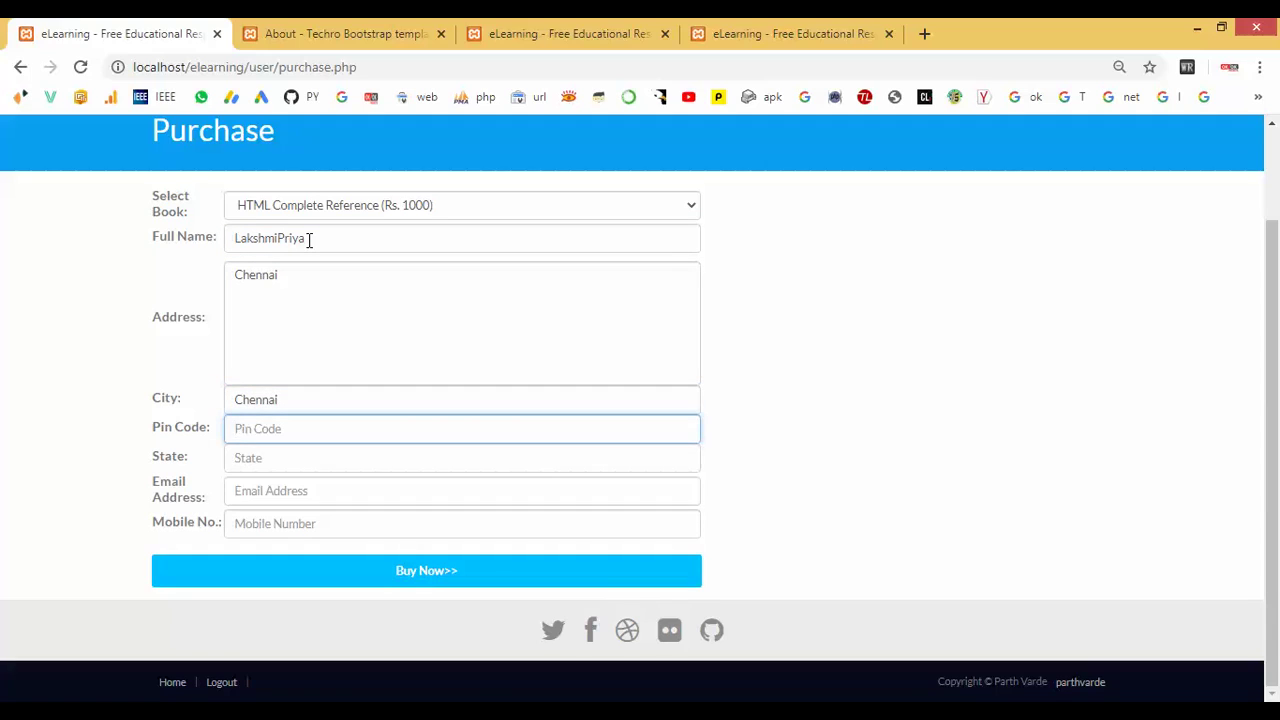
text(600001)
Set the state to TamilNadu, add the e-mail and mobile number, and submit the order.
click(250, 455)
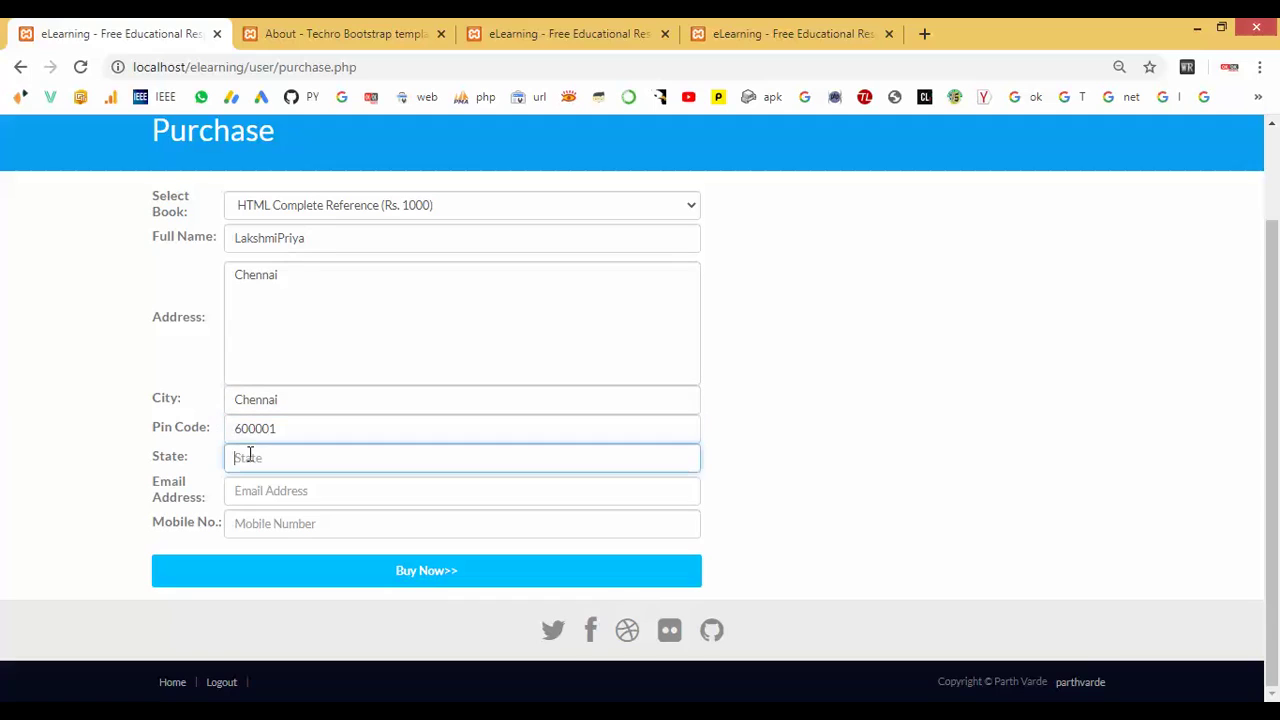
text(S)
key(BackSpace)
text(TamilNadu)
key(Tab)
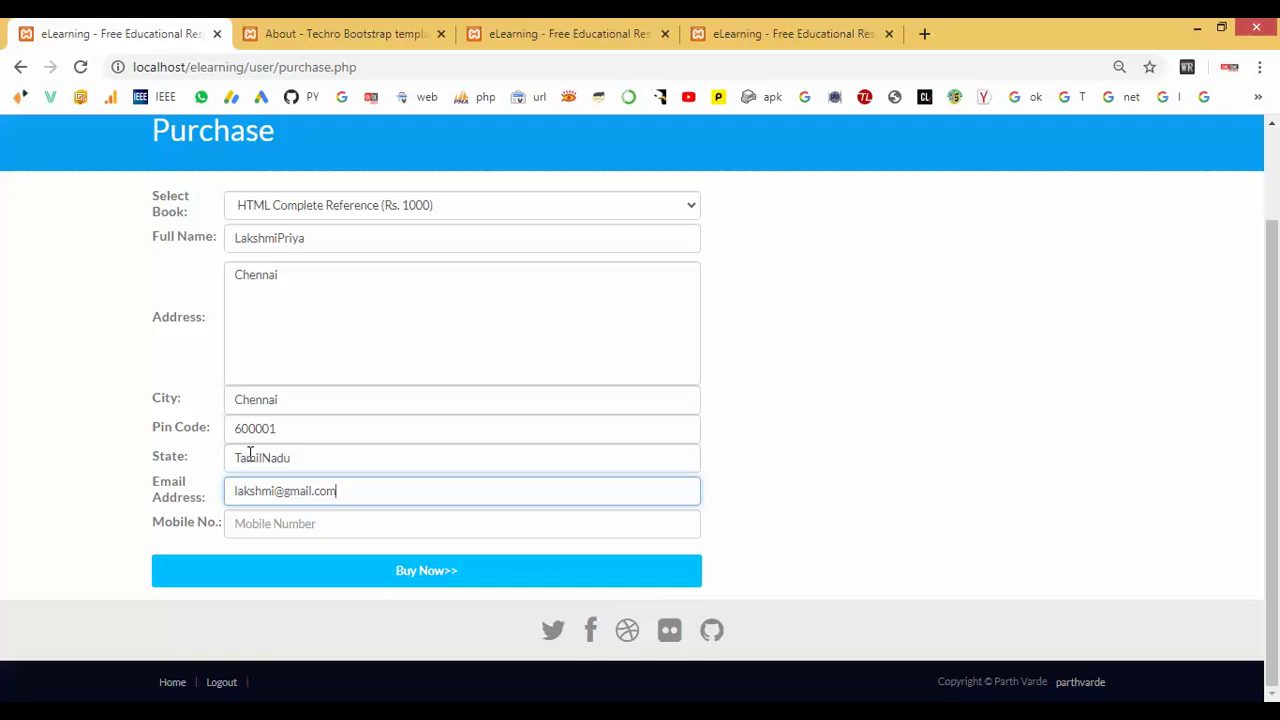
key(Tab)
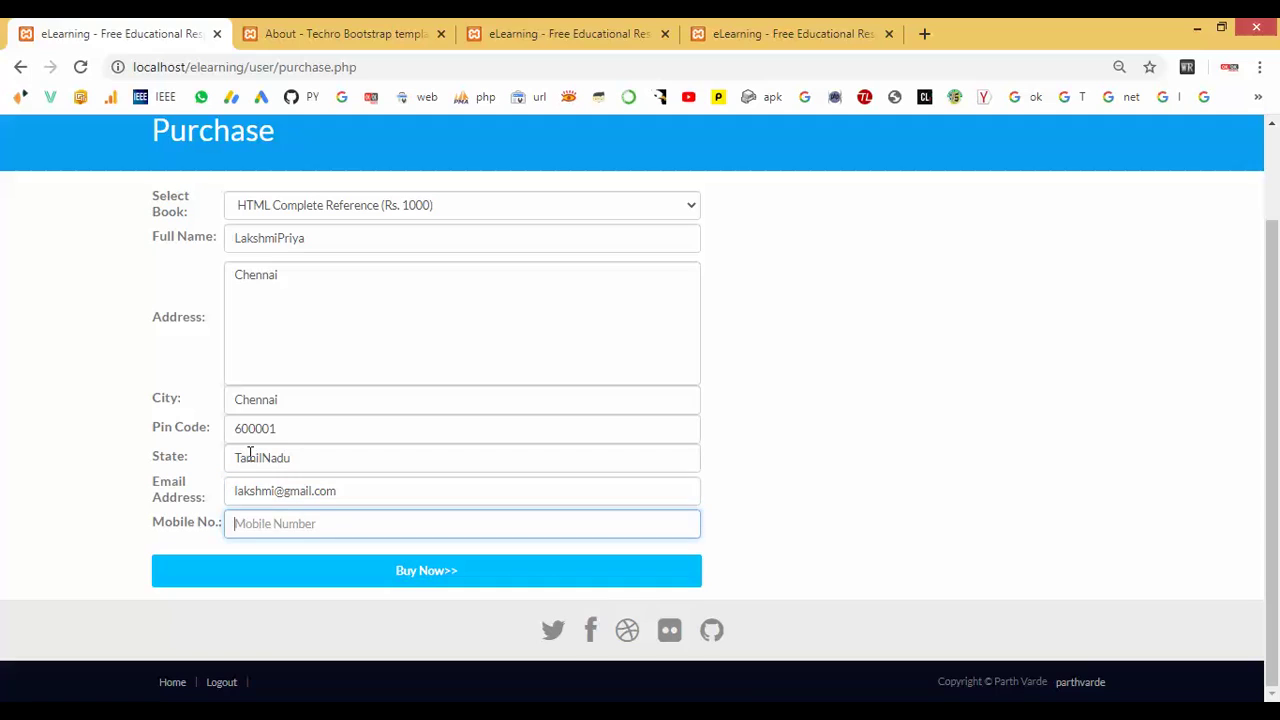
click(435, 578)
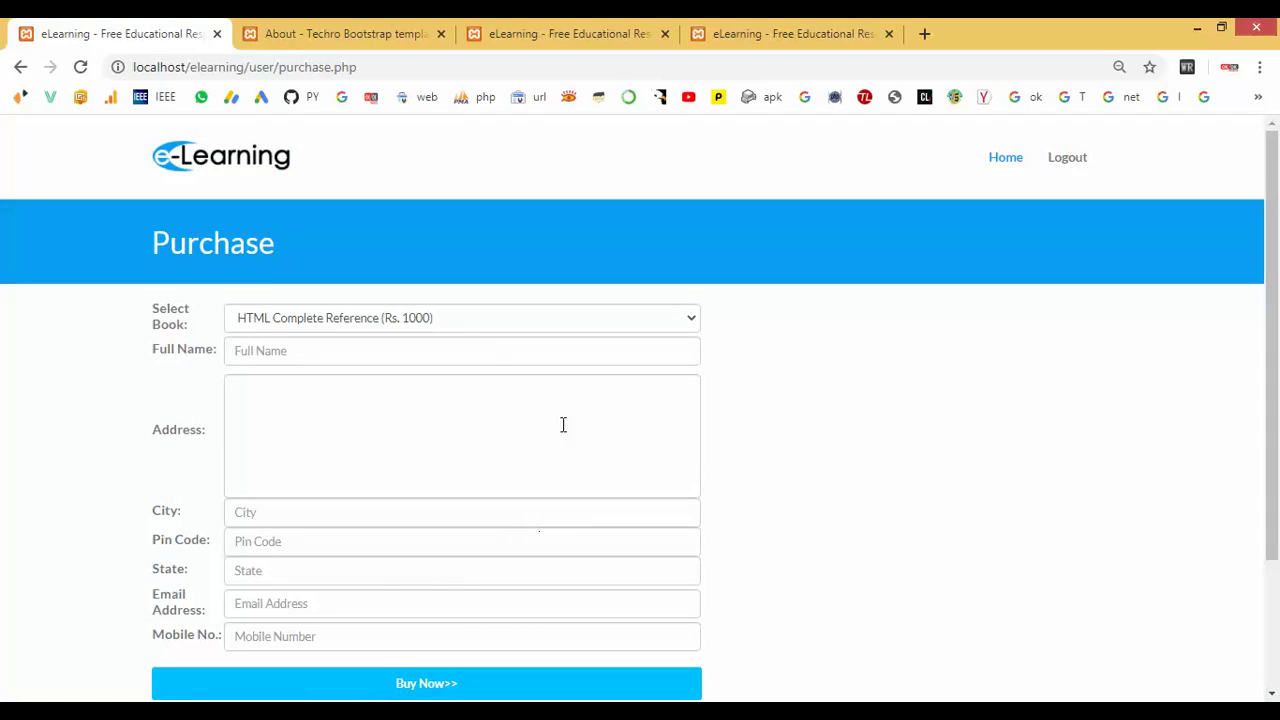
Check the Item Purchased confirmation message.
scroll(428, 428, down, 2)
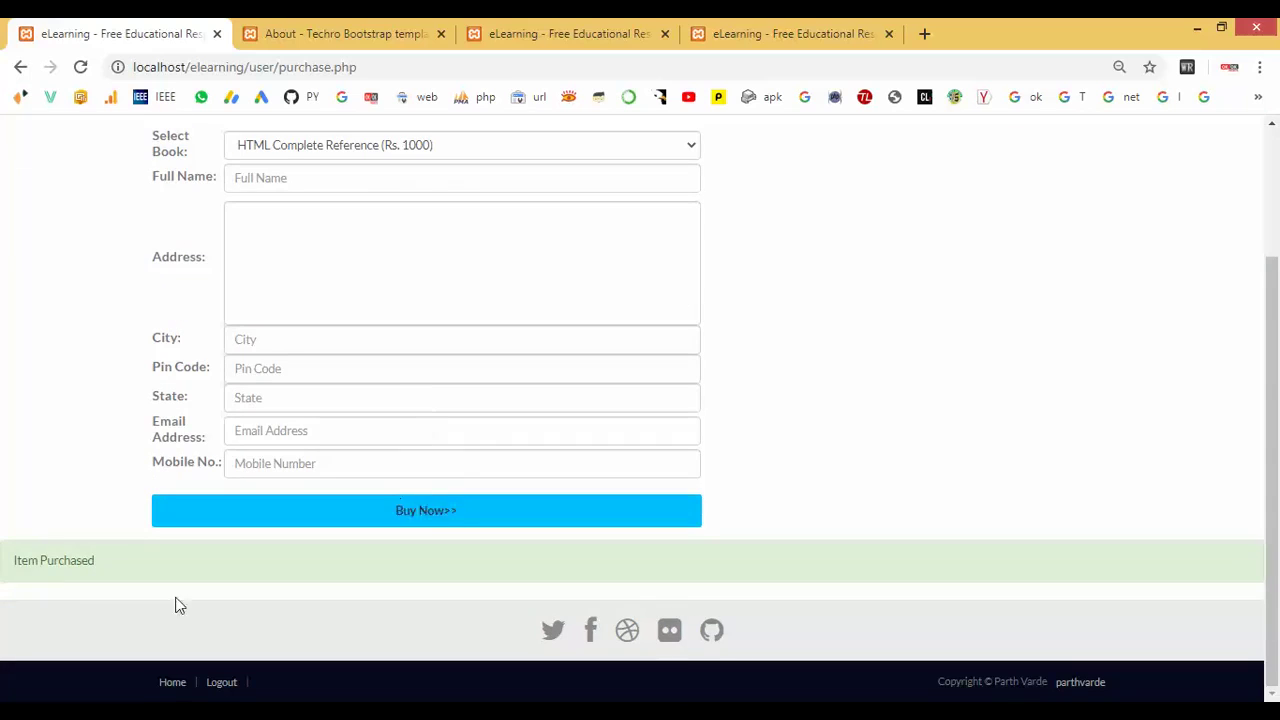
drag(11, 562, 103, 565)
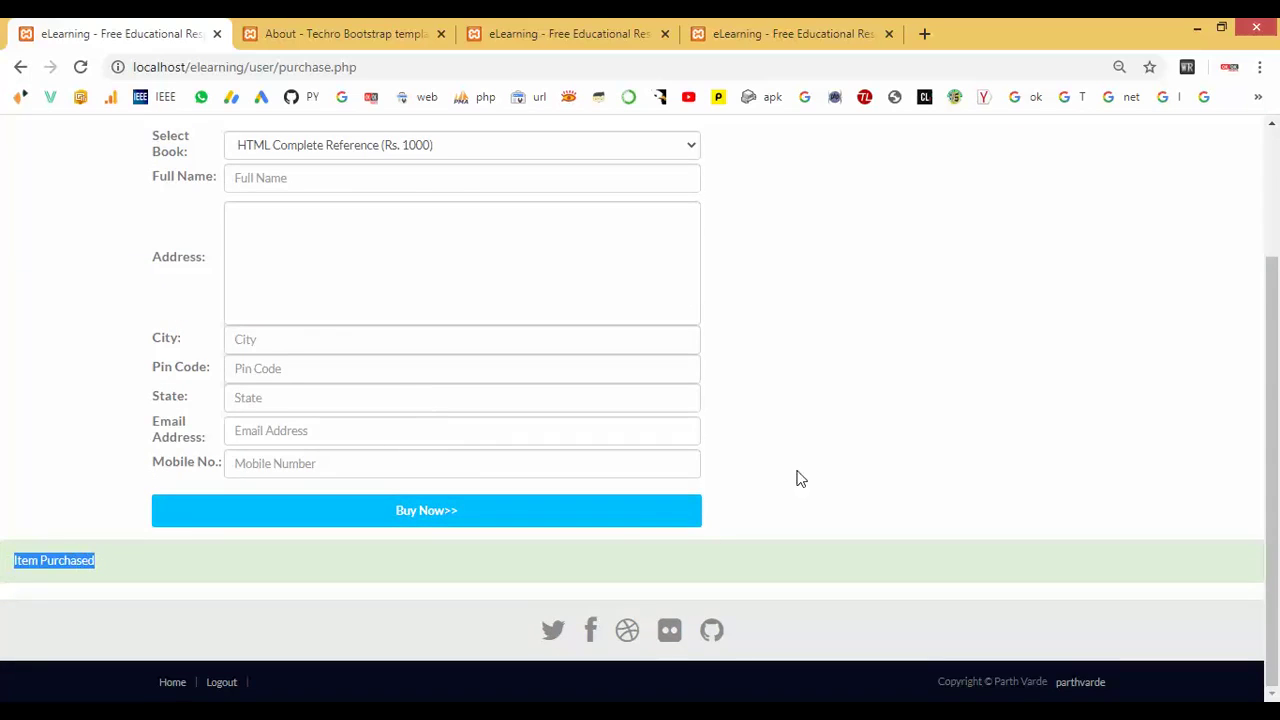
scroll(820, 460, up, 2)
Go back to the HTML course page and open the free e-books download page.
click(1004, 164)
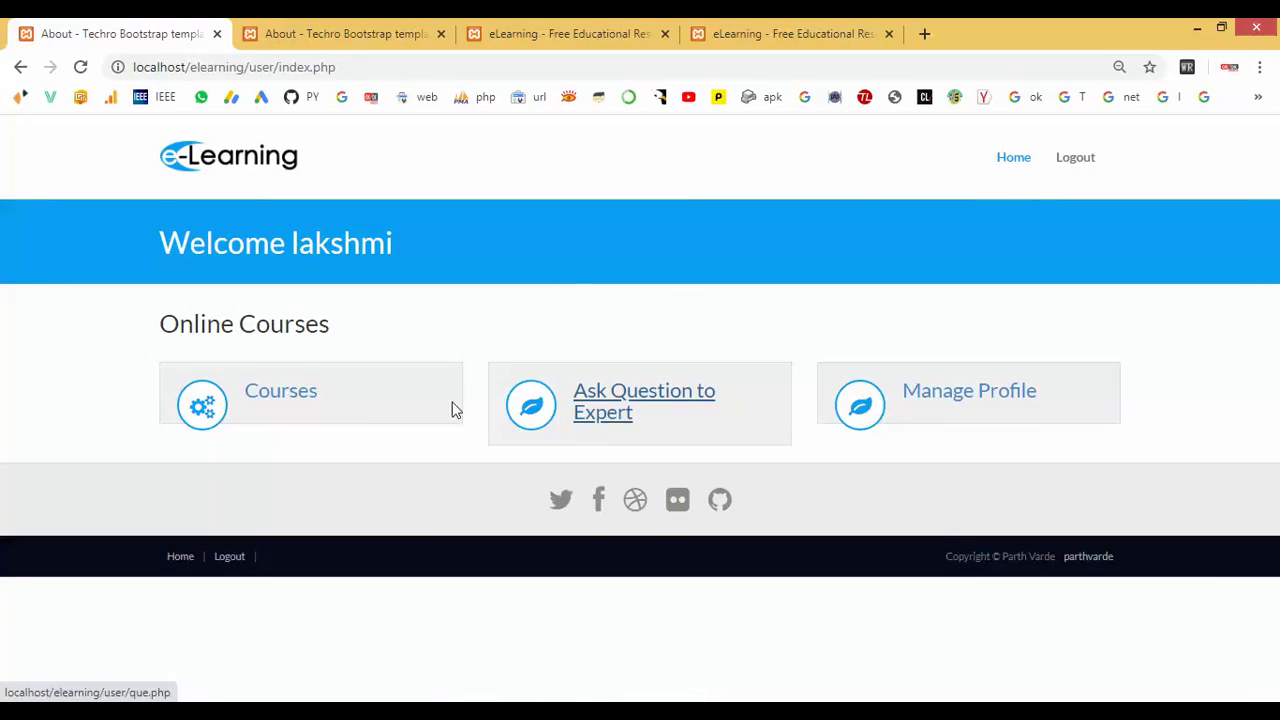
click(280, 401)
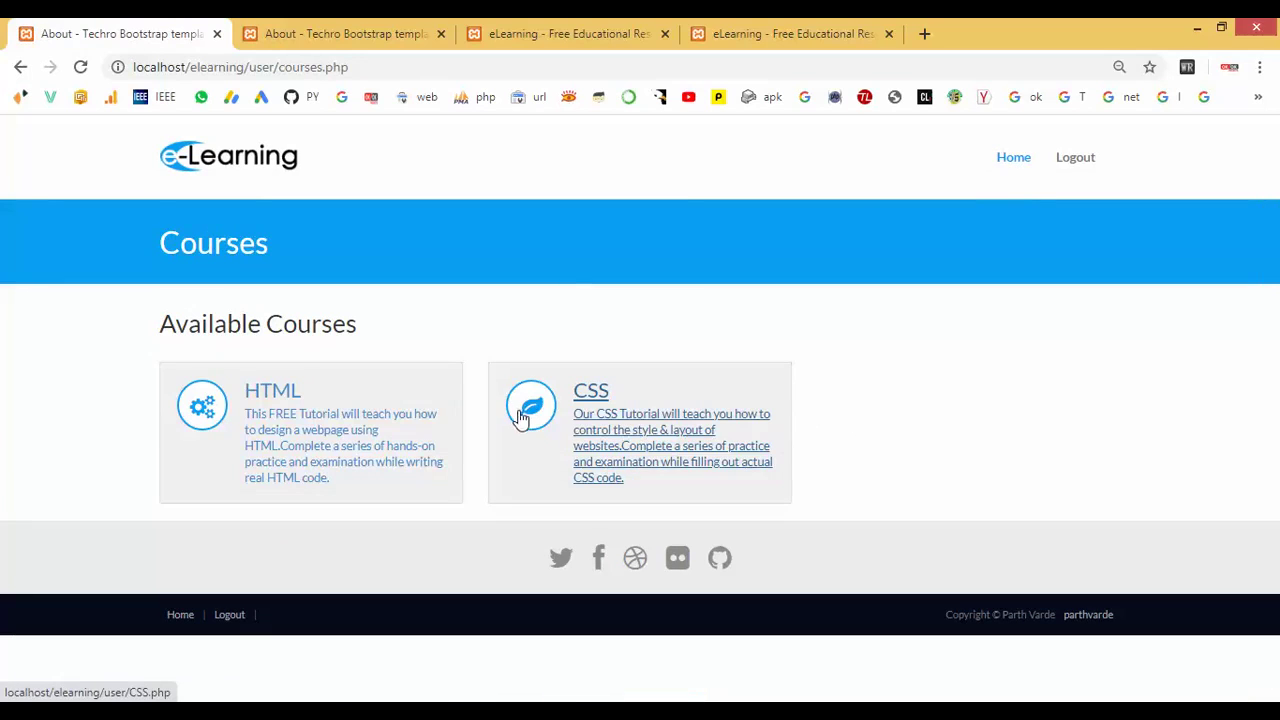
click(367, 450)
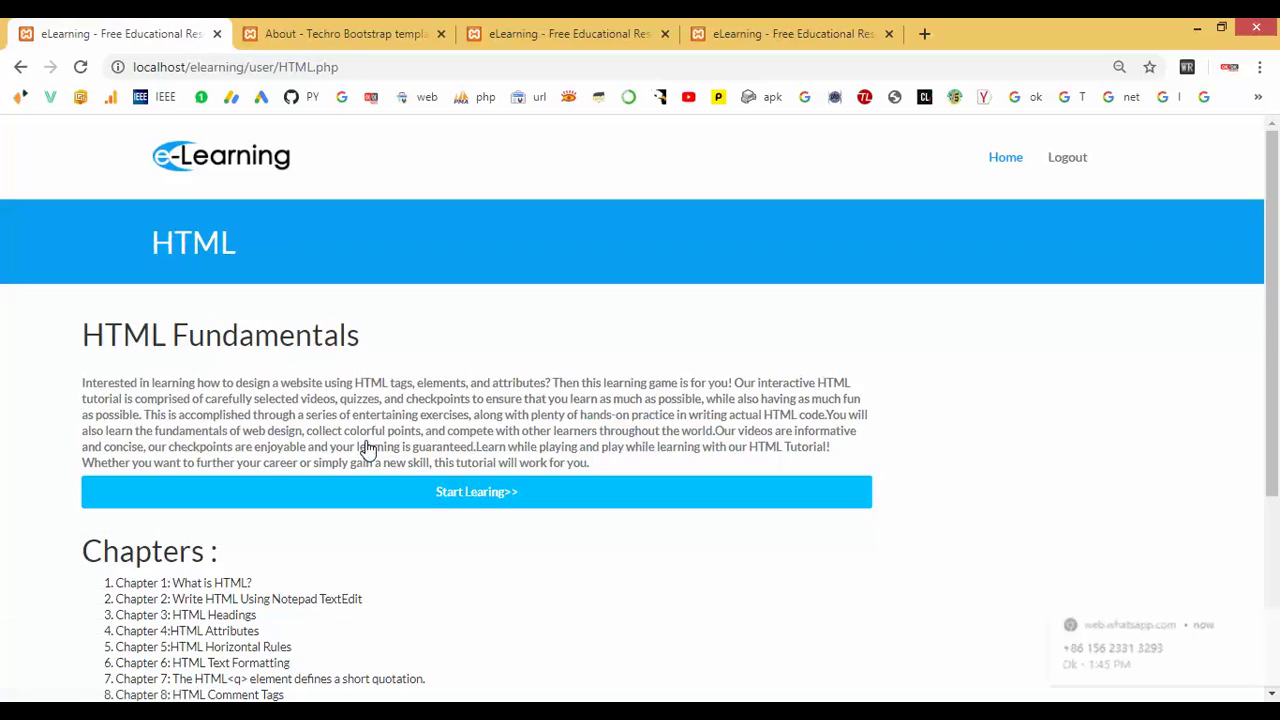
scroll(666, 494, down, 3)
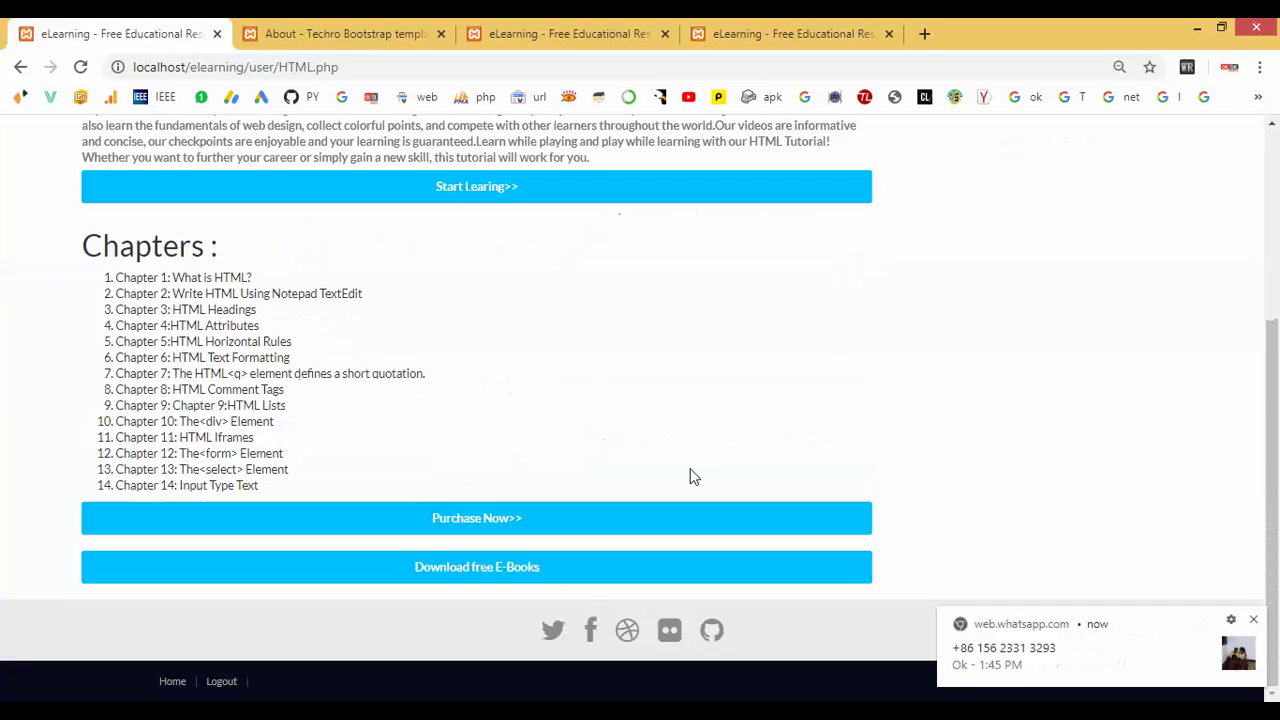
click(1255, 620)
click(503, 570)
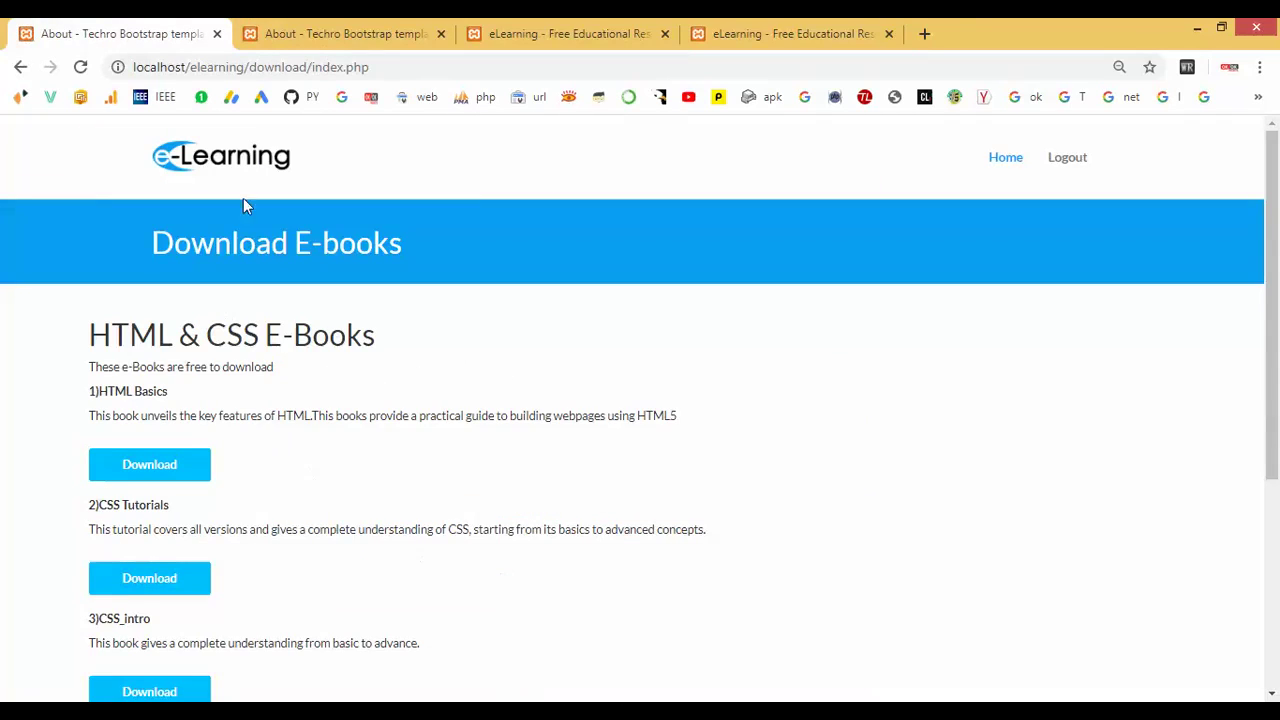
Download the HTML Basics and CSS Tutorials e-books.
scroll(265, 300, down, 2)
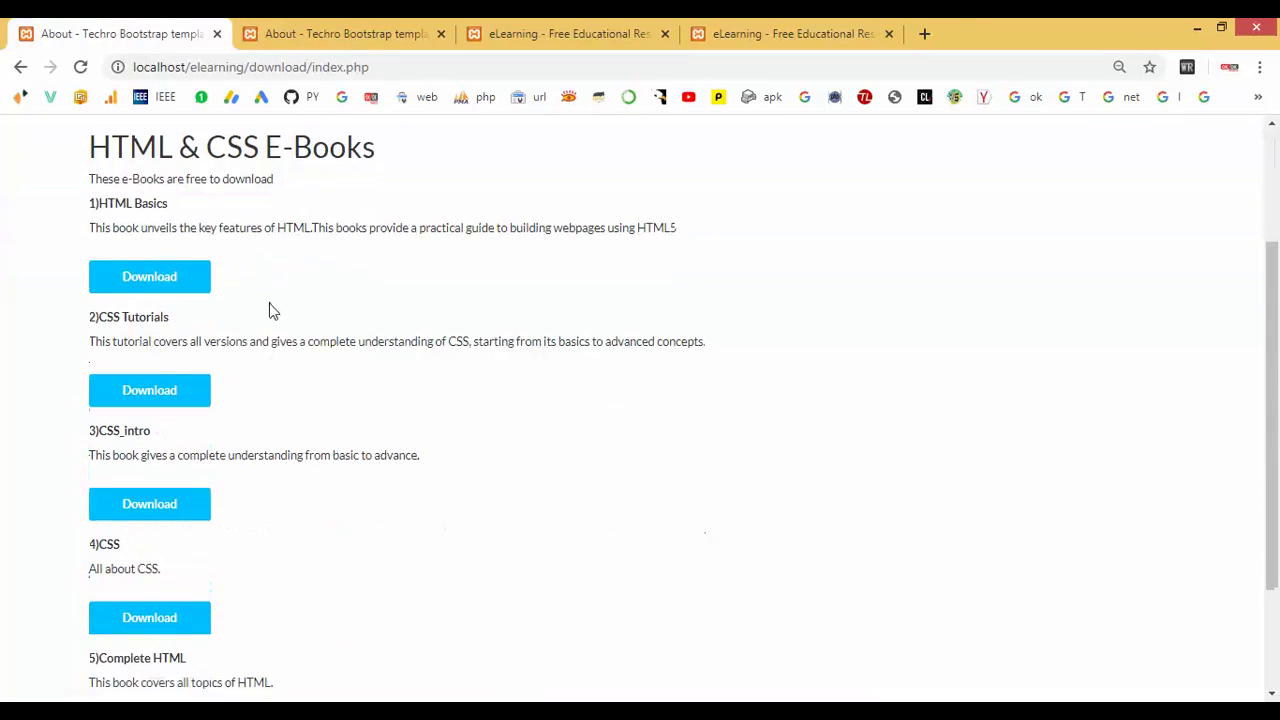
click(148, 290)
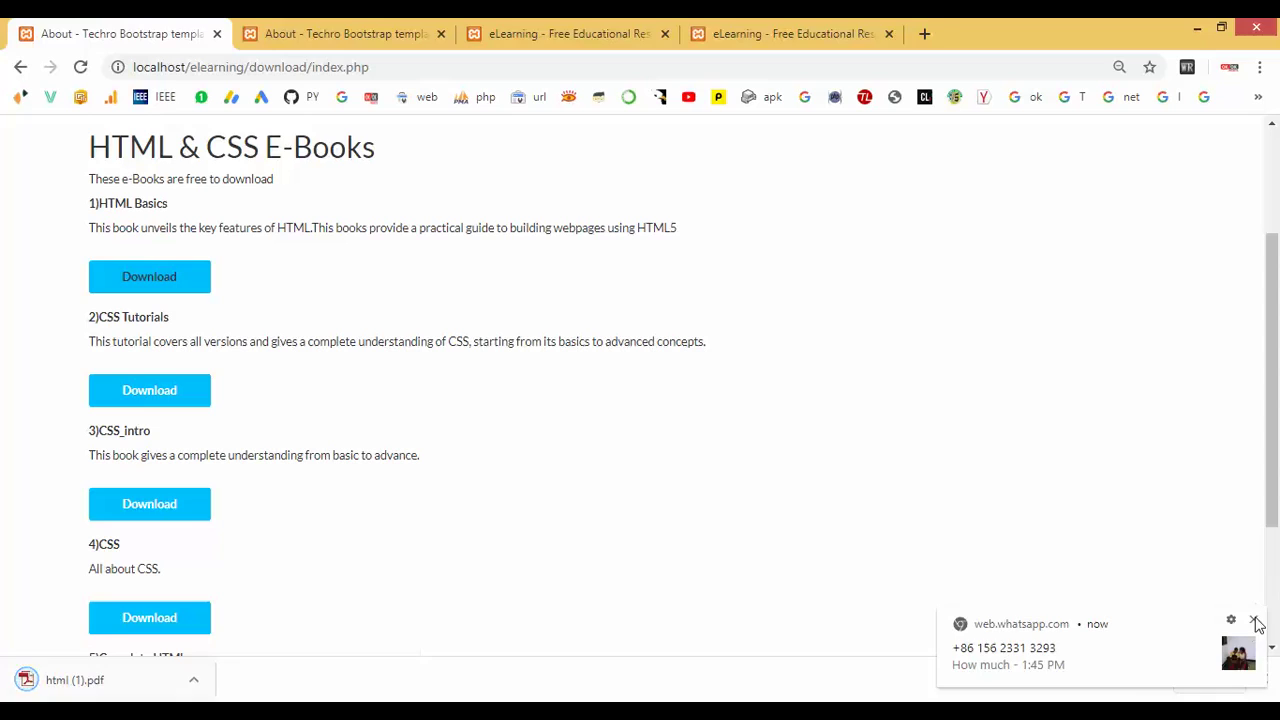
click(1255, 622)
click(143, 393)
Open the downloaded html (1).pdf and scroll through its pages.
right_click(266, 693)
click(310, 645)
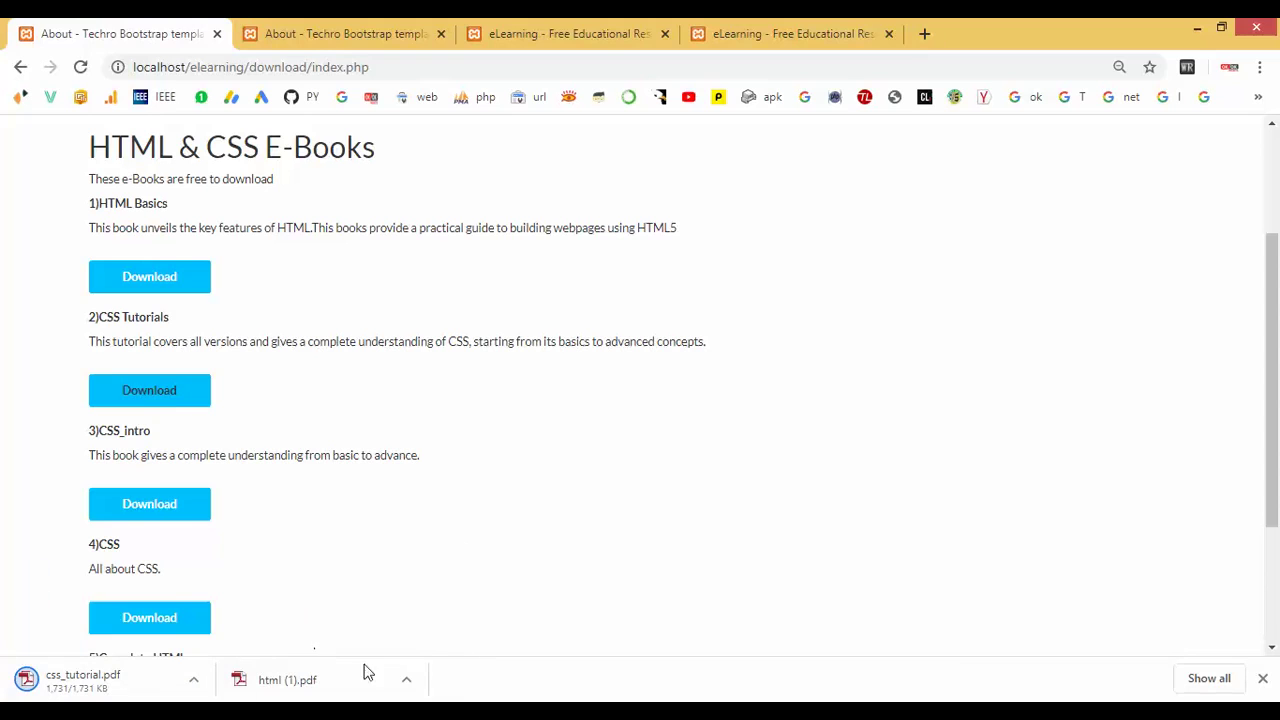
click(331, 674)
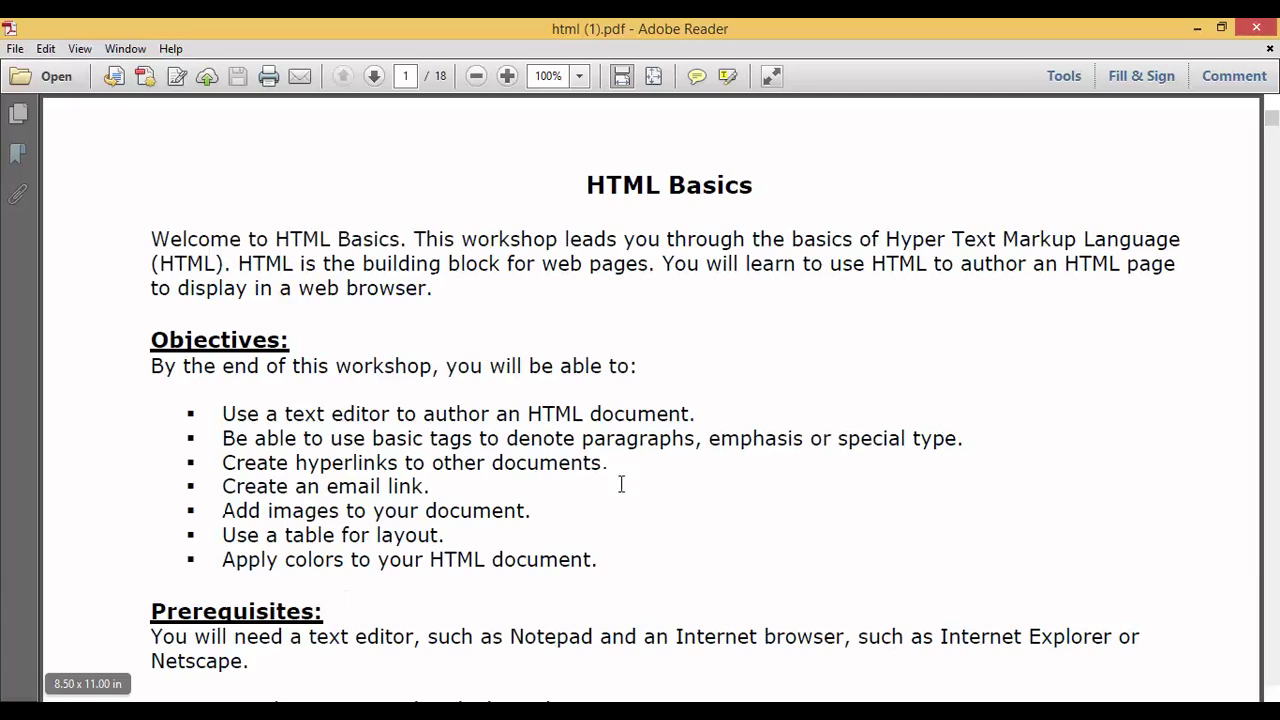
scroll(652, 463, down, 15)
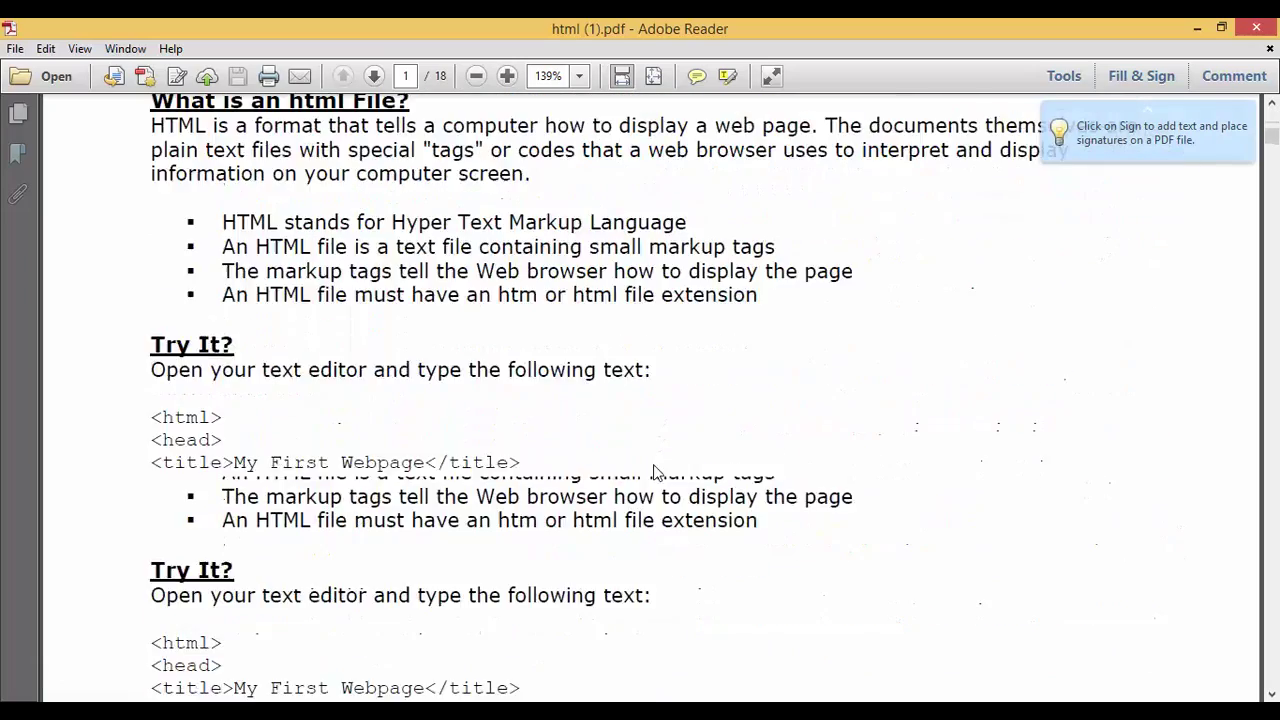
scroll(652, 473, down, 5)
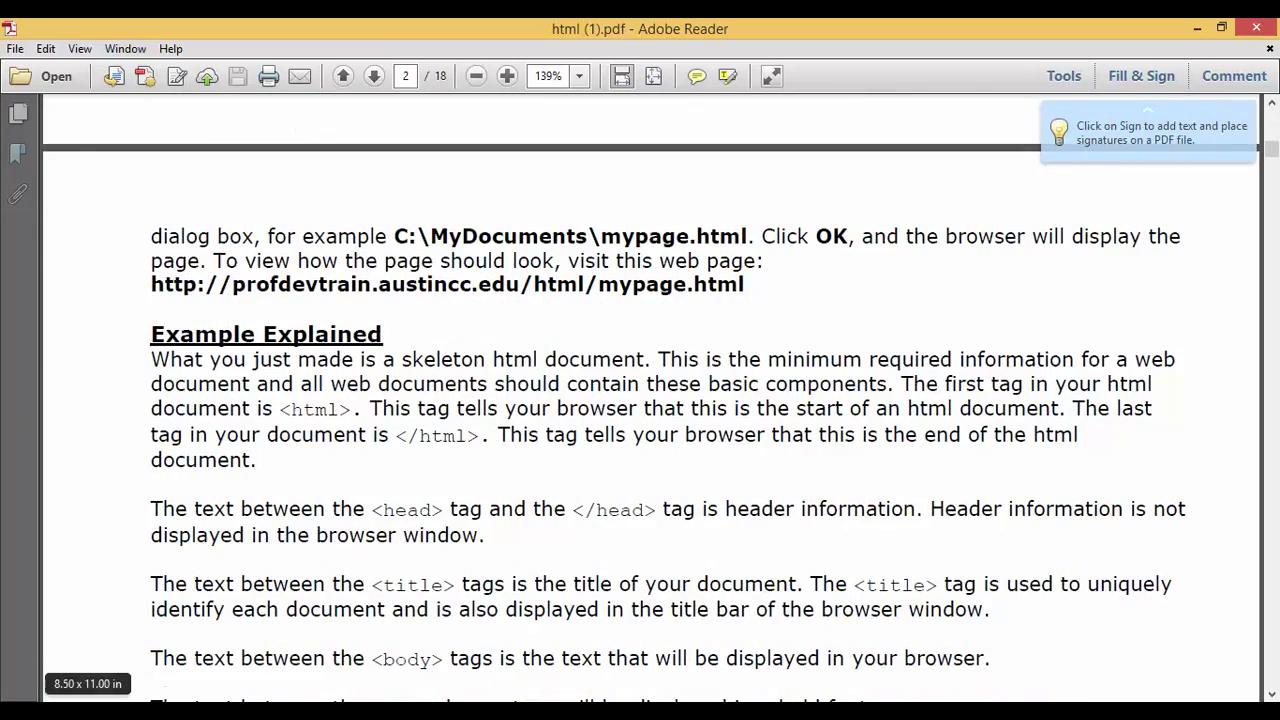
Return to the Download E-books page in Chrome and reload it.
mouse_move(220, 715)
click(357, 637)
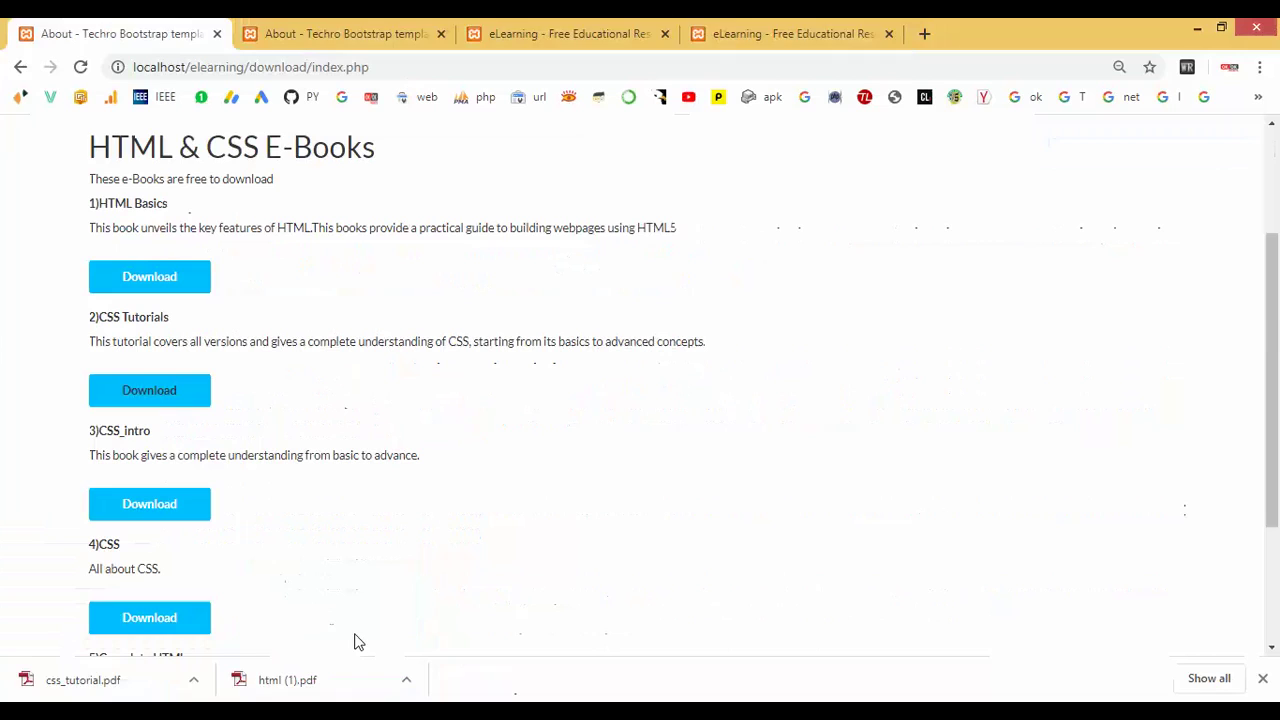
scroll(303, 409, up, 2)
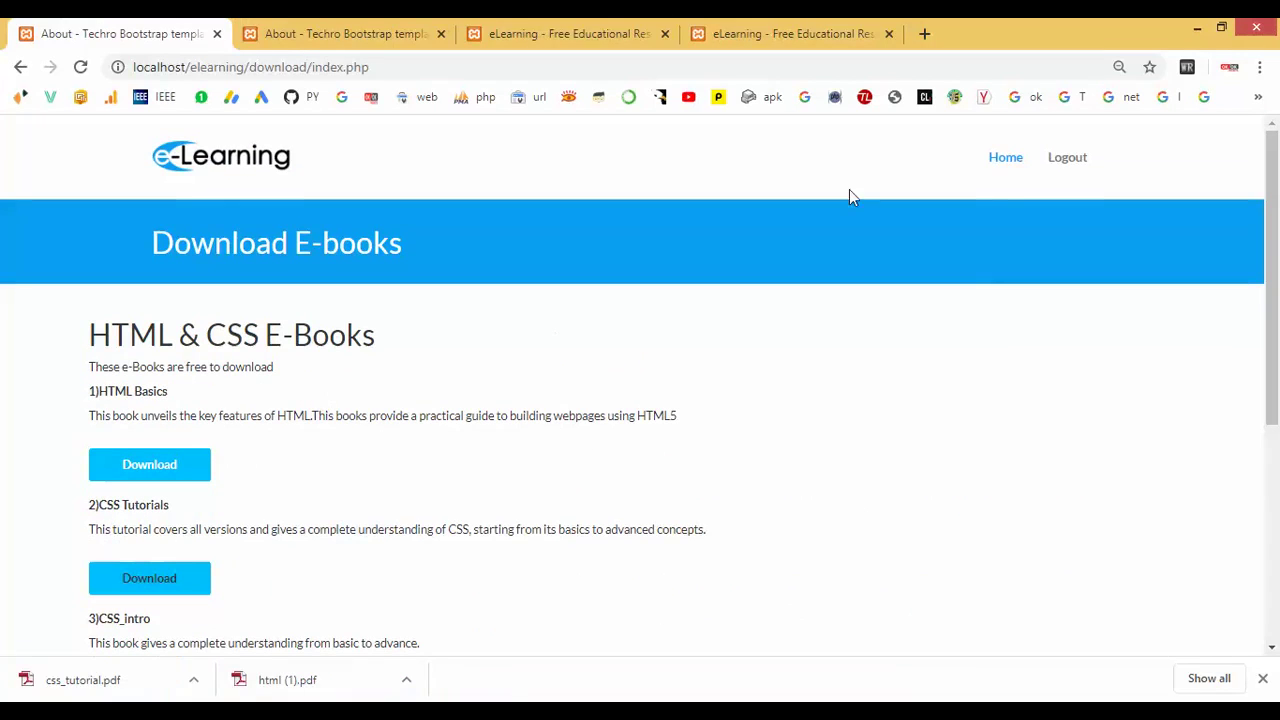
click(1006, 163)
Start the HTML Examination and answer question 1 with Hypertext Markup Language.
click(323, 34)
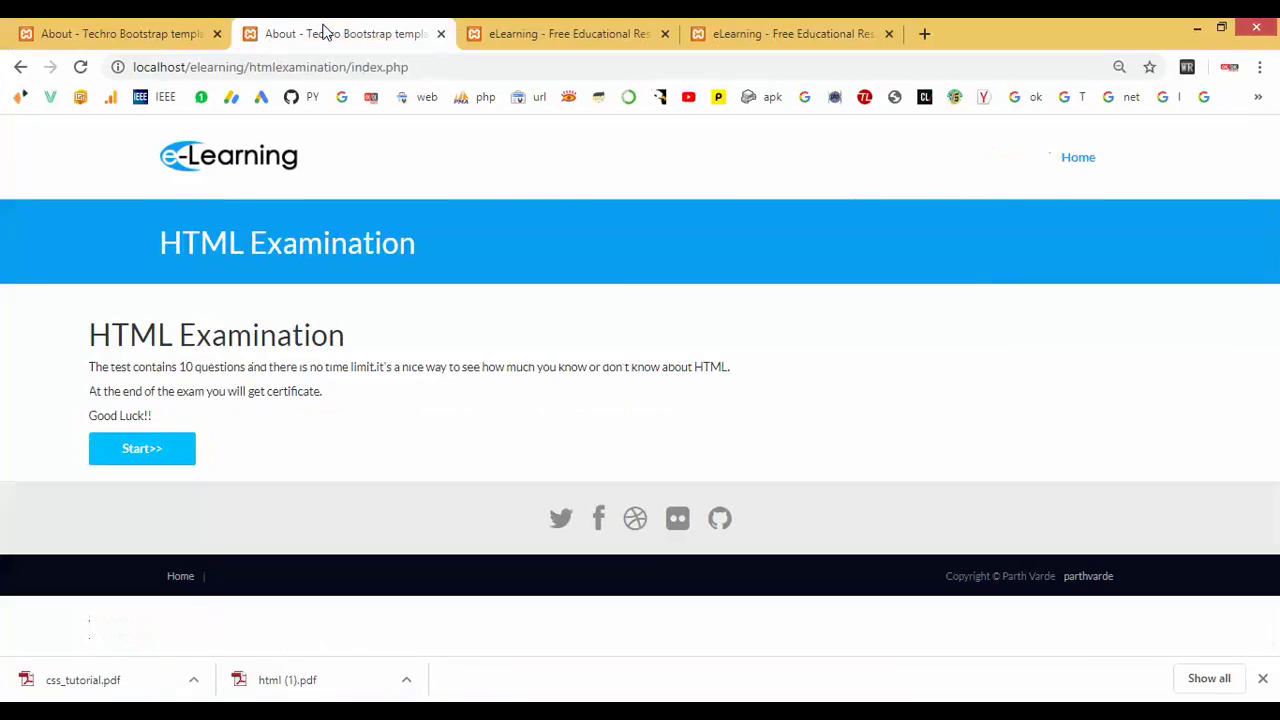
click(142, 452)
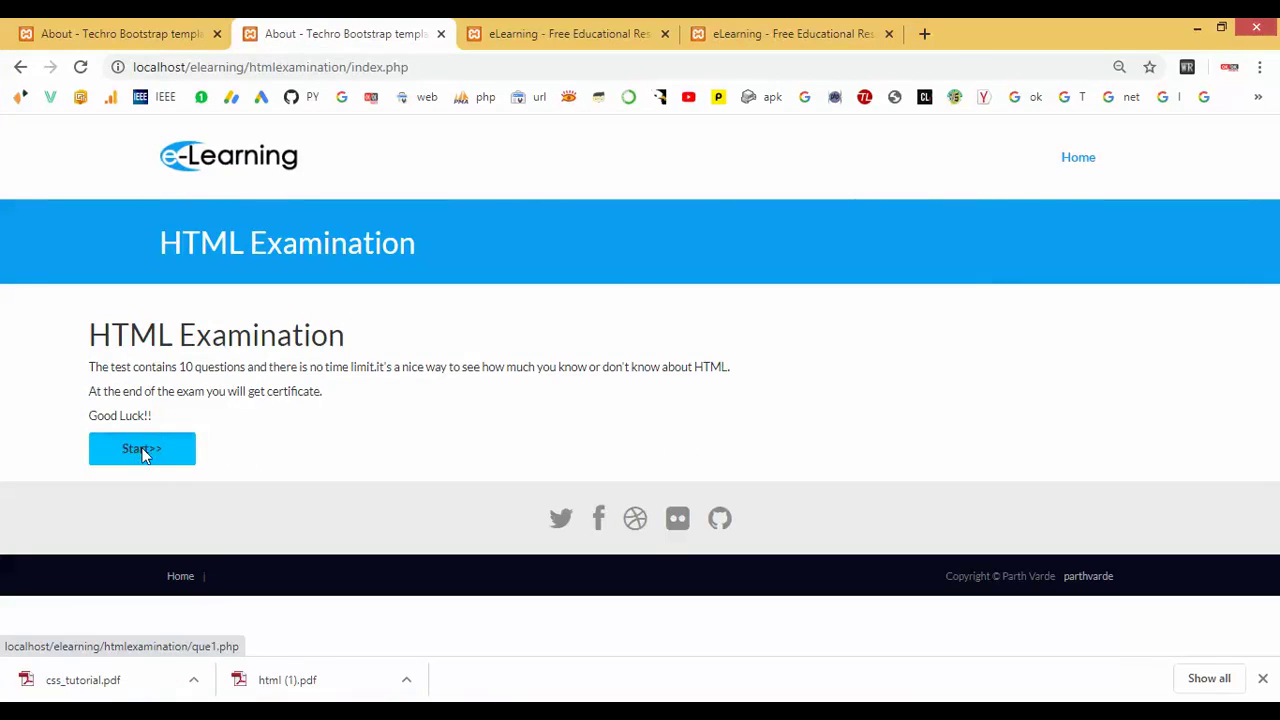
click(220, 368)
click(214, 450)
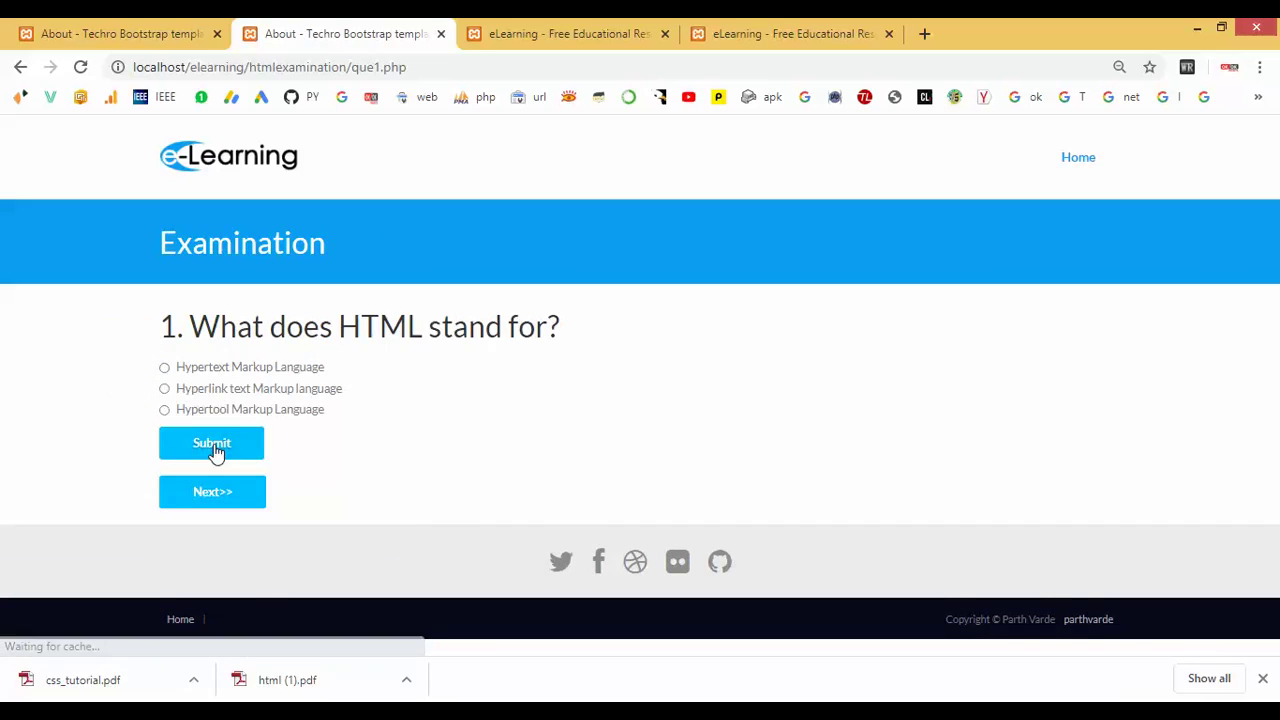
Answer question 2 with Mozilla and see it marked incorrect.
click(215, 501)
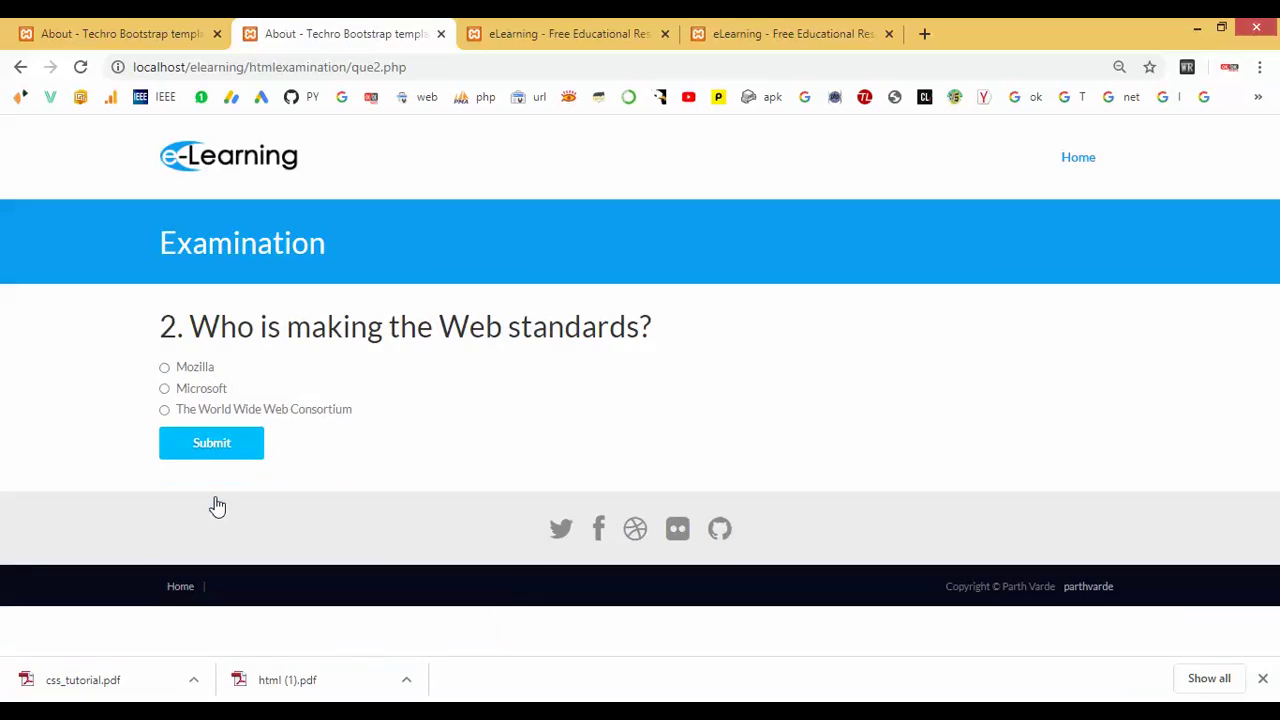
click(192, 370)
click(206, 455)
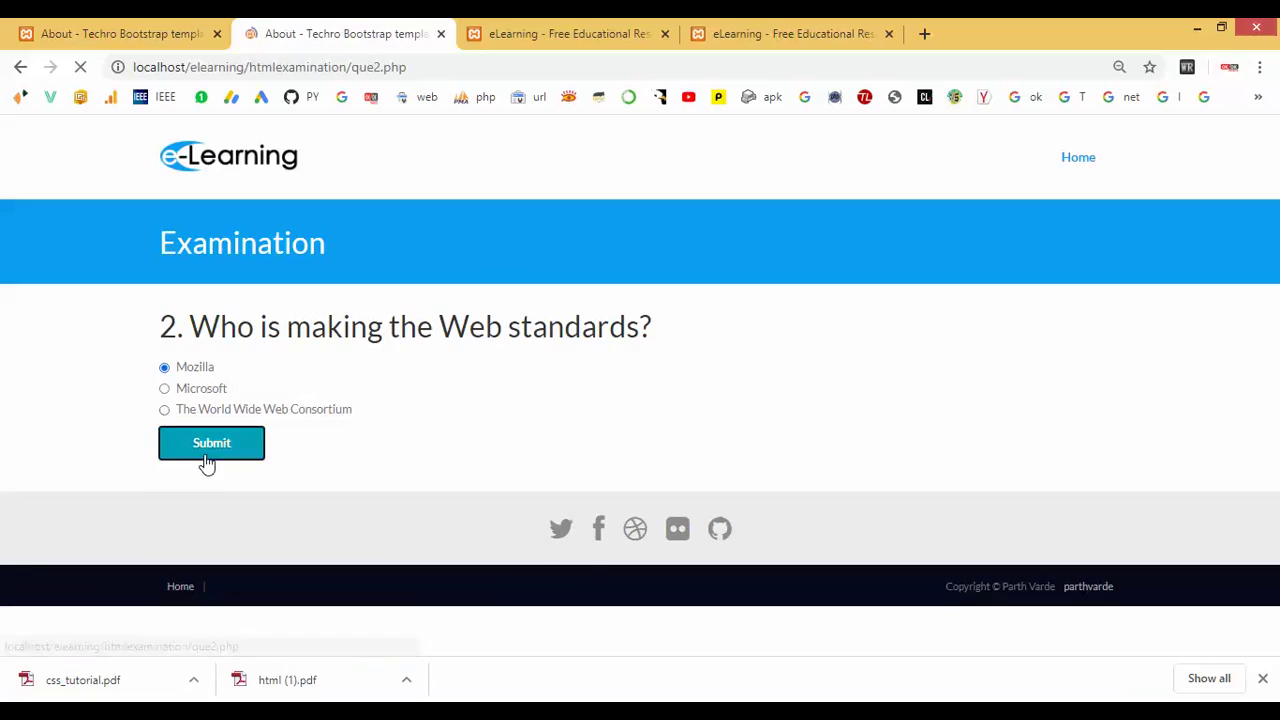
drag(176, 490, 320, 494)
scroll(345, 408, up, 1)
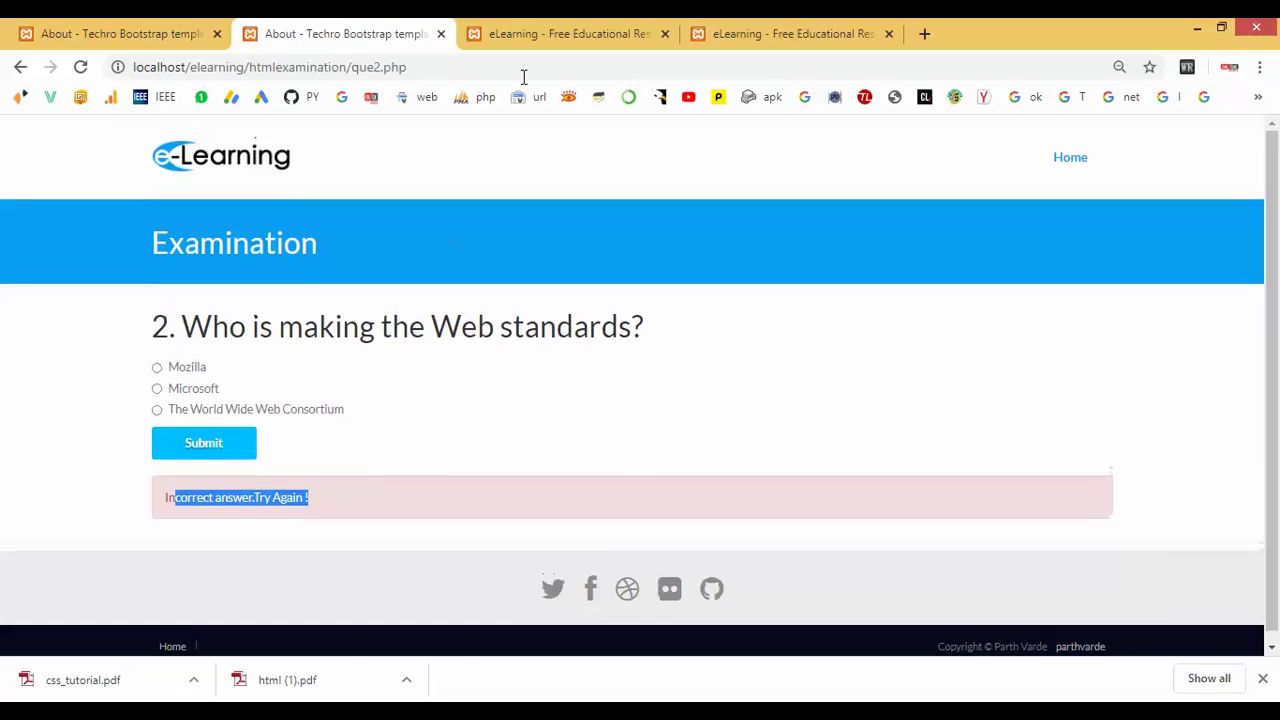
click(548, 32)
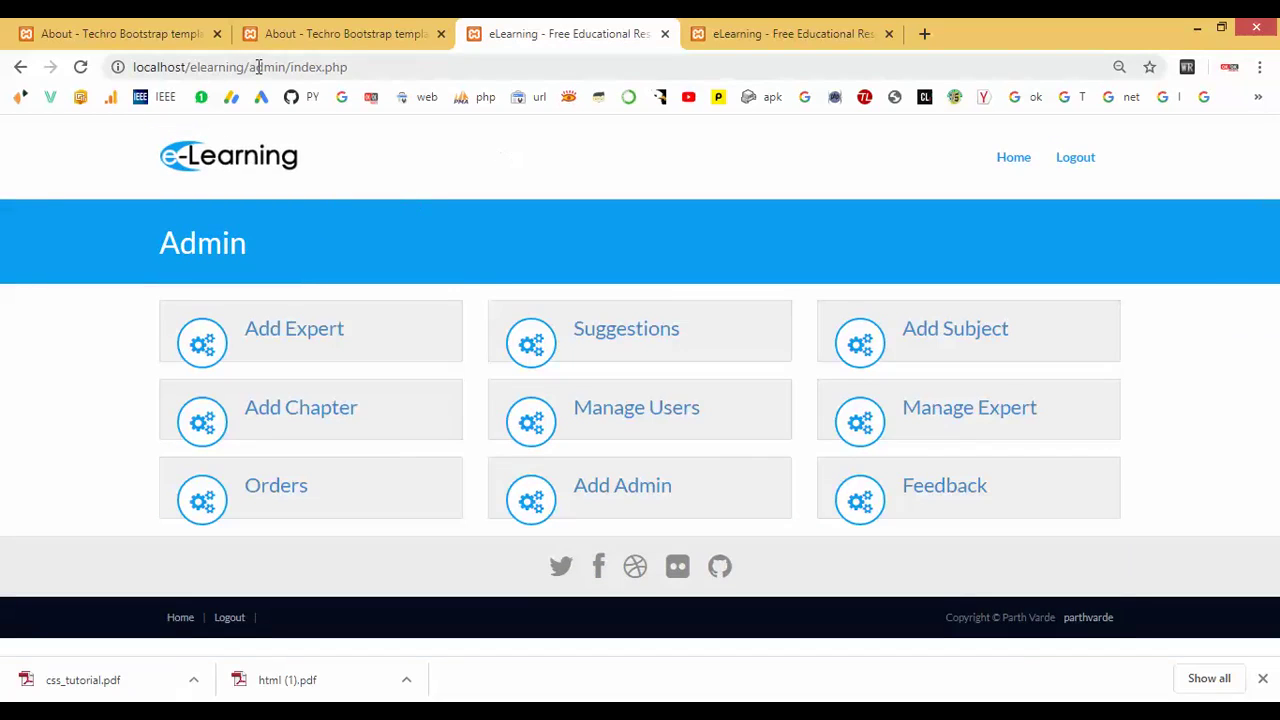
drag(253, 67, 410, 72)
click(1008, 160)
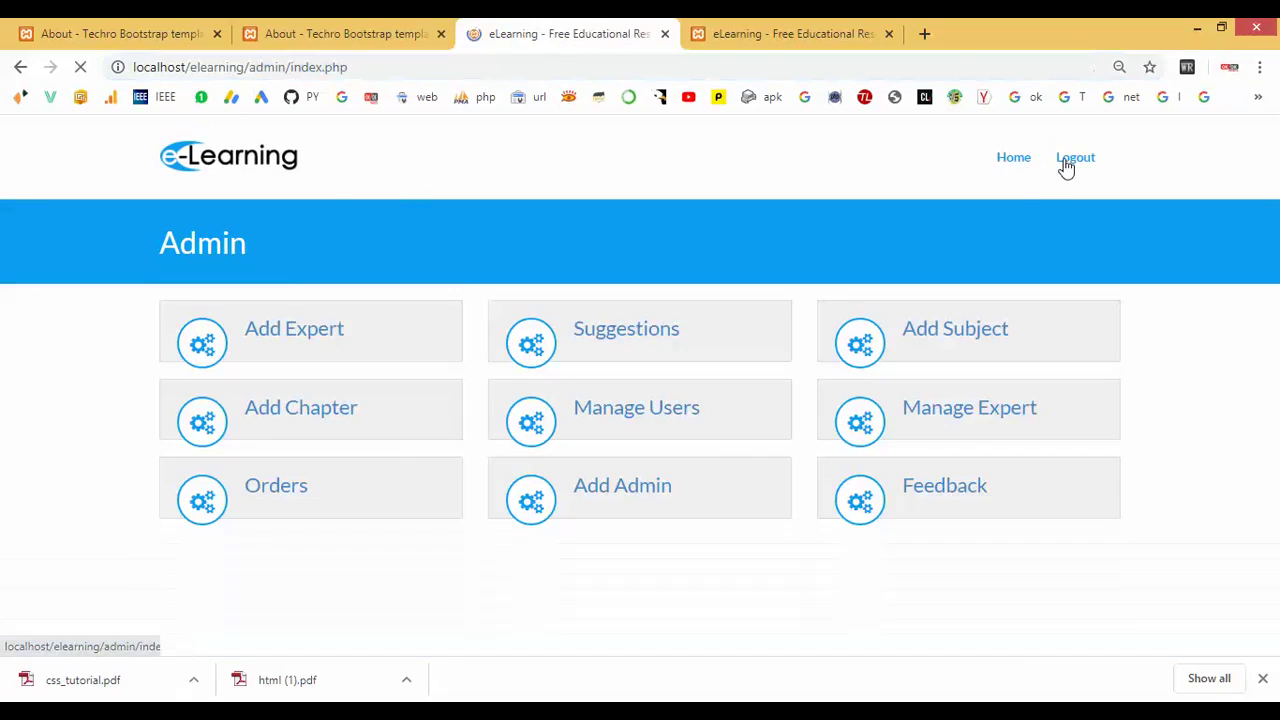
click(1068, 163)
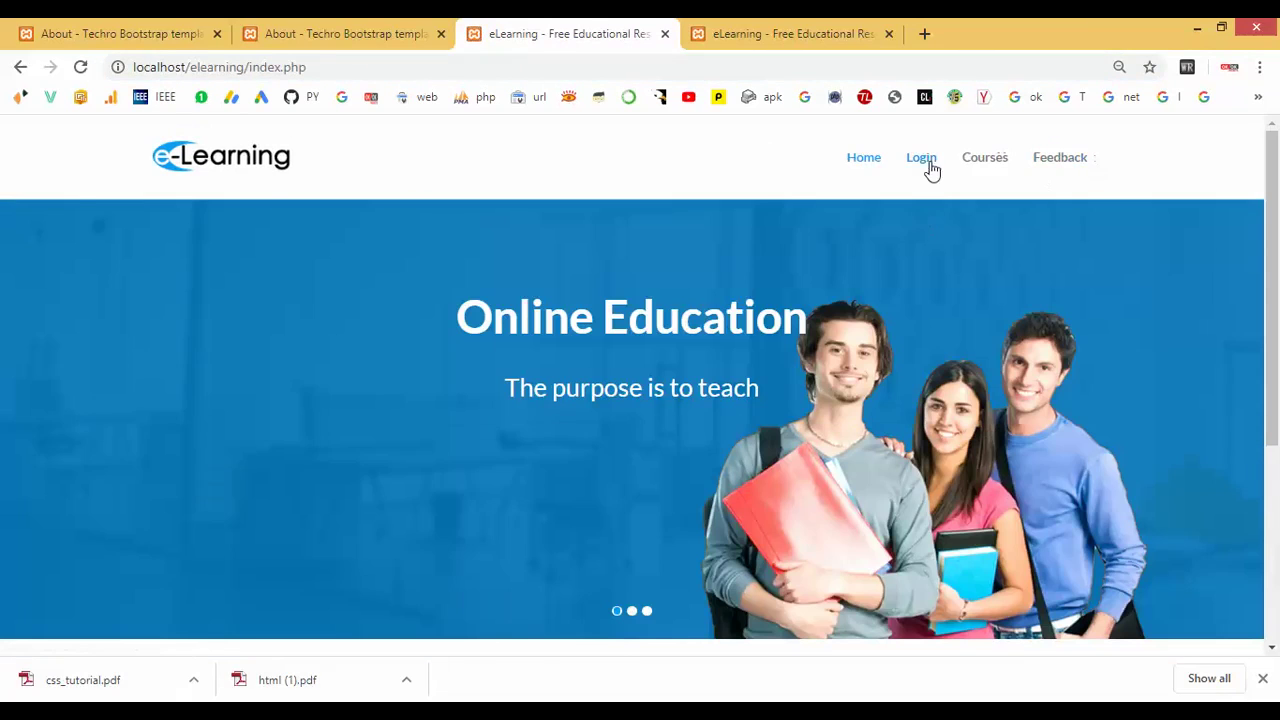
click(922, 165)
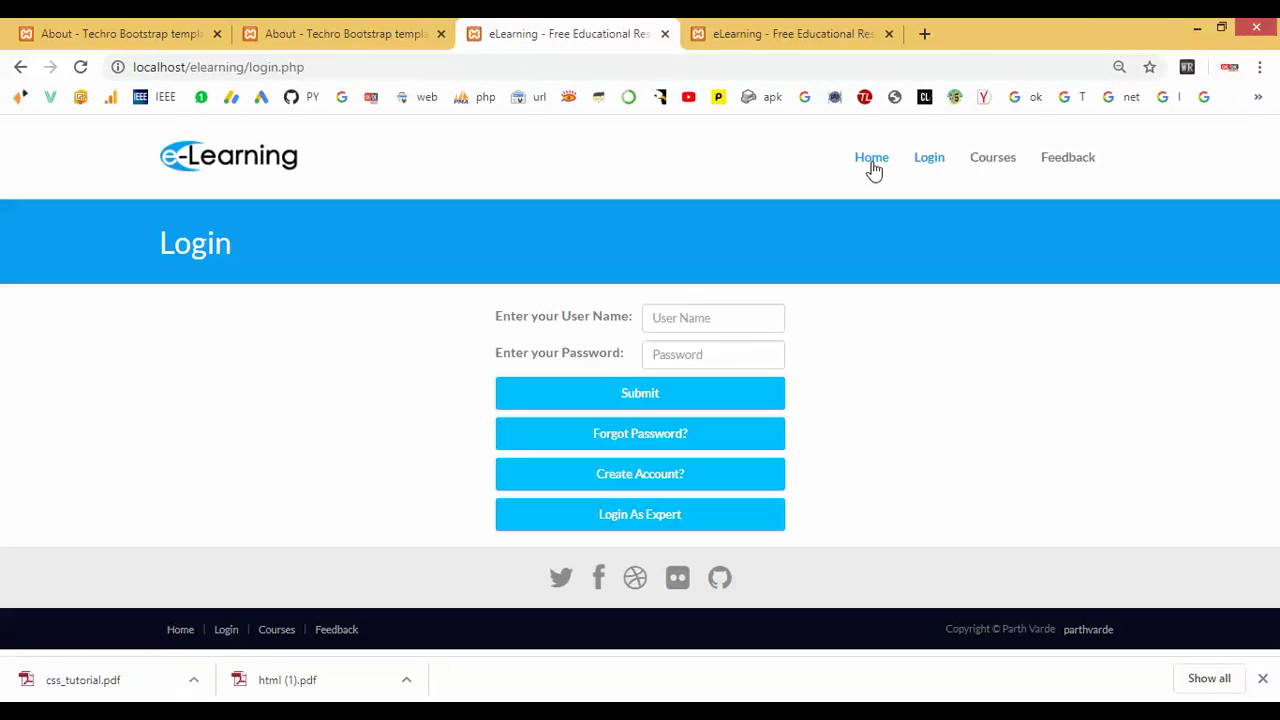
drag(250, 67, 327, 67)
text(admin)
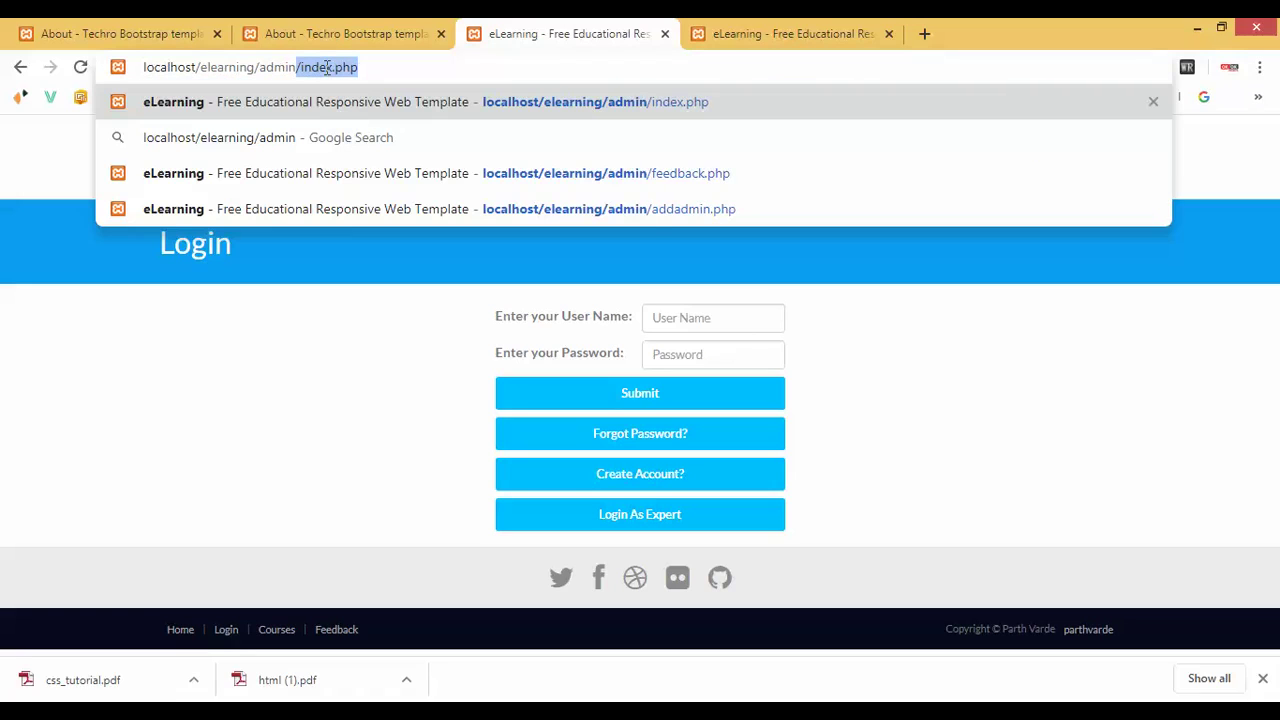
text(/)
key(Return)
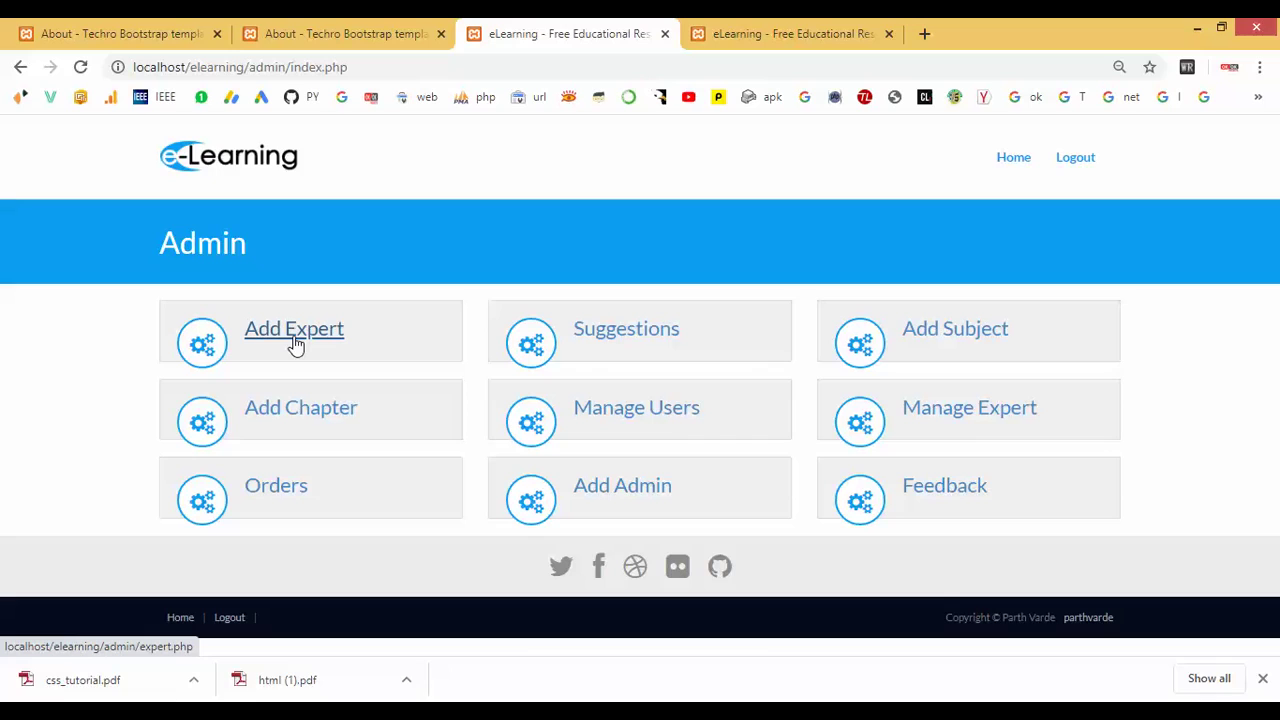
Open the Add Expert form and enter the expert's first, middle and last names with Female gender.
click(296, 344)
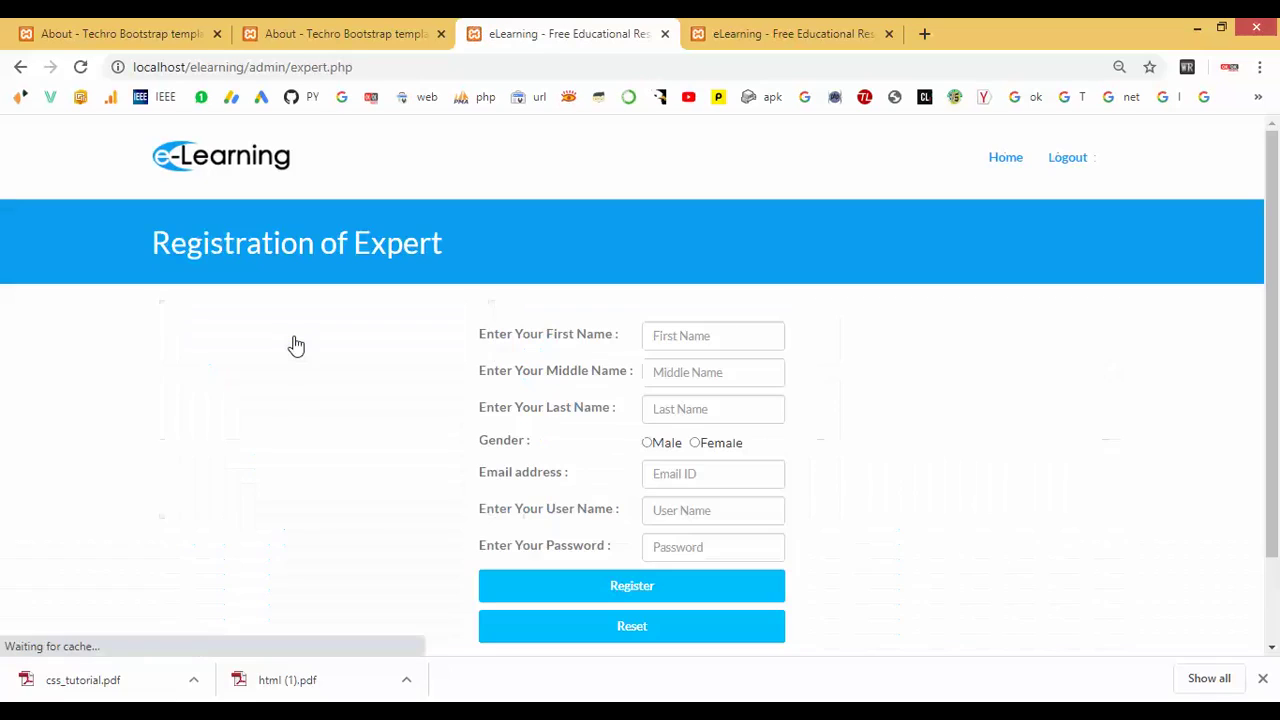
scroll(300, 350, down, 2)
click(733, 232)
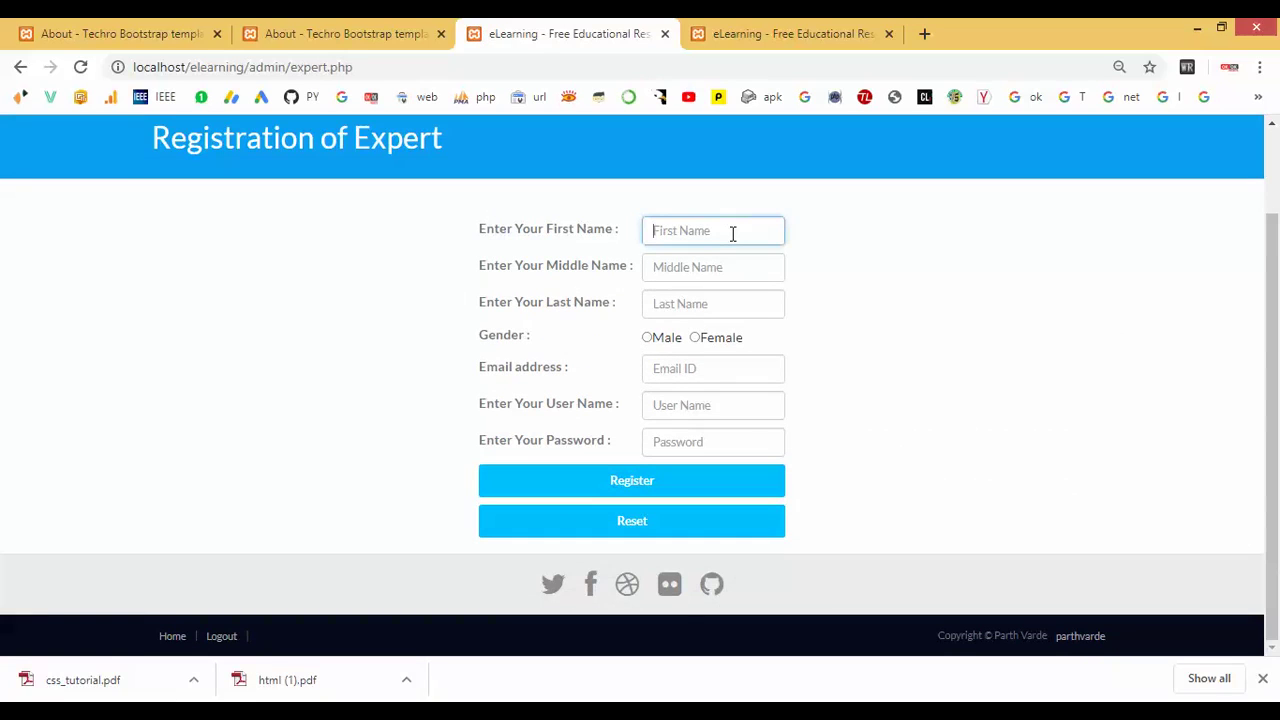
text(N)
key(BackSpace)
key(BackSpace)
key(Tab)
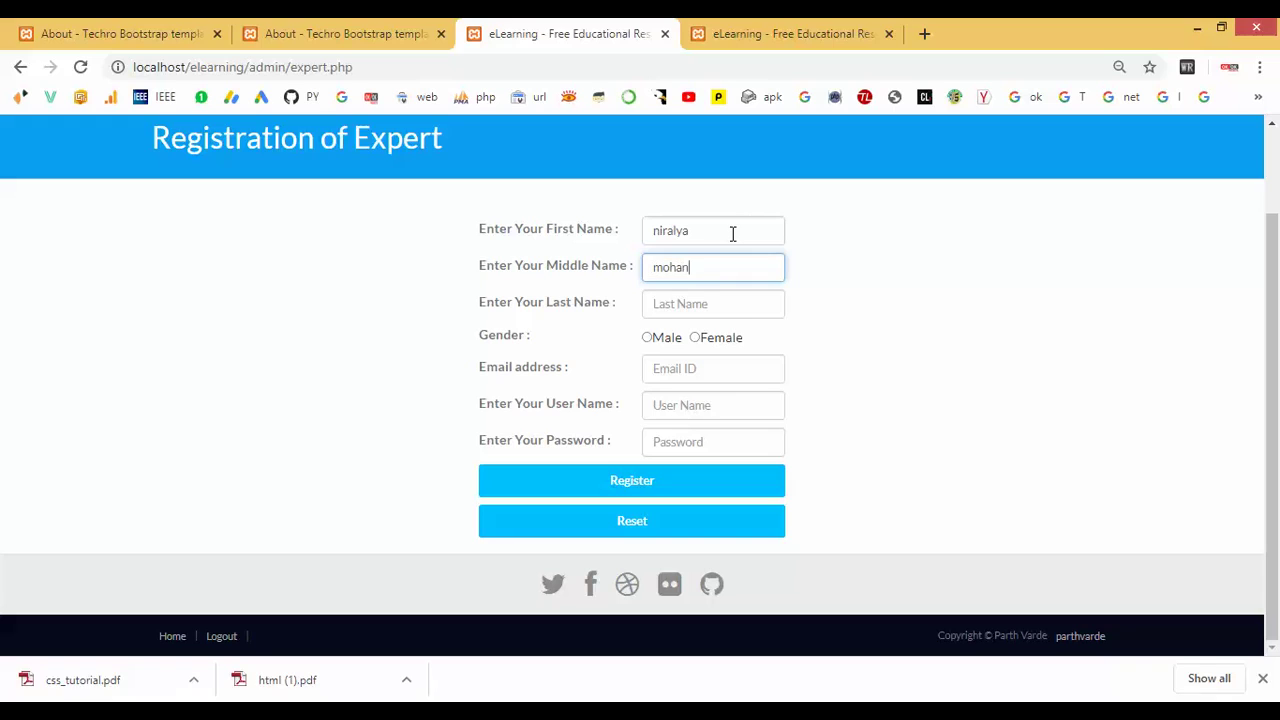
key(Tab)
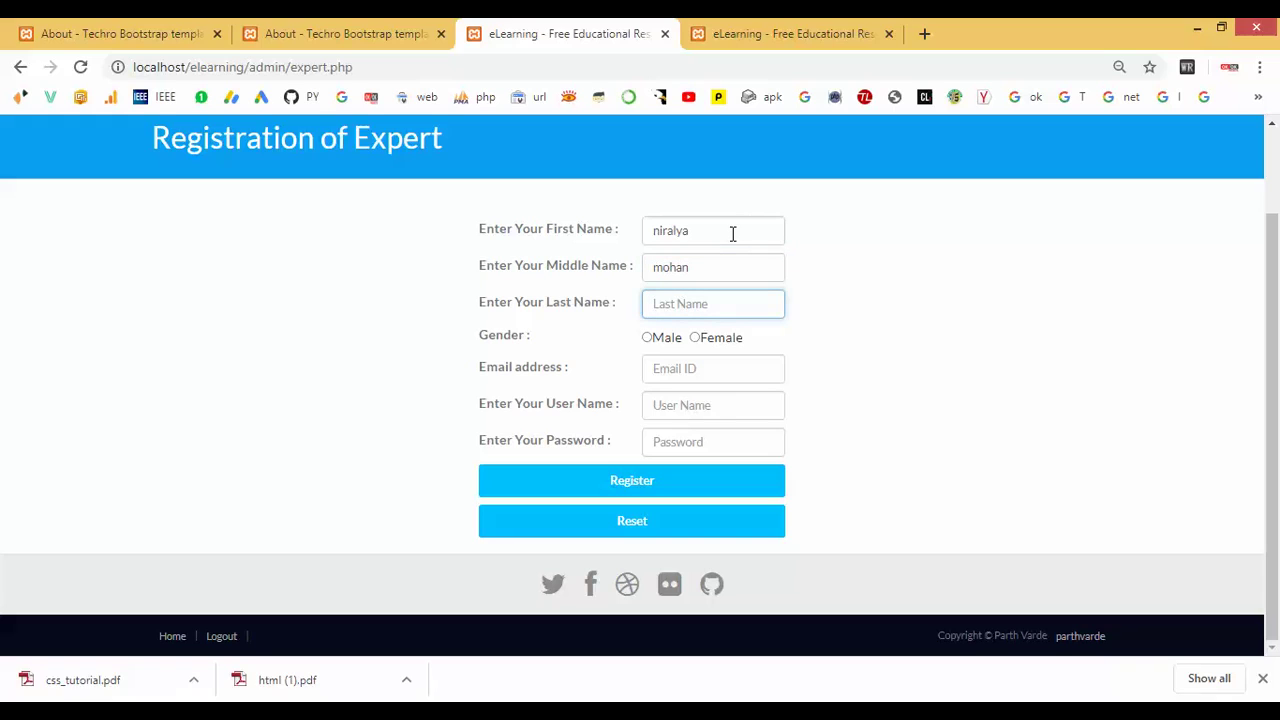
key(Tab)
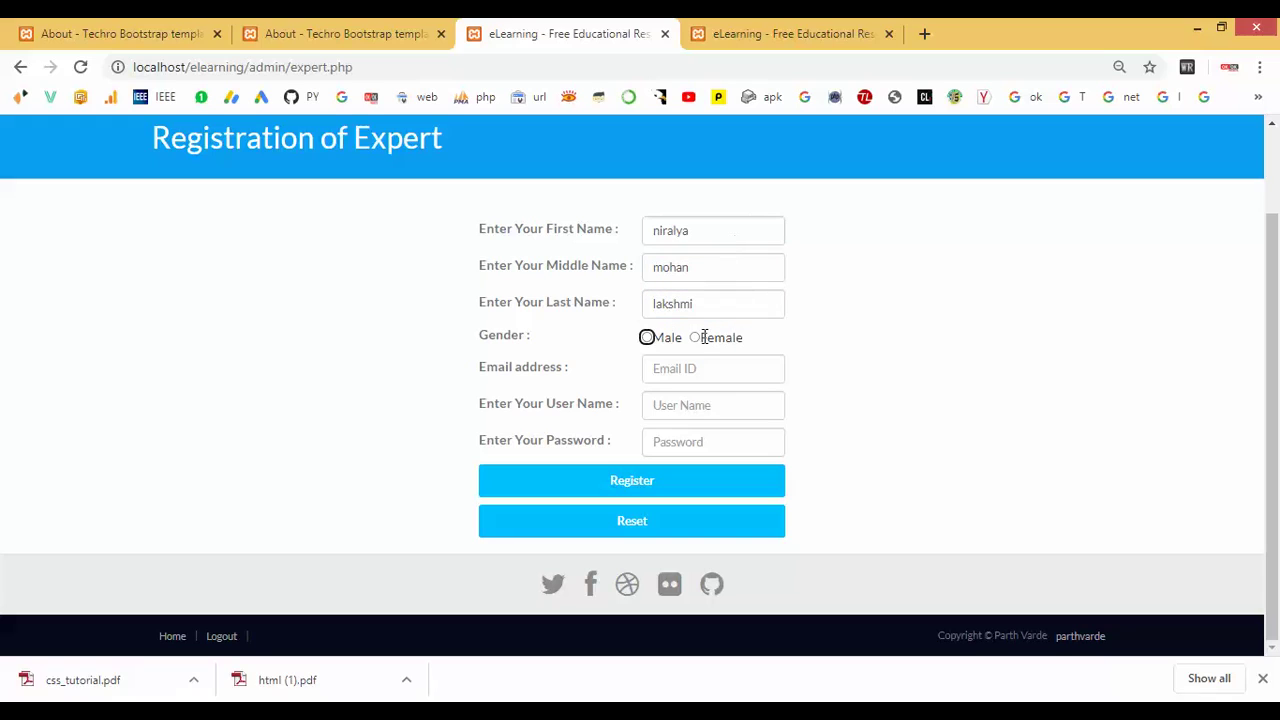
click(695, 339)
Enter the expert's e-mail, user name and password, then register the expert.
click(695, 370)
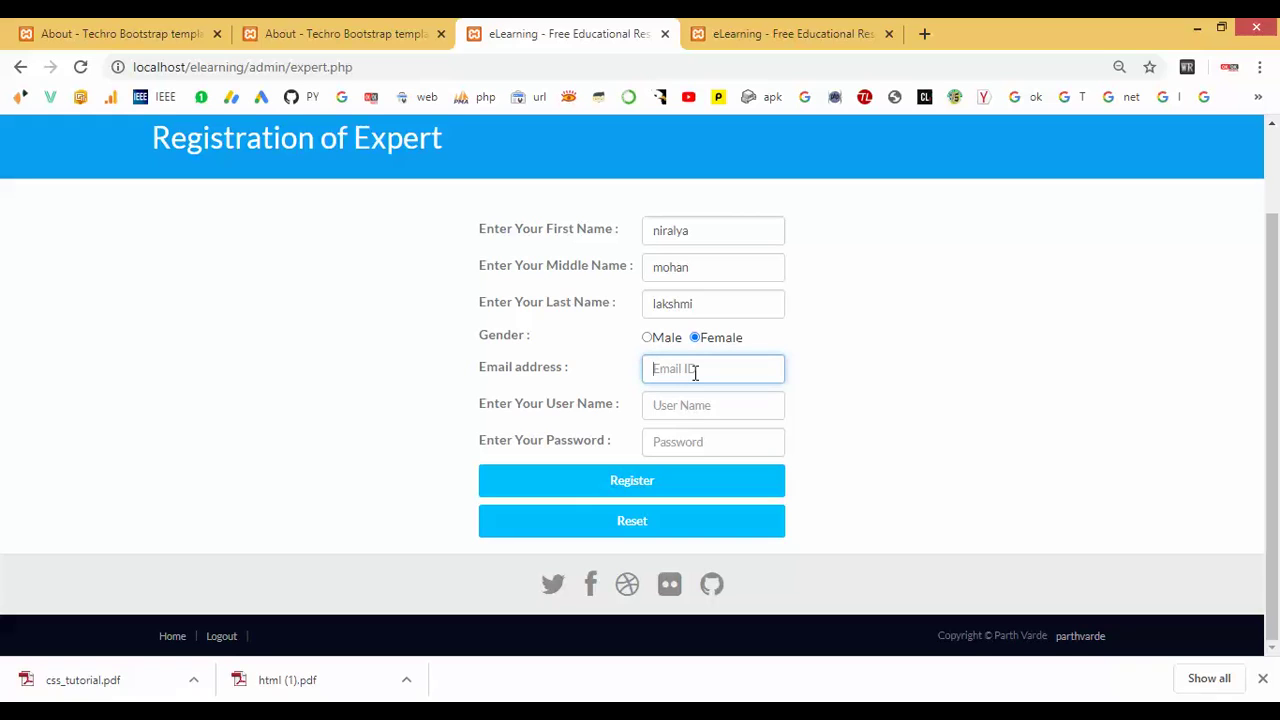
key(Tab)
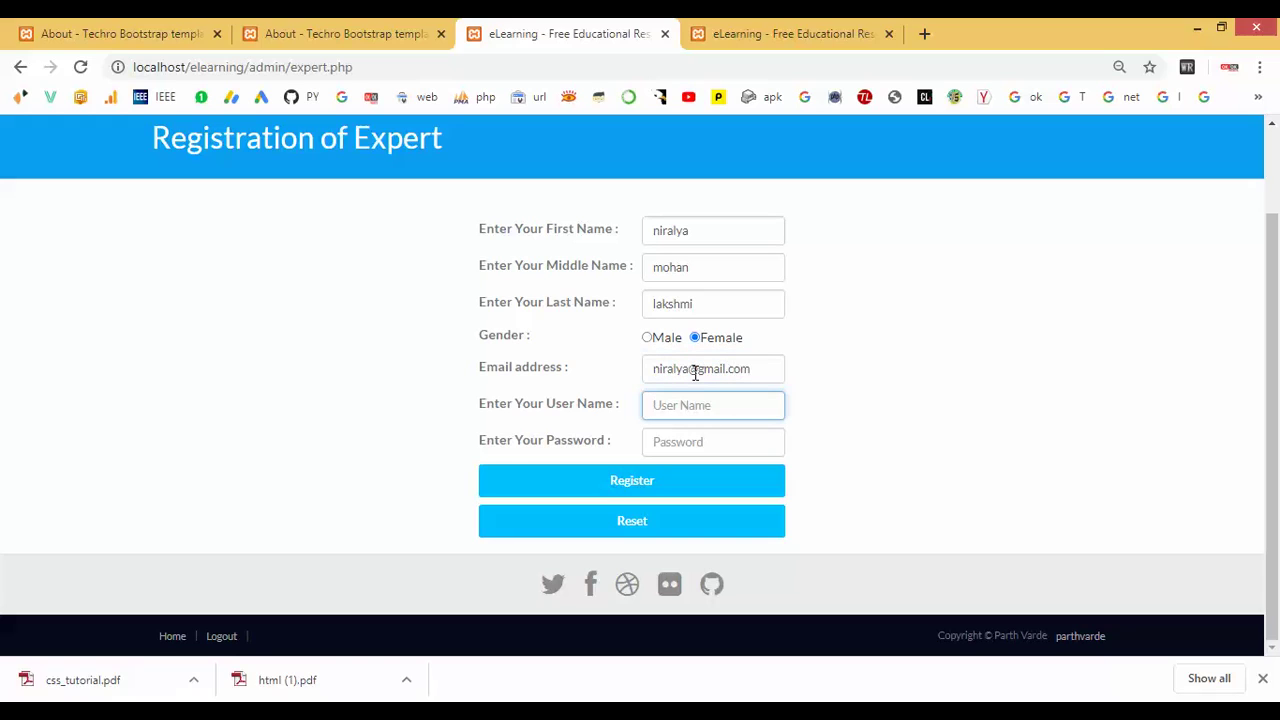
key(Tab)
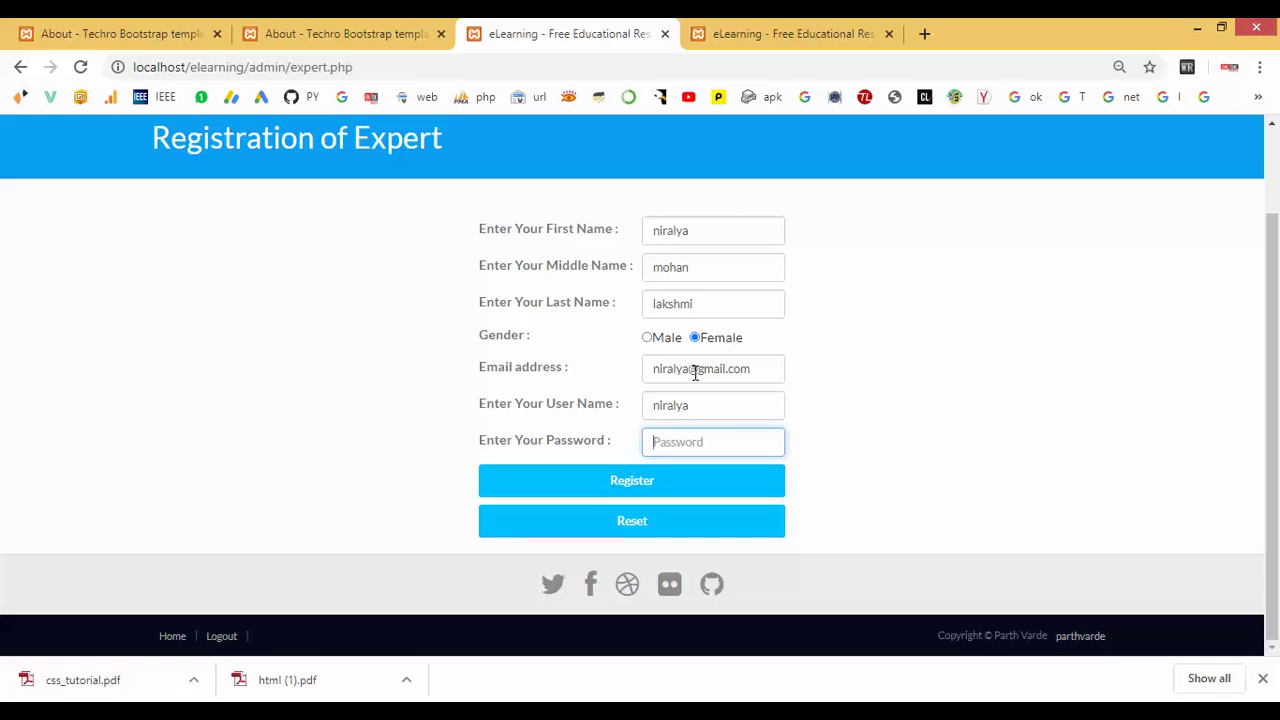
click(650, 480)
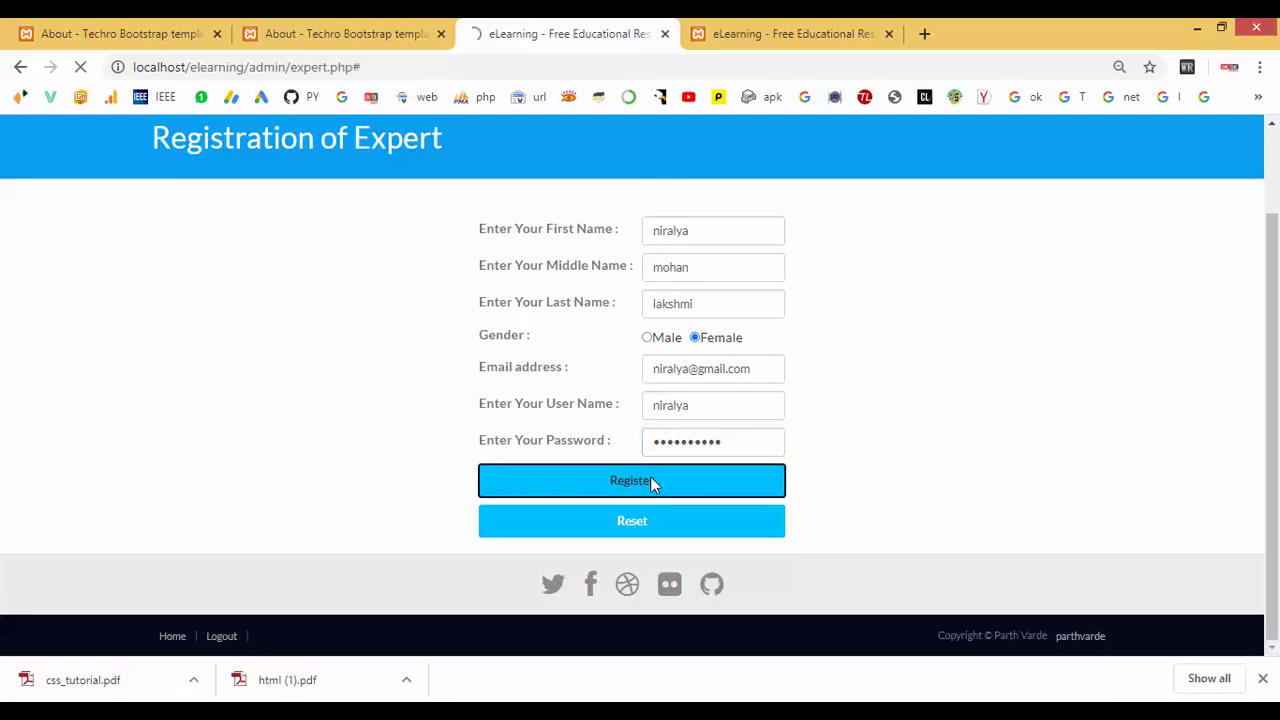
Read the expert suggestion 'Insert new chapter in CSS course', then return to the admin dashboard.
click(990, 160)
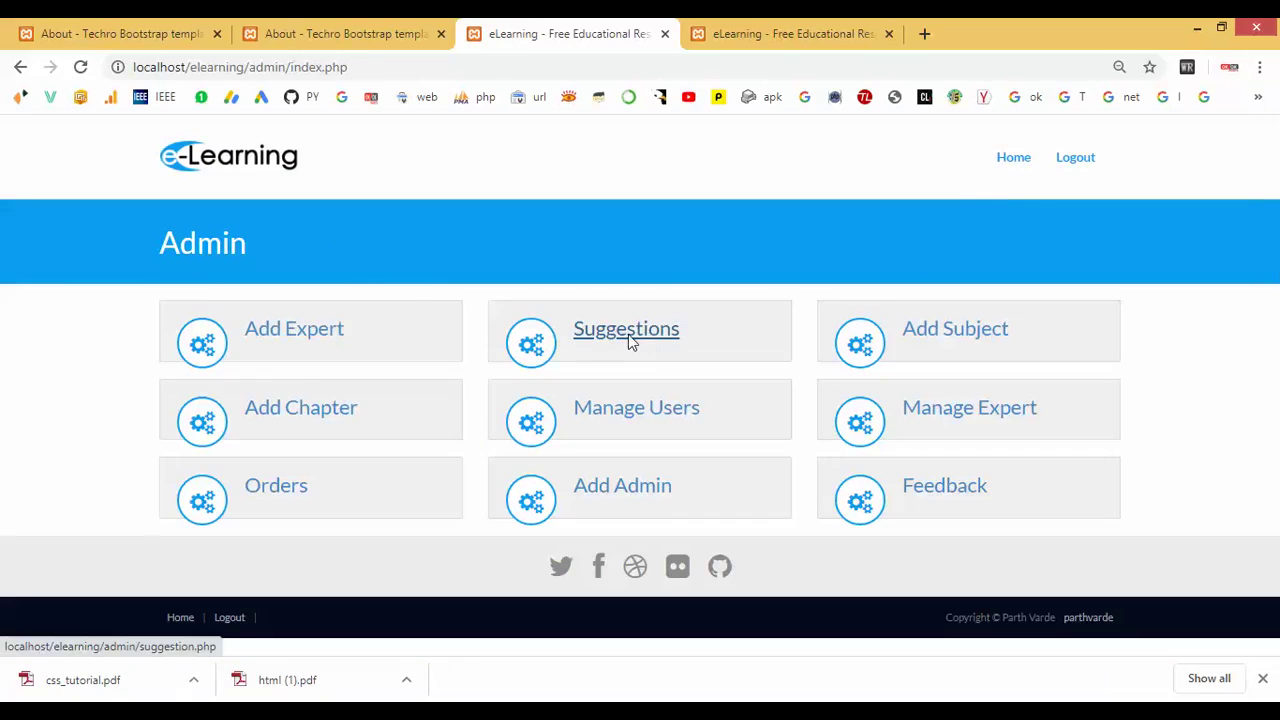
click(628, 334)
drag(268, 356, 531, 357)
click(1008, 161)
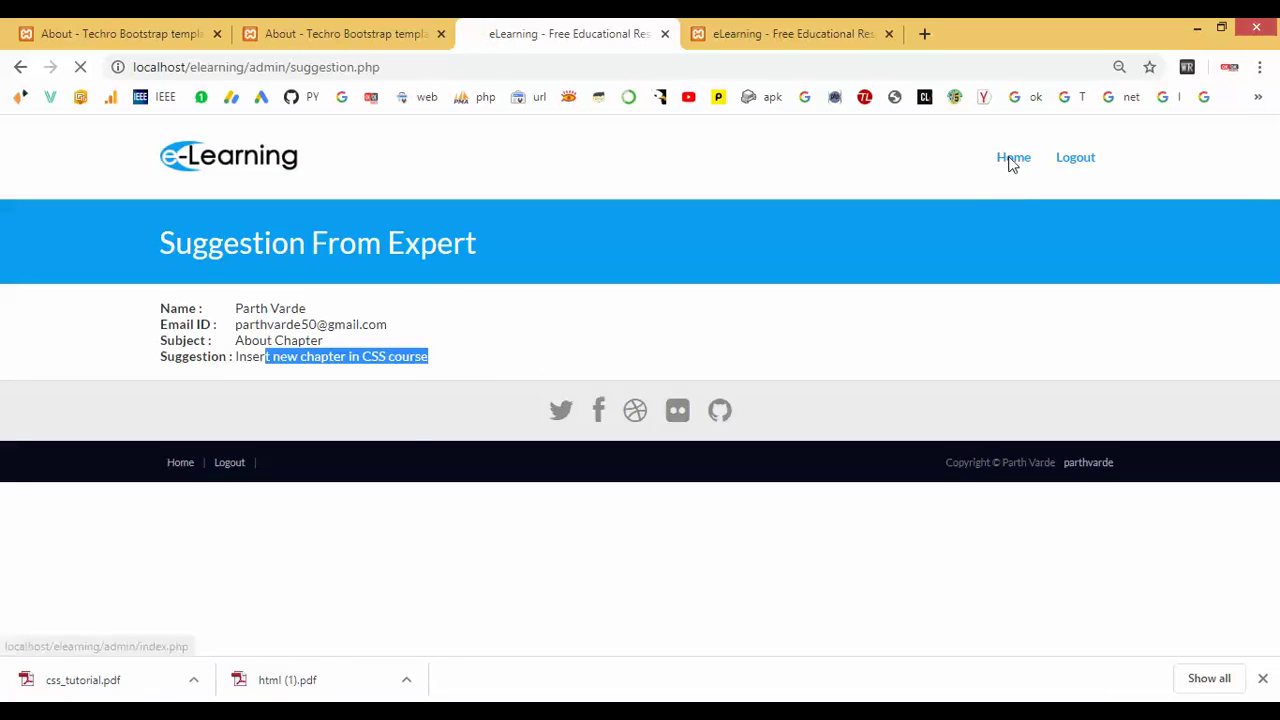
Open the Add Subject form and enter 'Python' as the subject title.
click(958, 340)
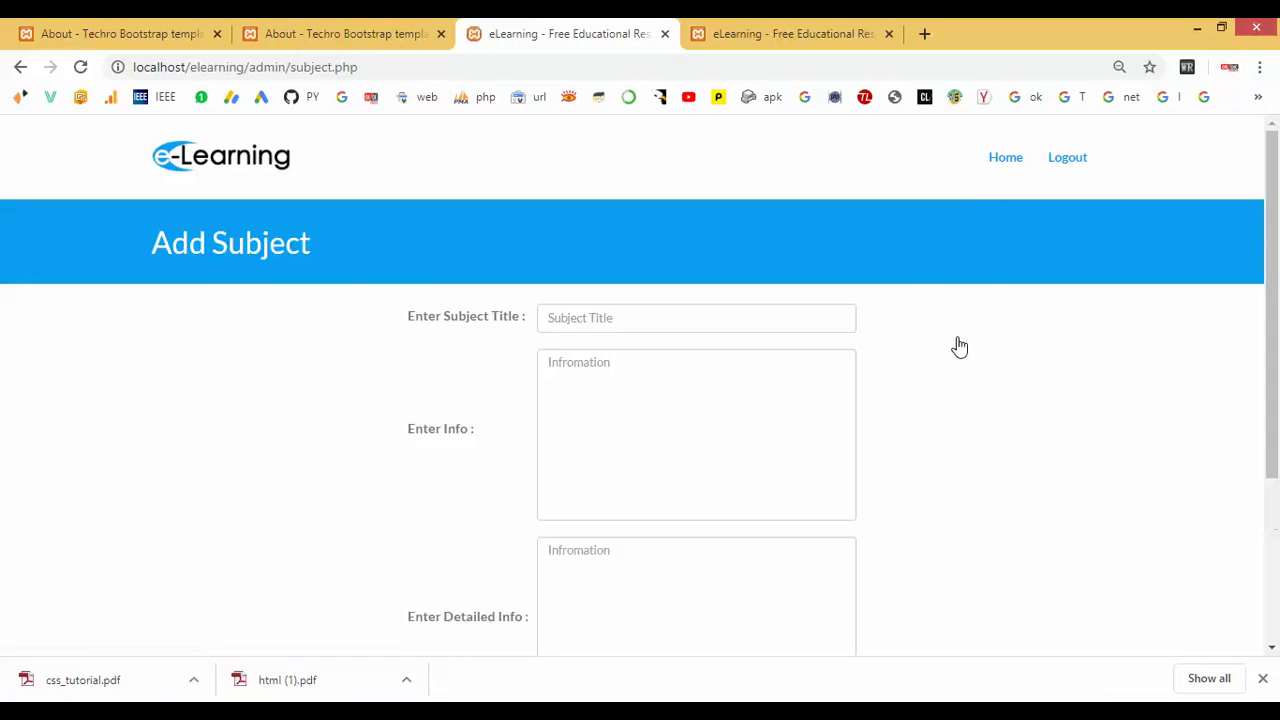
scroll(959, 346, down, 2)
scroll(634, 289, up, 2)
click(614, 316)
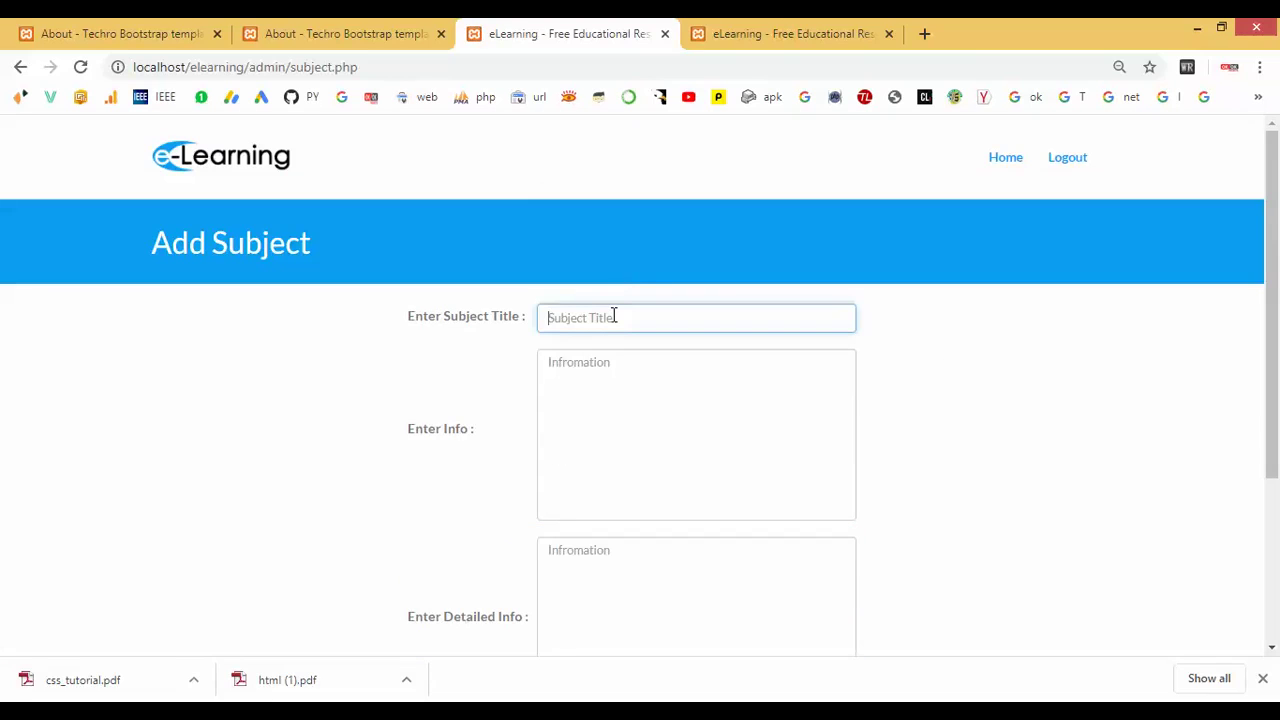
text(Python)
key(Tab)
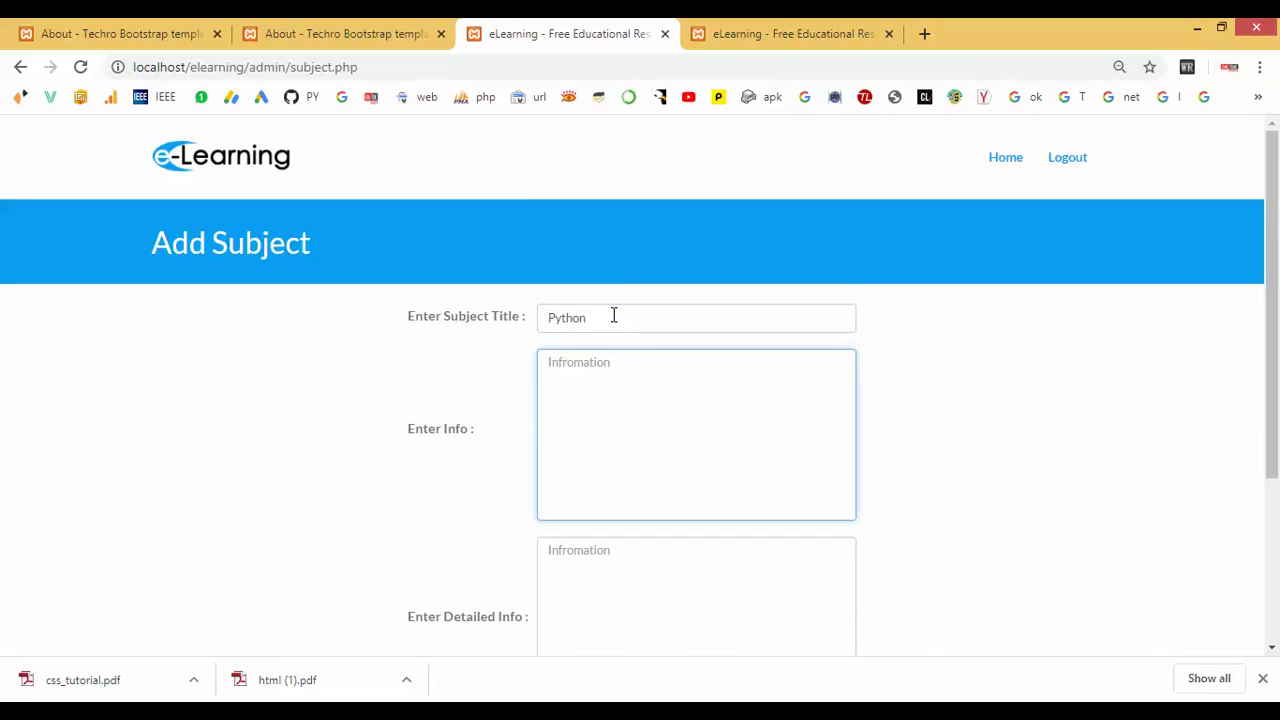
Fill the Info box with Python's machine learning uses, ending 'Object Detection and Prediction.'.
text(P)
text(yto)
text(on)
text( is a)
text( me)
text(chine)
text( learning)
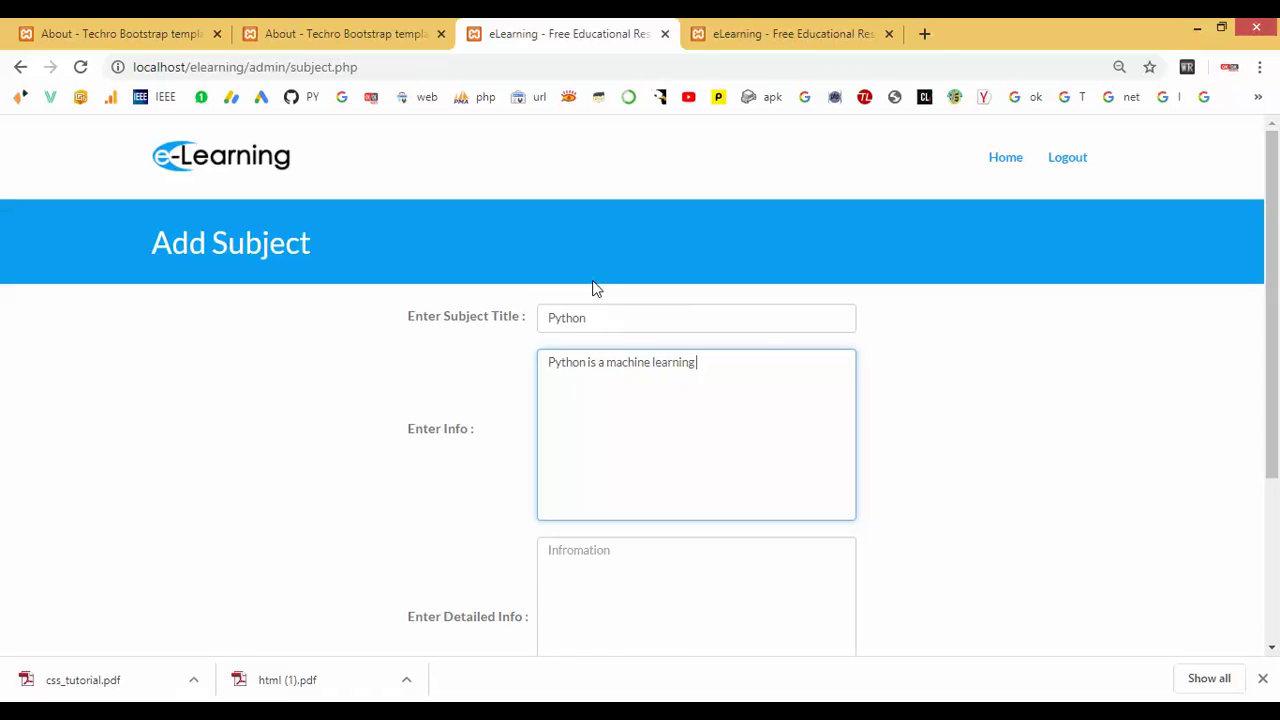
text( subject. Using Python we can)
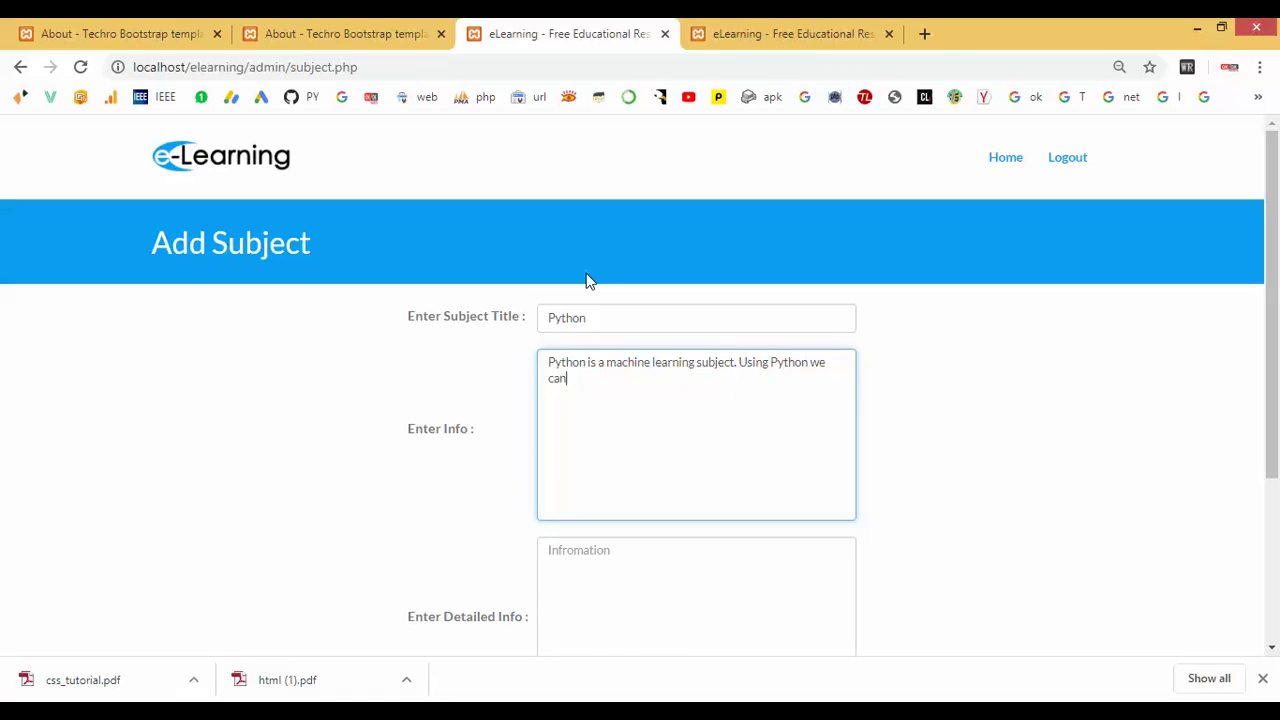
text( develop the project like)
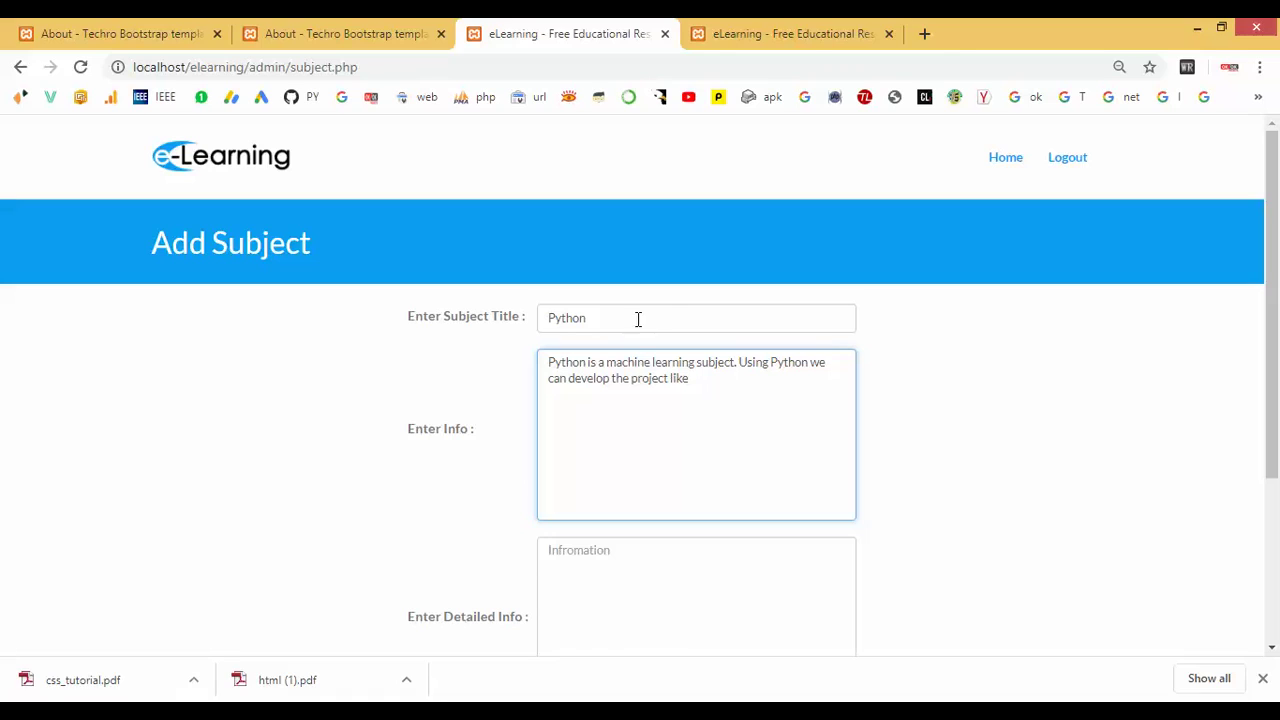
text( Text)
text( ca)
text(lassific)
text(ation.)
text(Data)
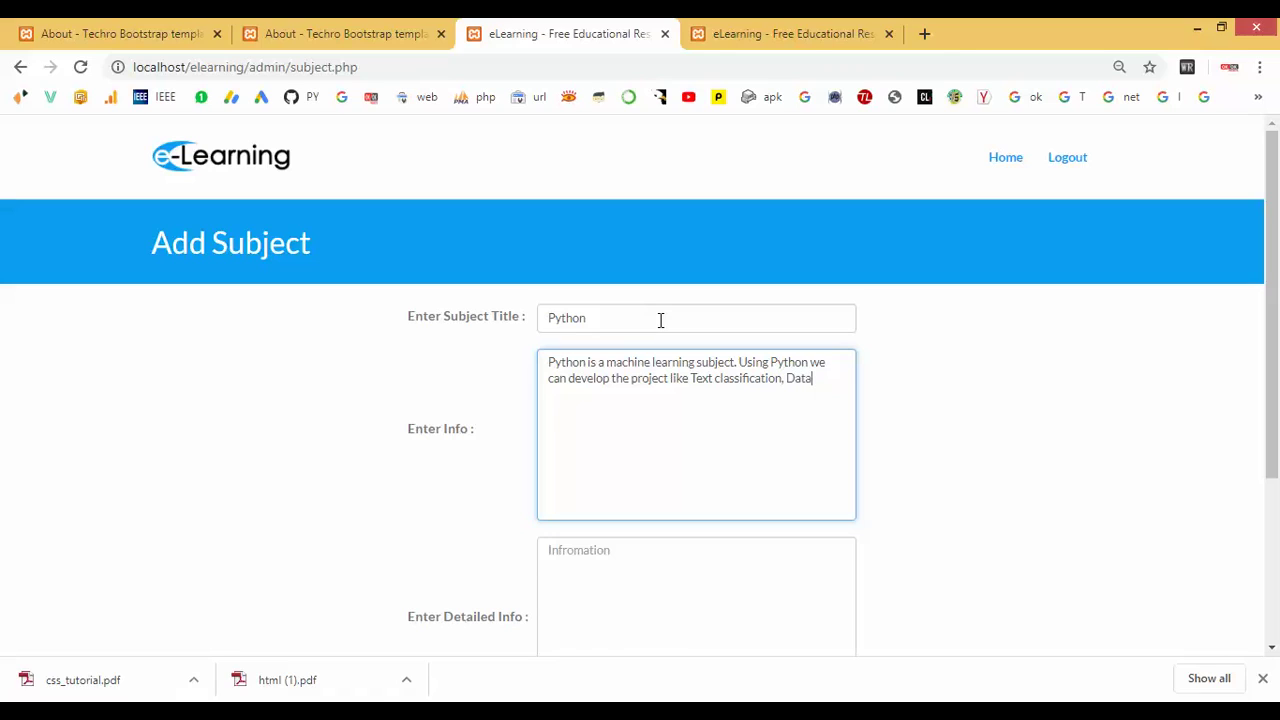
text( Mining, Object Dete)
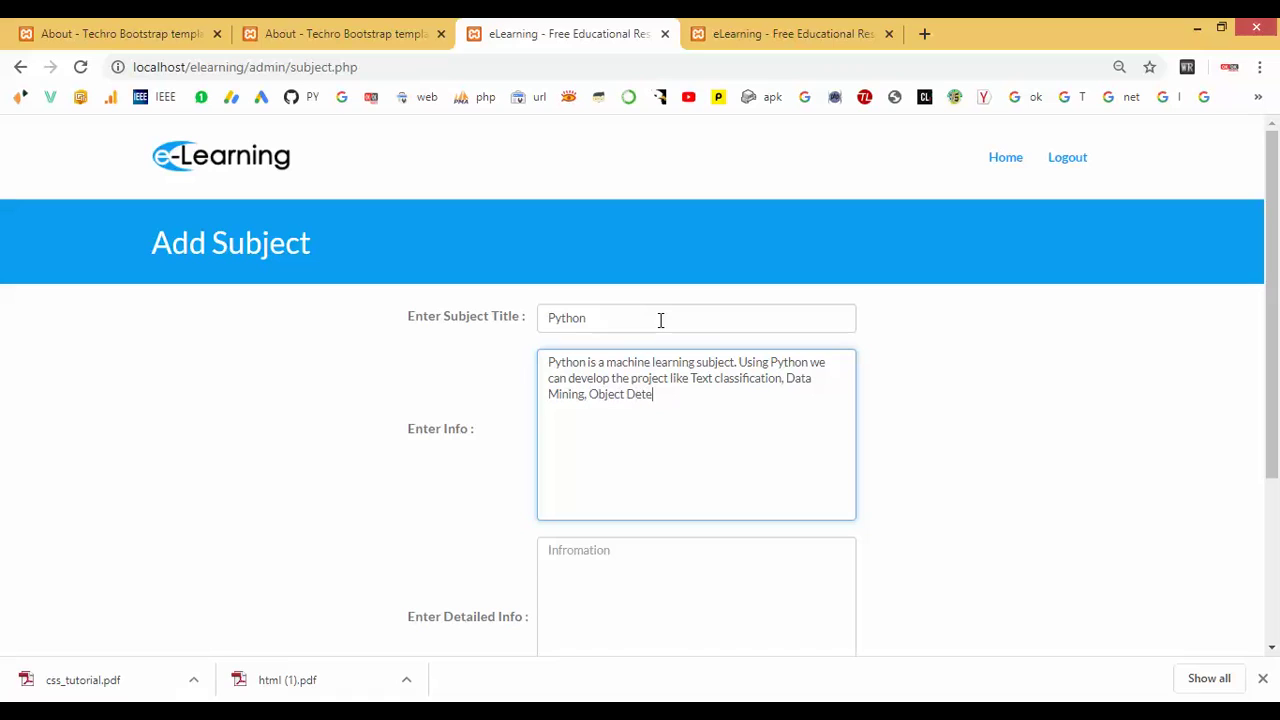
text(ctuibion, pre)
key(BackSpace)
text(and)
key(BackSpace)
key(BackSpace)
text(and Prediction leve)
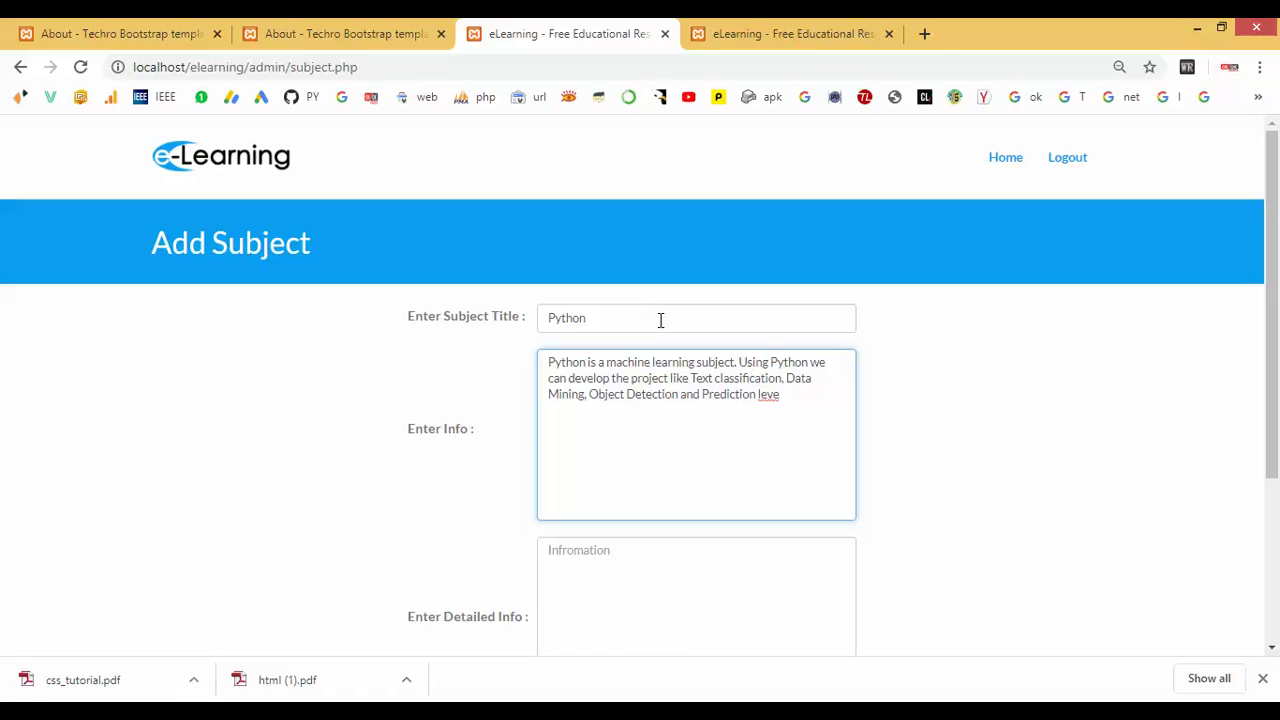
key(BackSpace)
key(BackSpace)
key(BackSpace)
scroll(563, 408, down, 3)
Add Detailed Info on prediction and high accuracy compared to other languages, then create the subject.
click(578, 351)
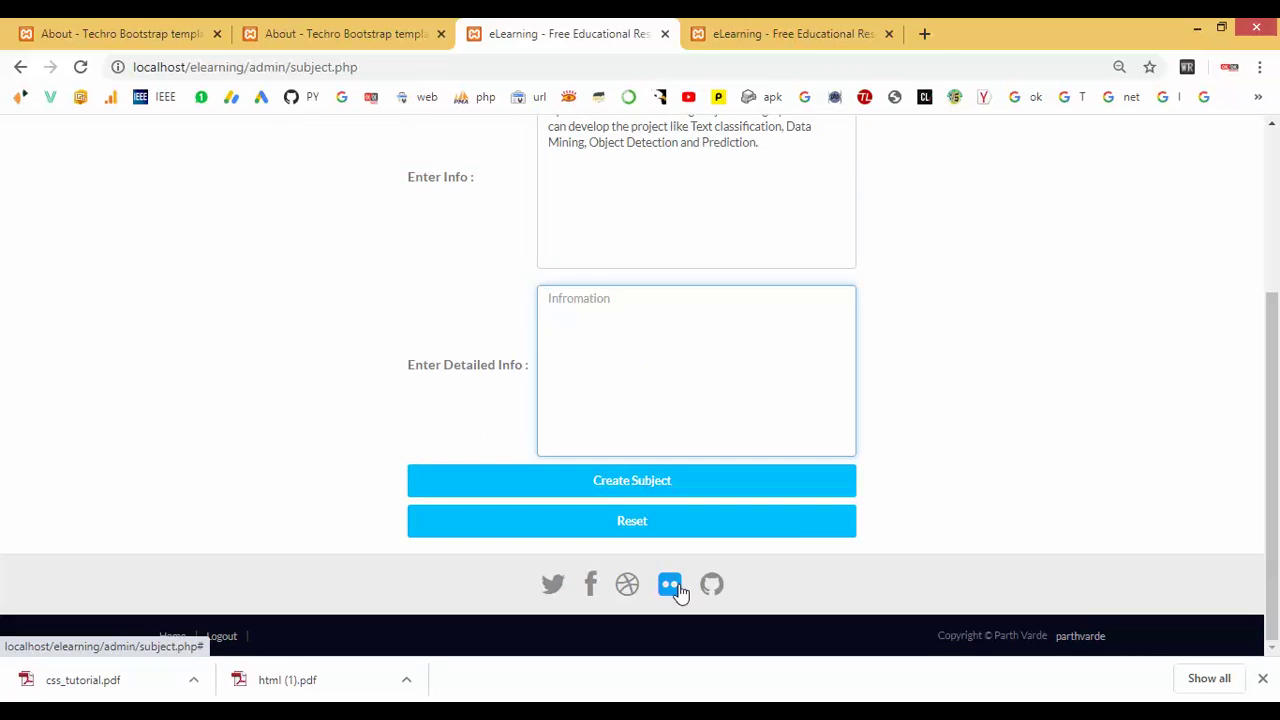
text(We will analysis the pred)
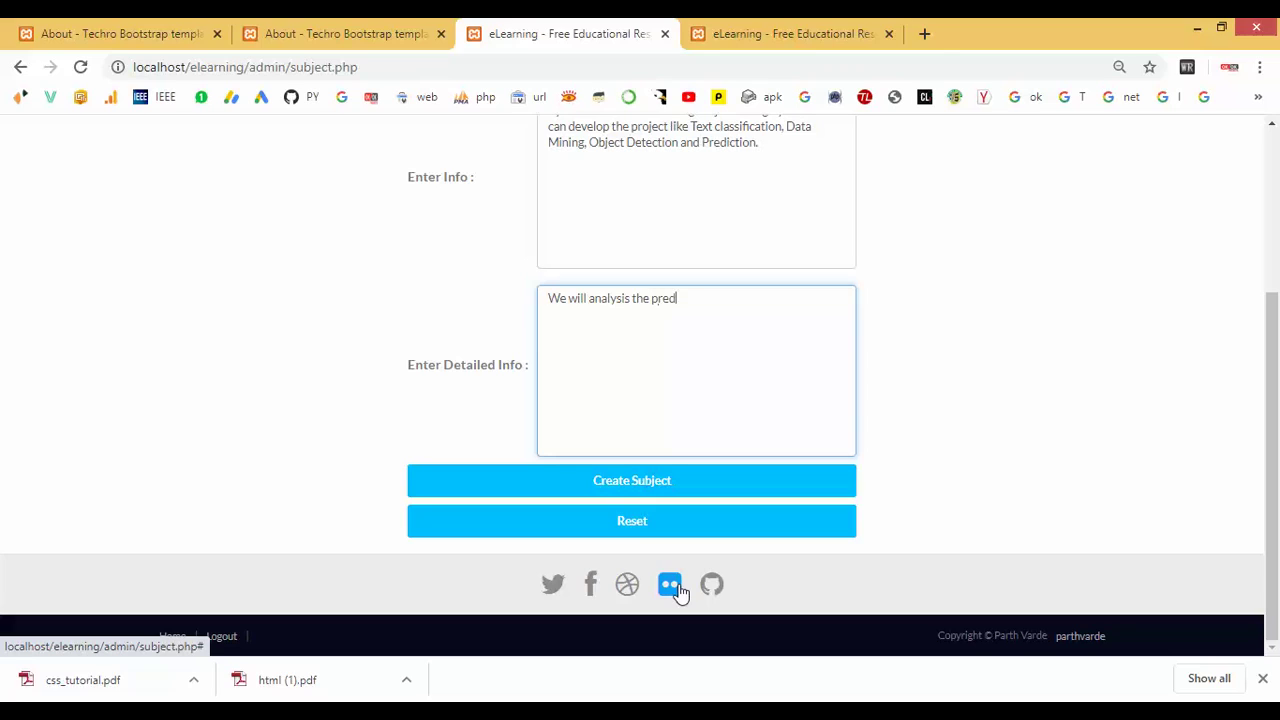
text(iction level procress.)
key(BackSpace)
key(BackSpace)
text(s. It will generate the)
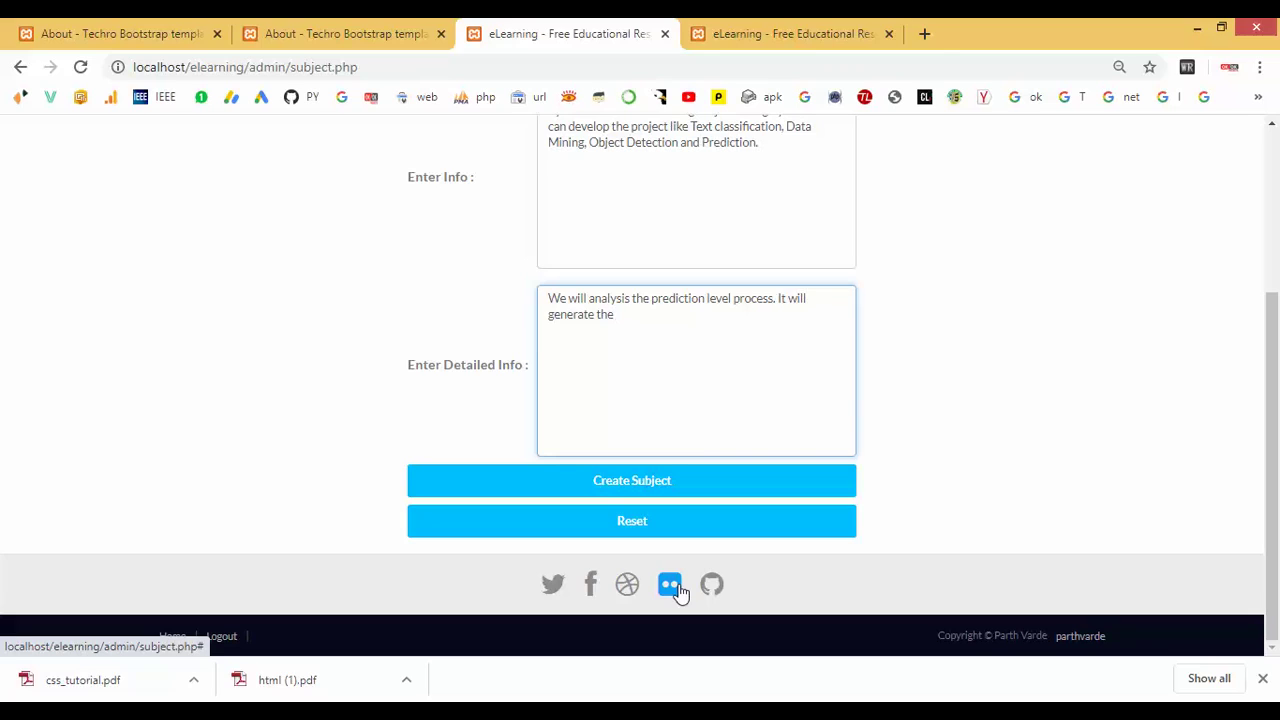
text( acc)
text(ur)
text(acy leve)
text(l high)
text(. Cl)
text(mparing t)
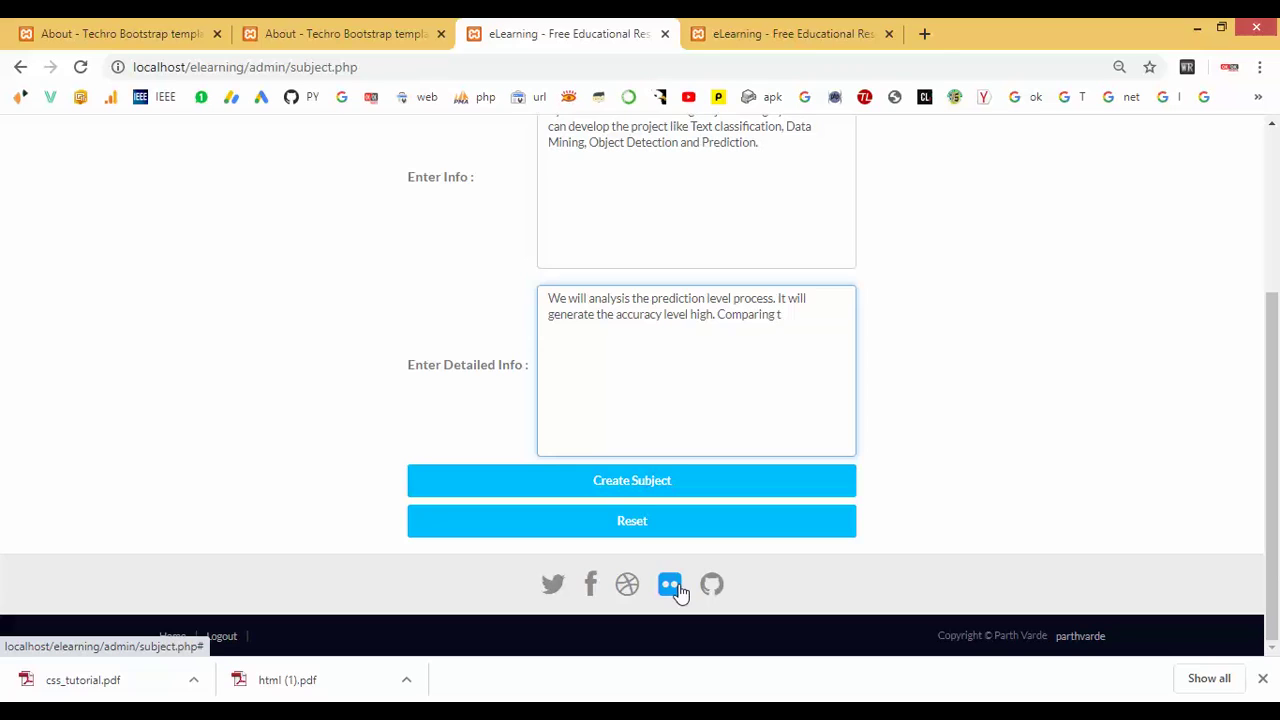
text(o other language.)
click(620, 484)
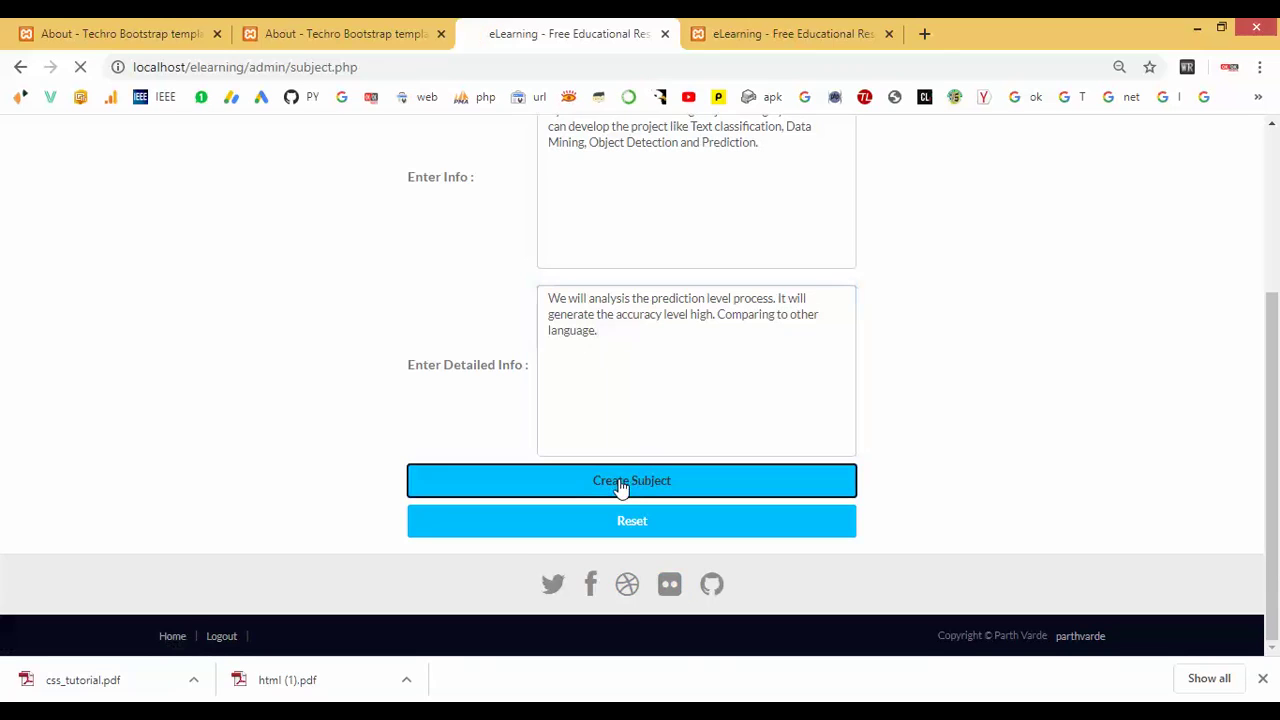
Create a Python chapter titled 'Introduction' with a one-line description of the language.
click(1010, 162)
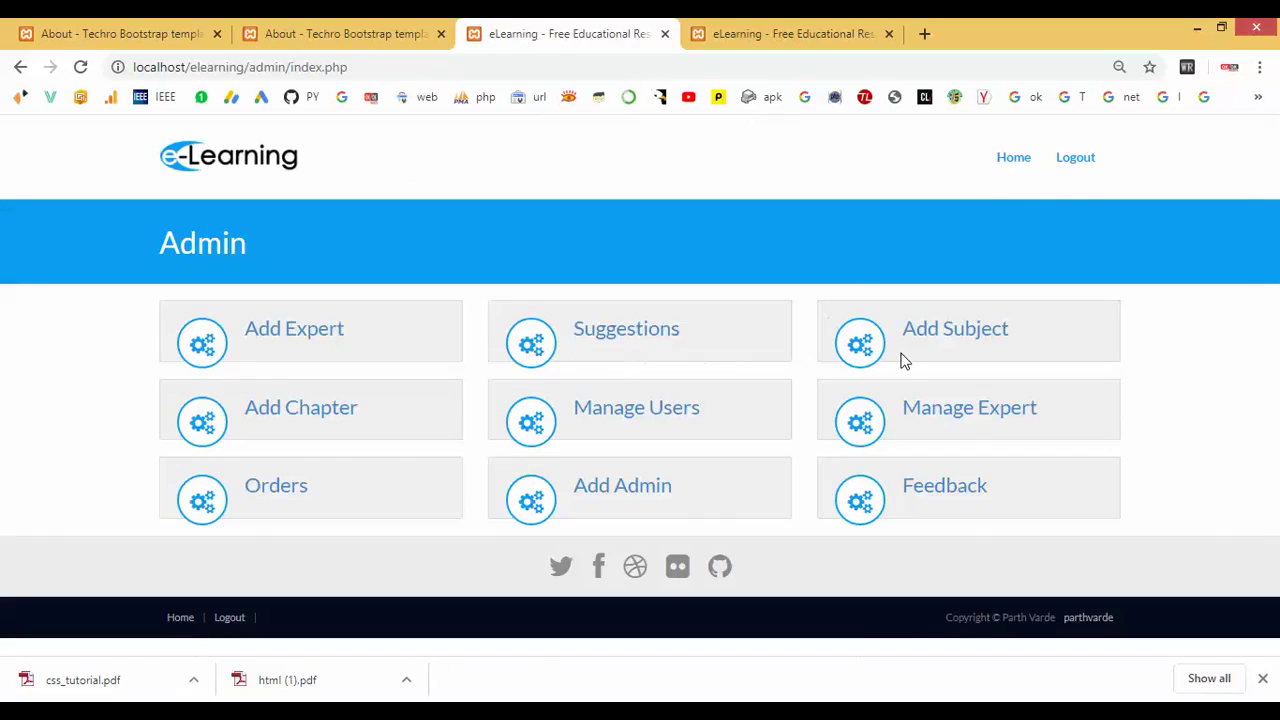
click(306, 418)
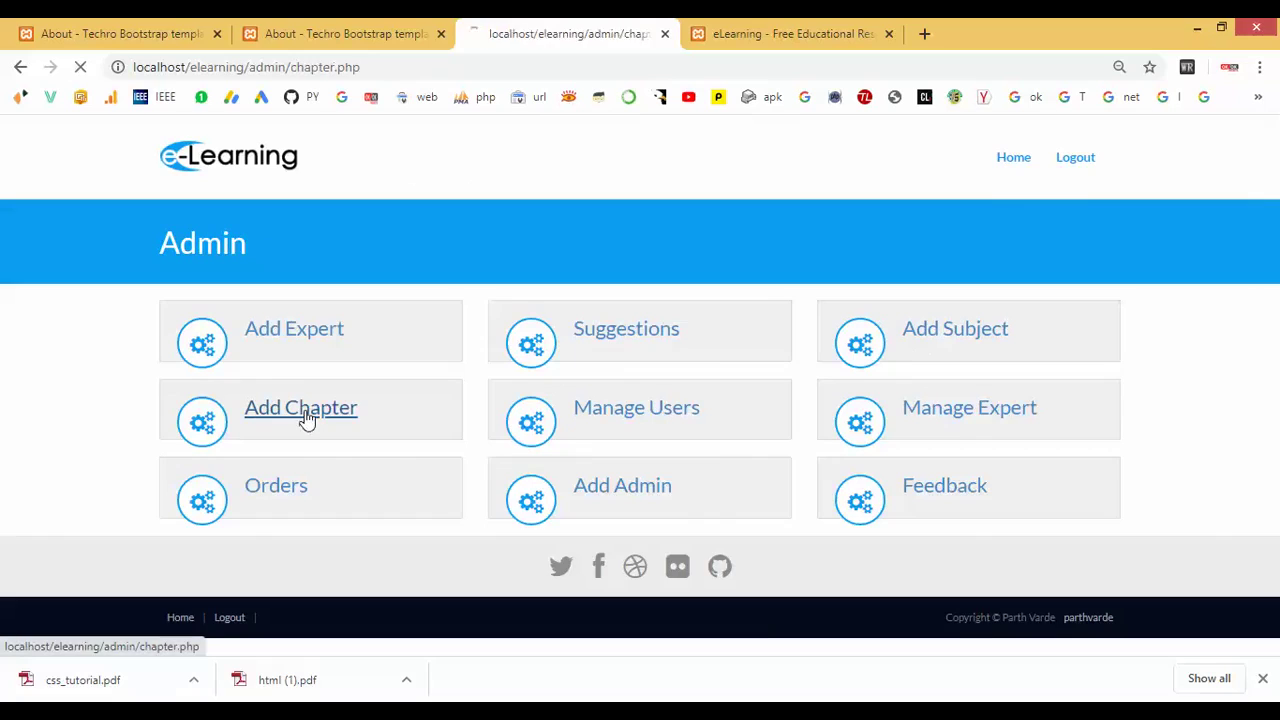
scroll(303, 420, down, 2)
click(612, 262)
text(In)
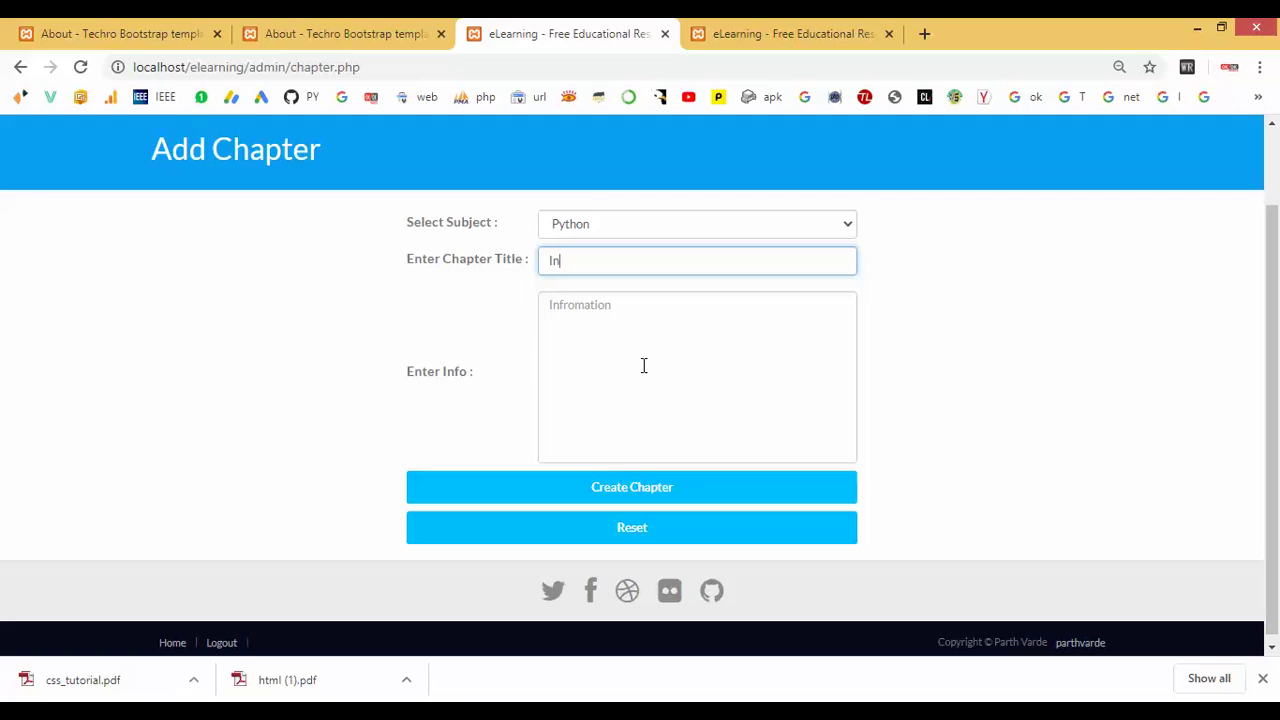
text(troduction)
click(644, 365)
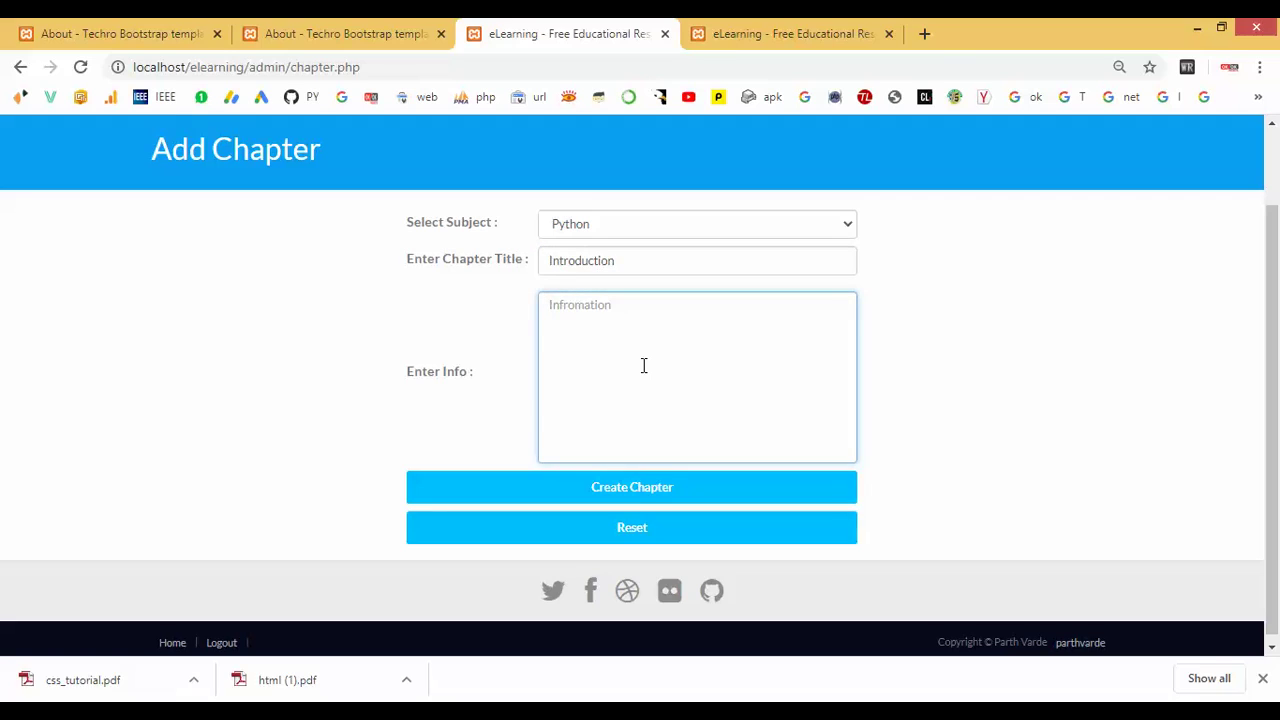
text(Python language is the a)
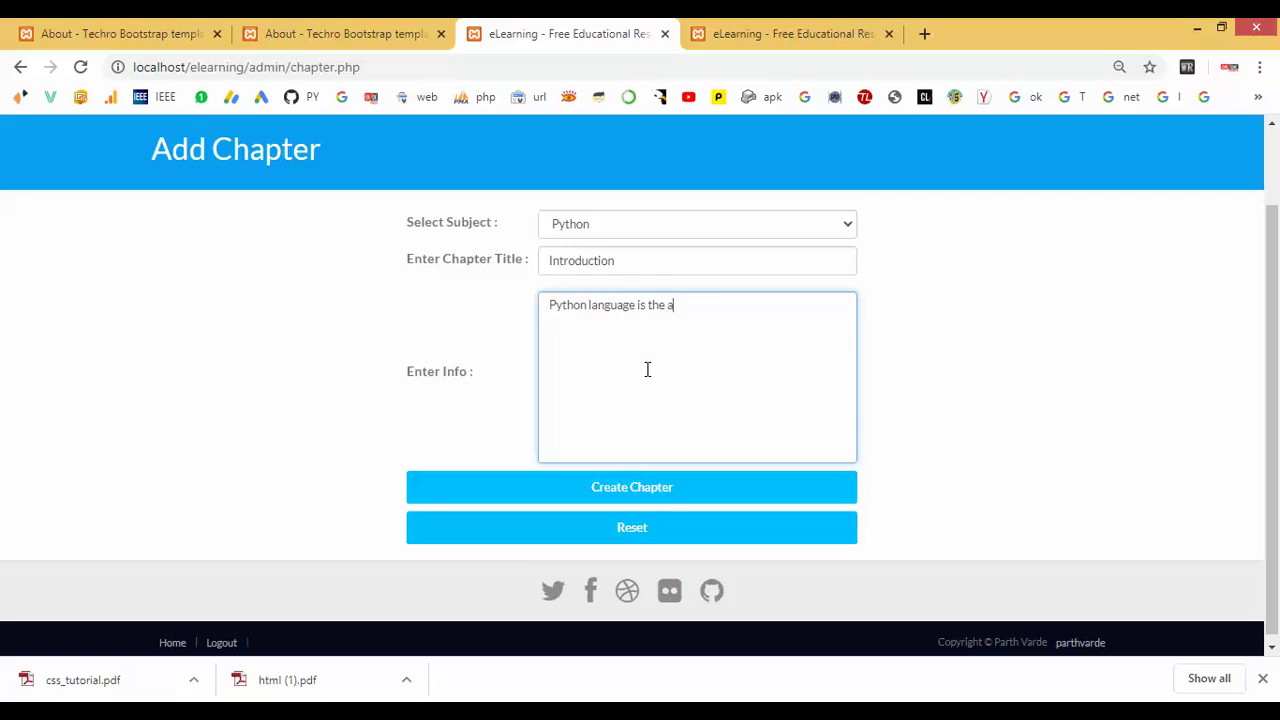
text(achine language Progamming.)
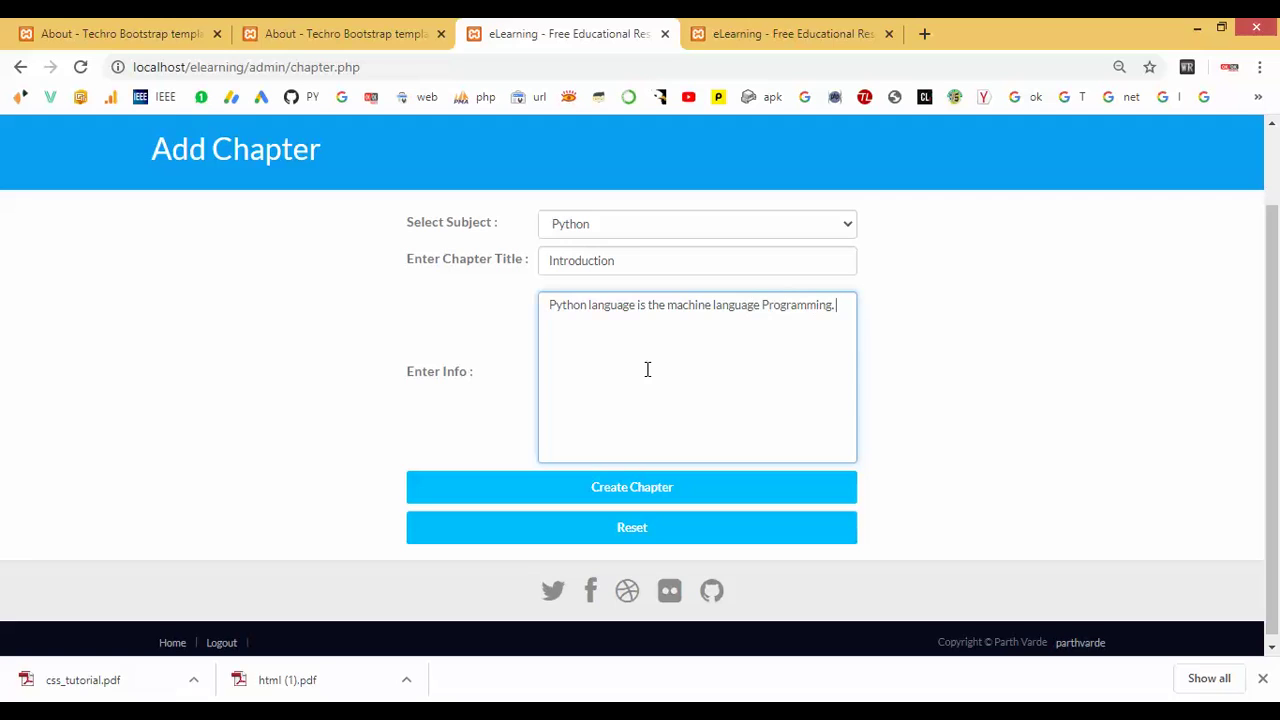
click(617, 488)
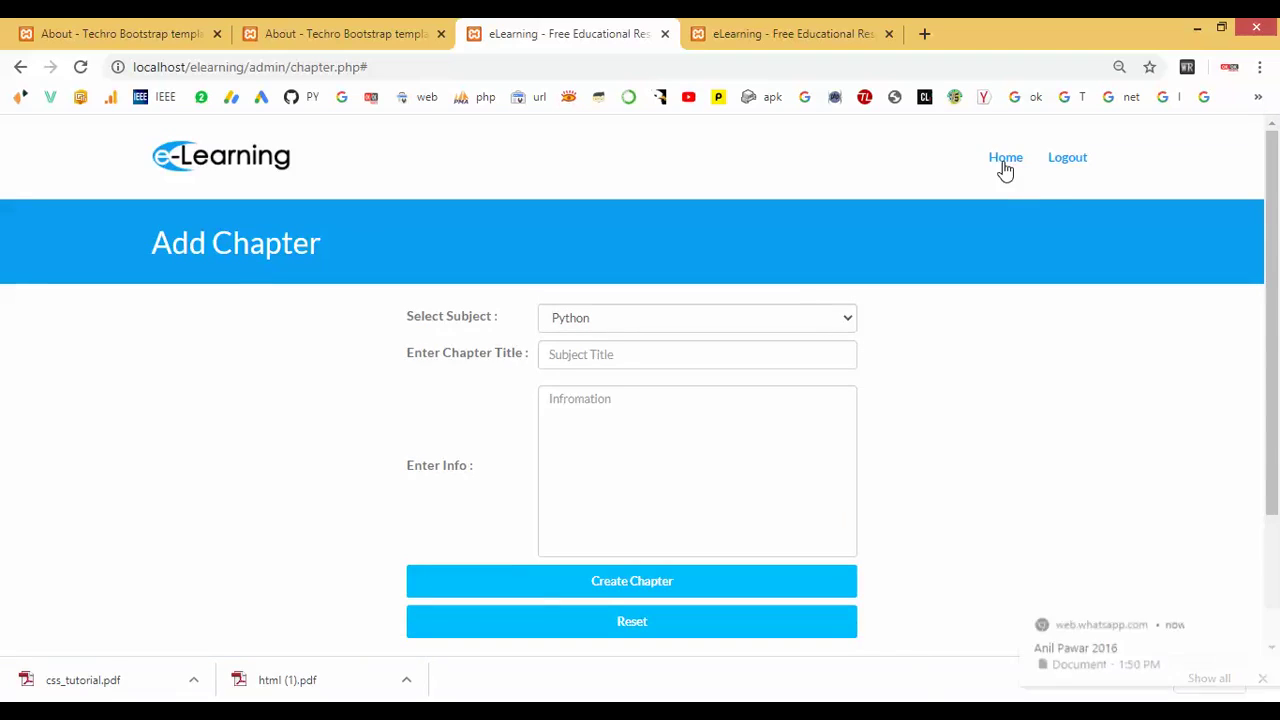
Delete user 15 from Manage Users, leaving three students, and return to the dashboard.
click(1005, 165)
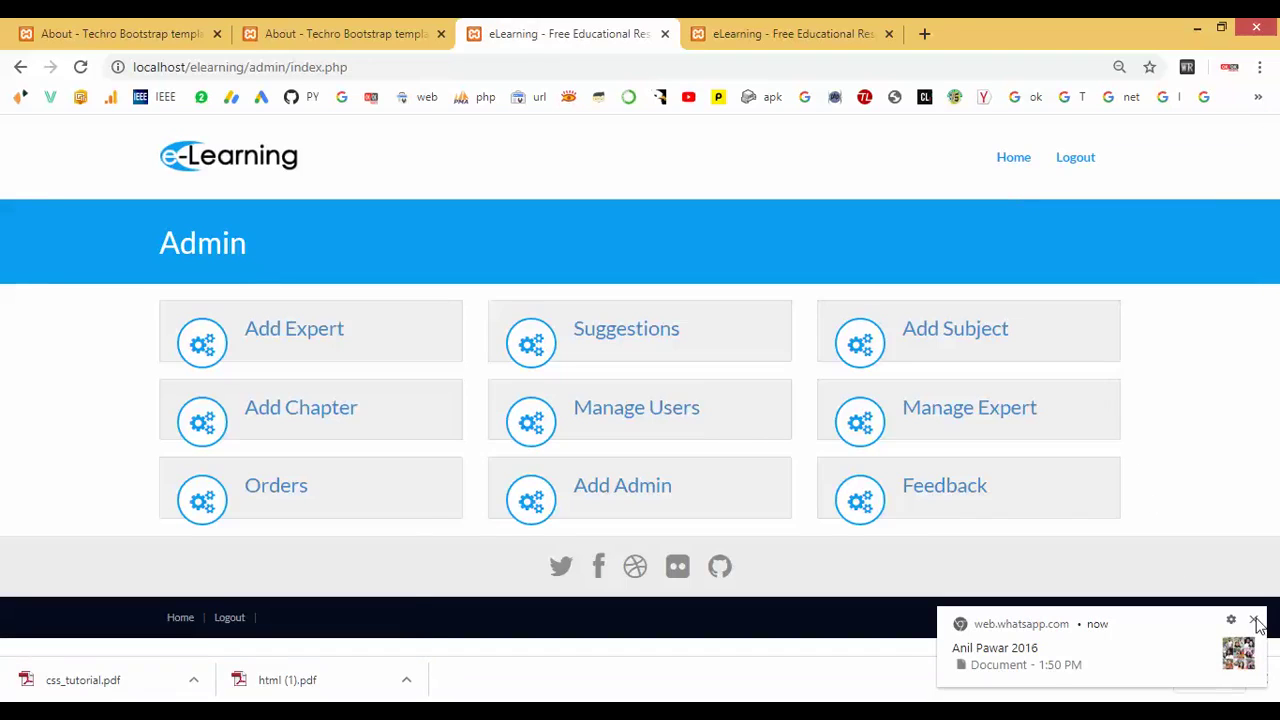
click(1254, 619)
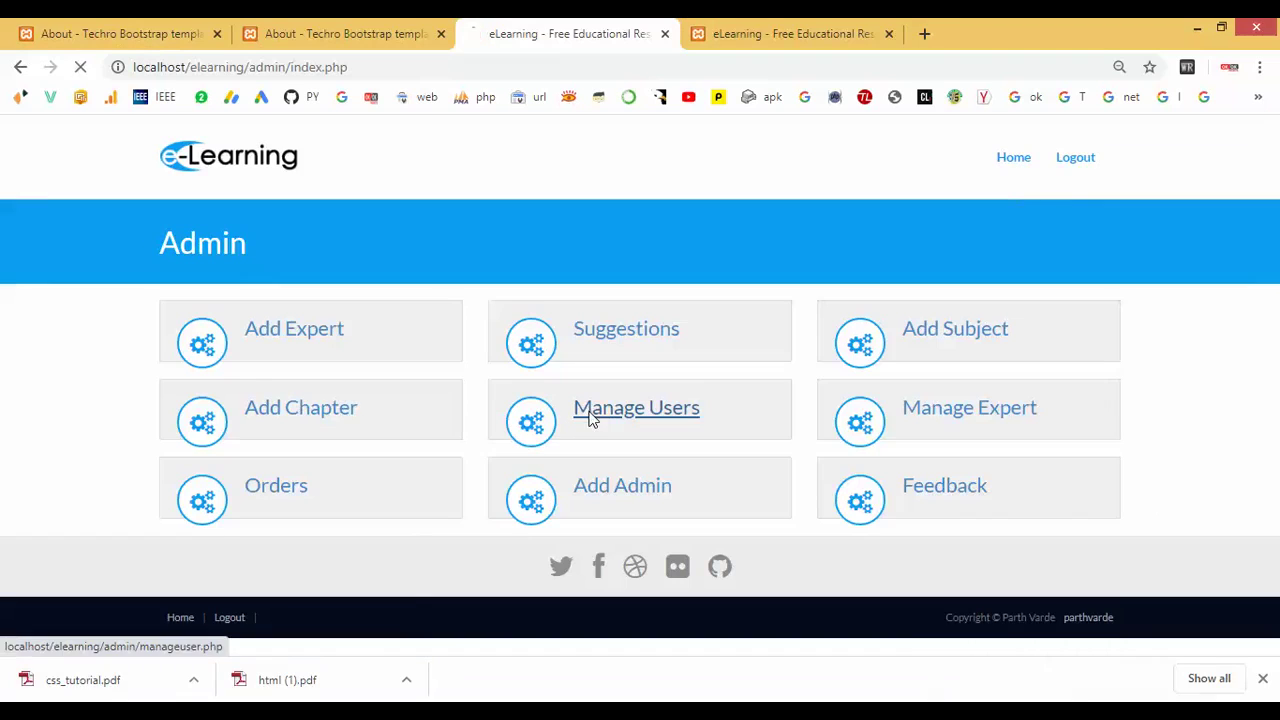
click(591, 418)
scroll(580, 410, down, 1)
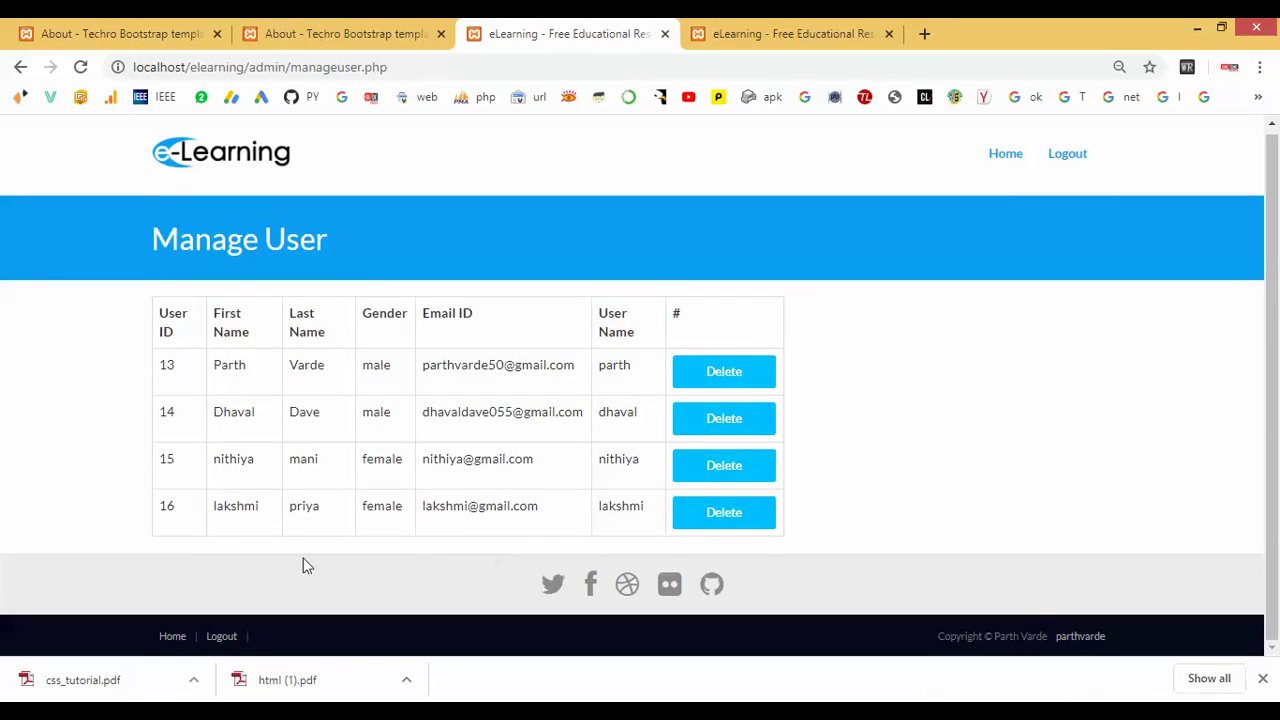
drag(219, 500, 591, 540)
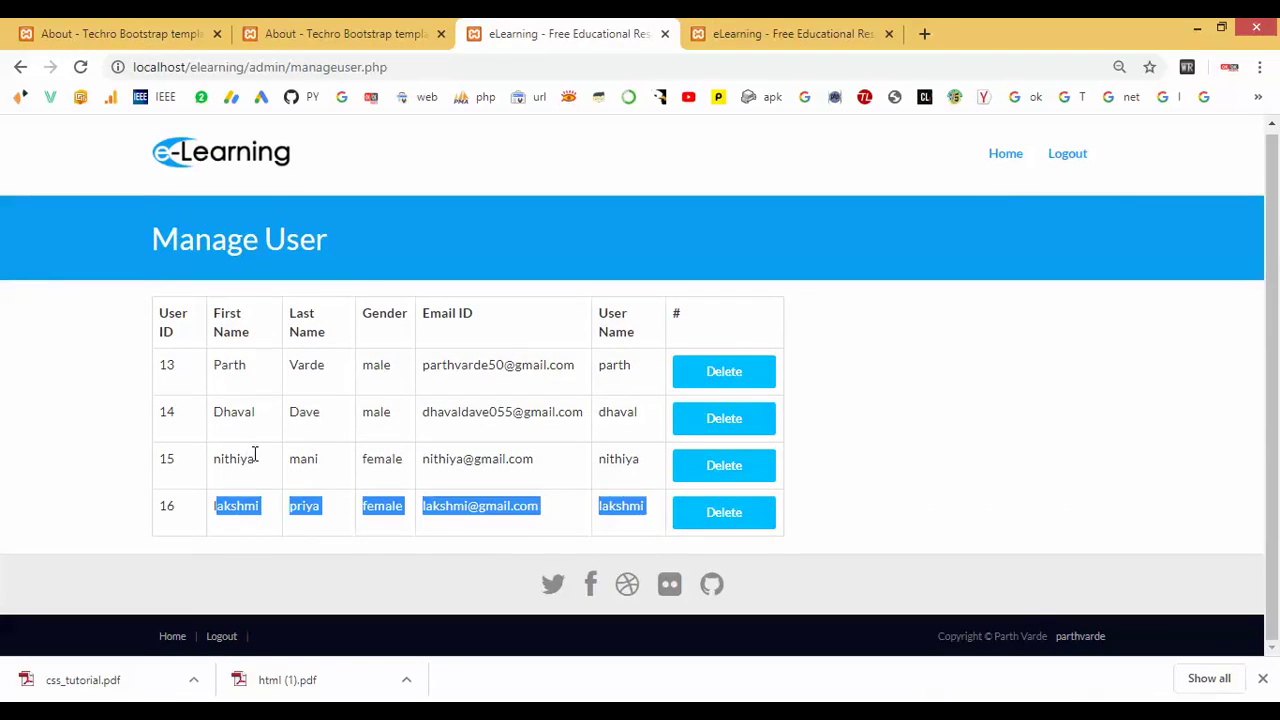
drag(243, 458, 627, 480)
click(720, 472)
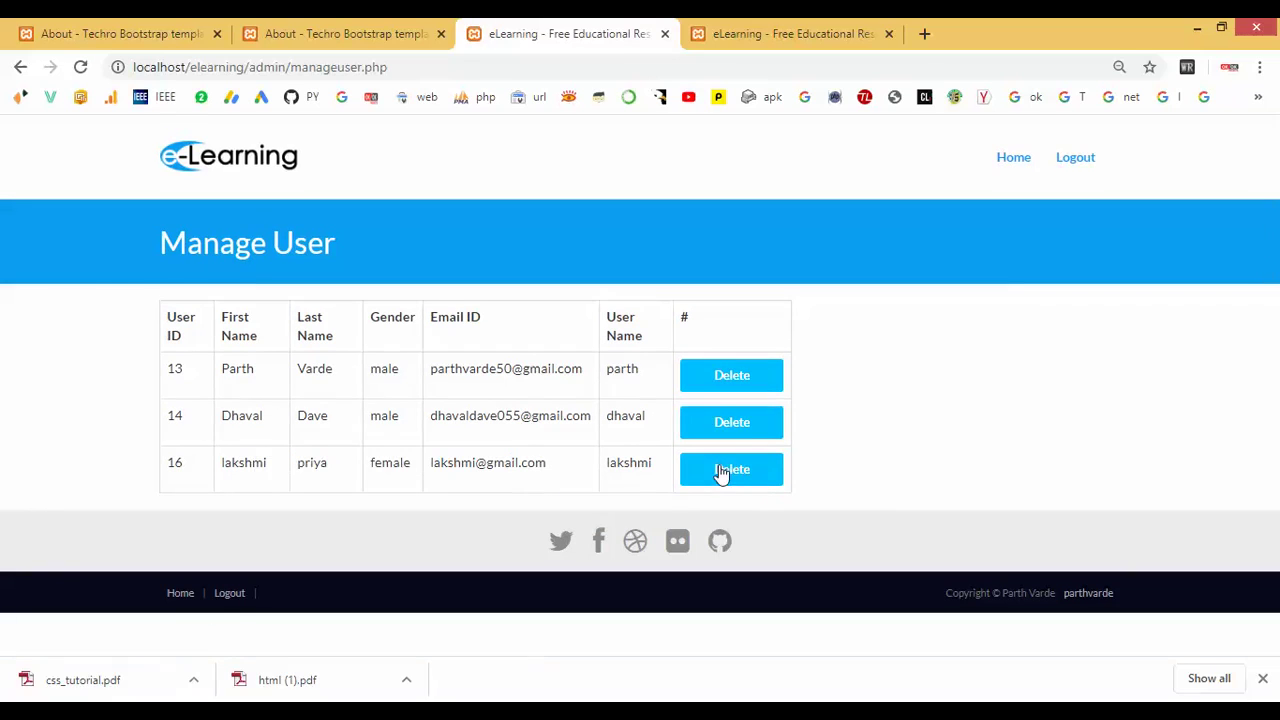
drag(298, 476, 520, 474)
click(1005, 160)
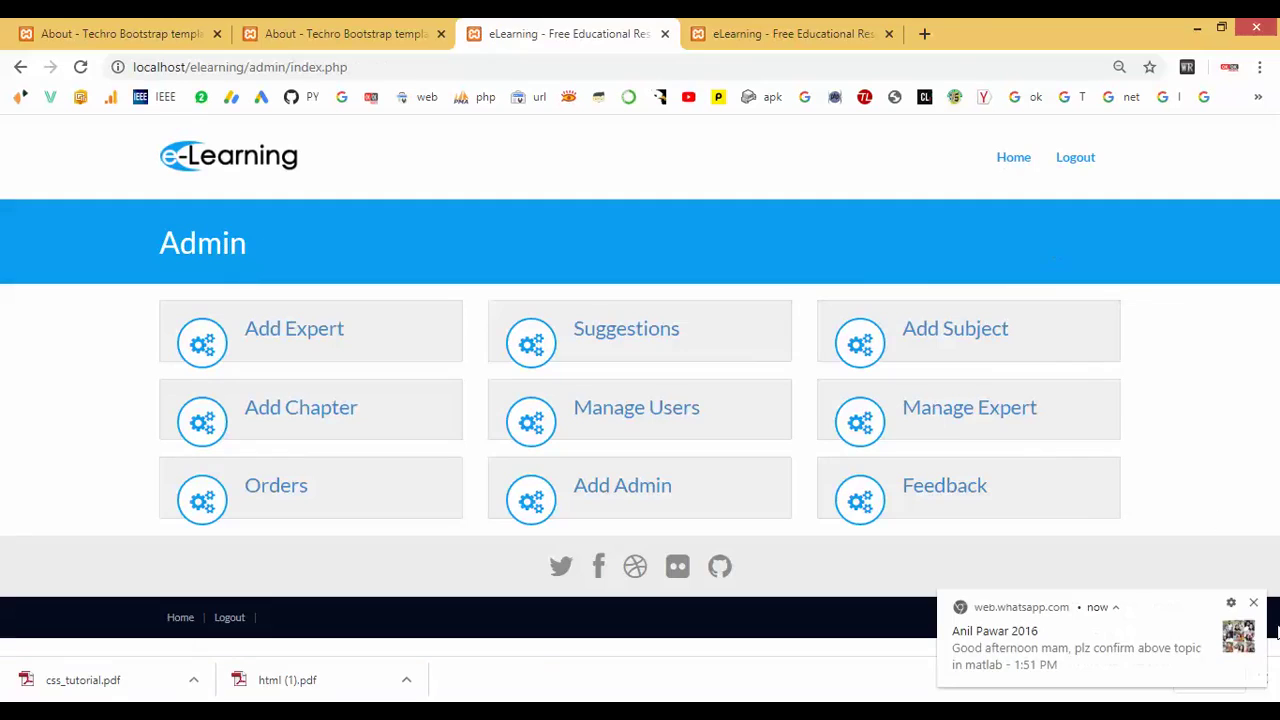
click(1253, 603)
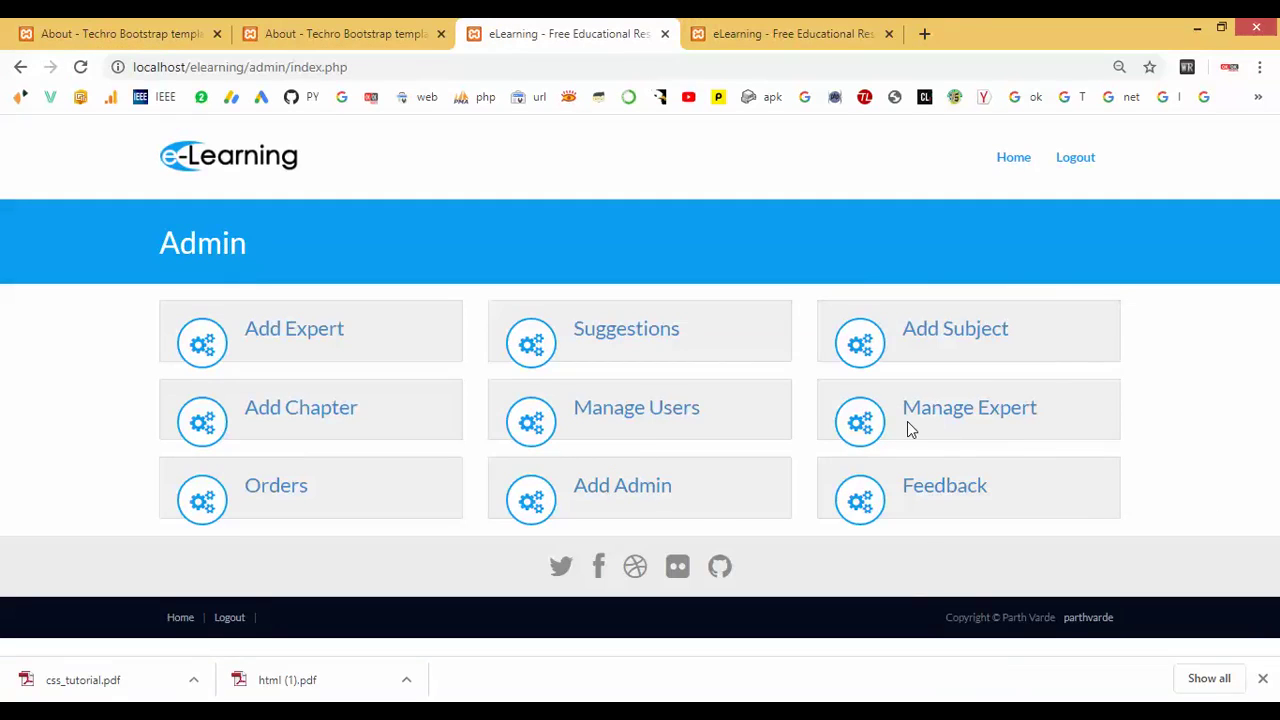
click(937, 414)
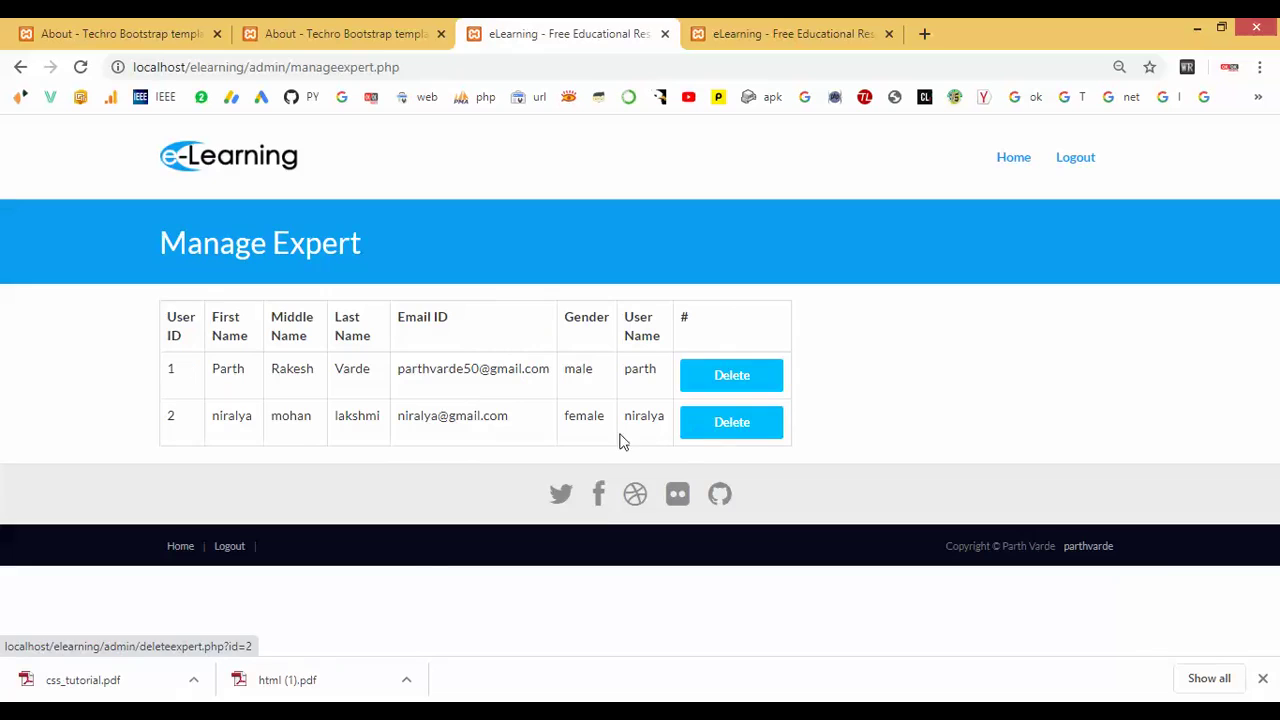
drag(218, 416, 613, 428)
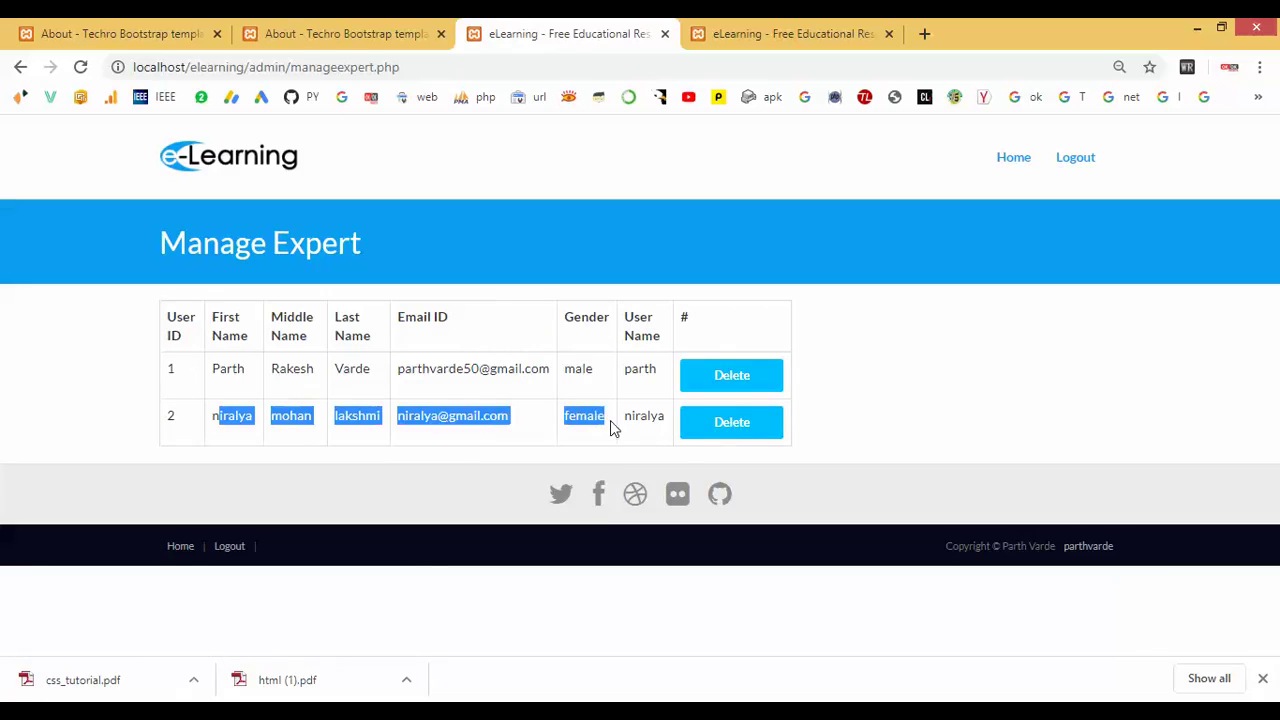
drag(266, 368, 550, 370)
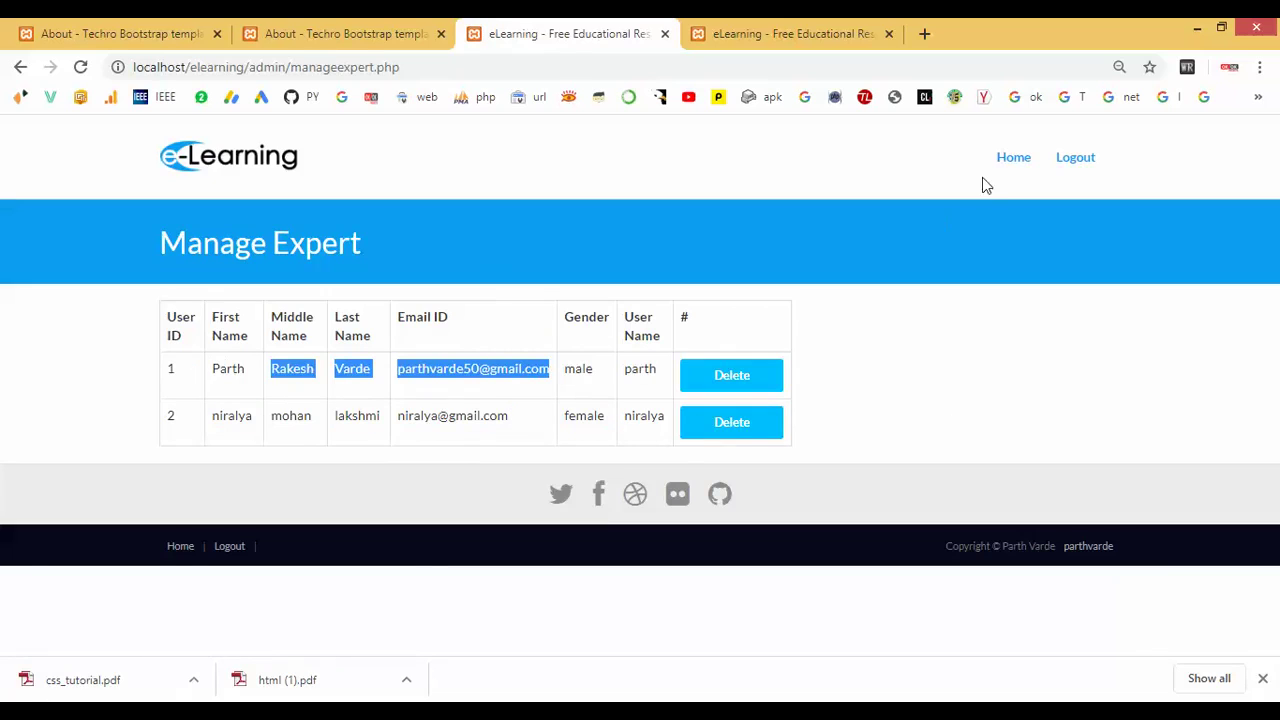
click(1013, 159)
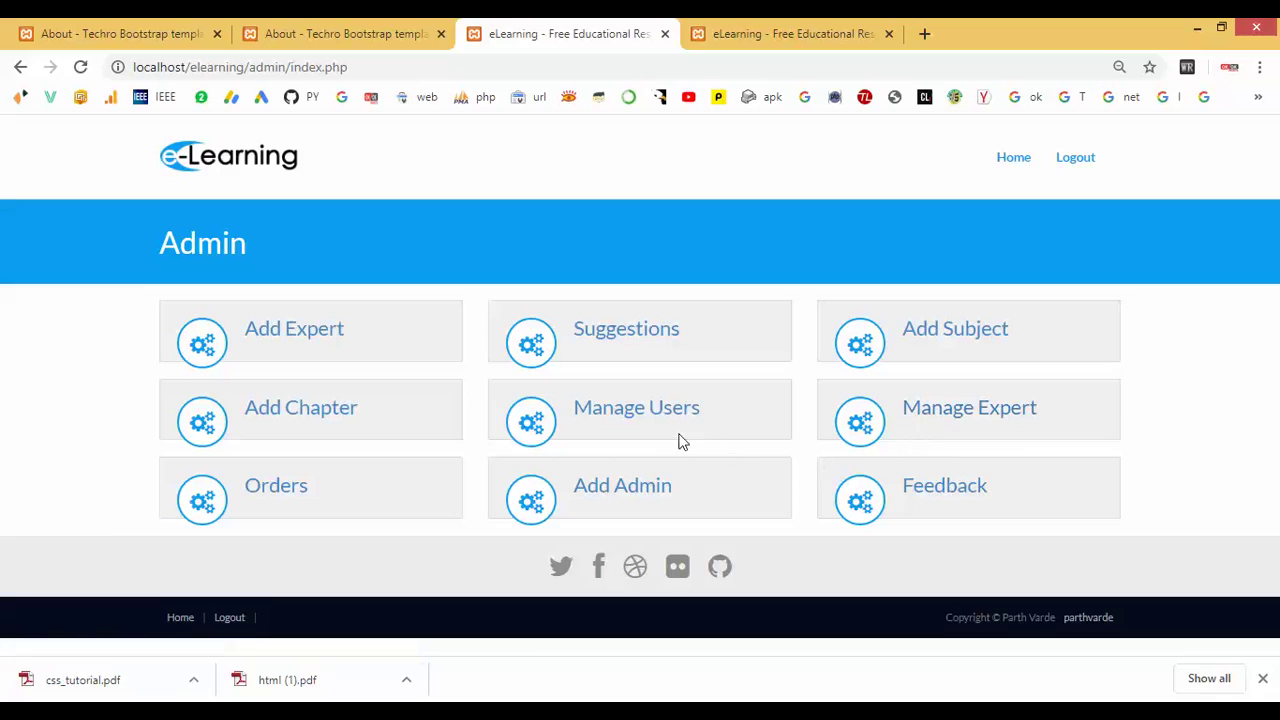
click(266, 494)
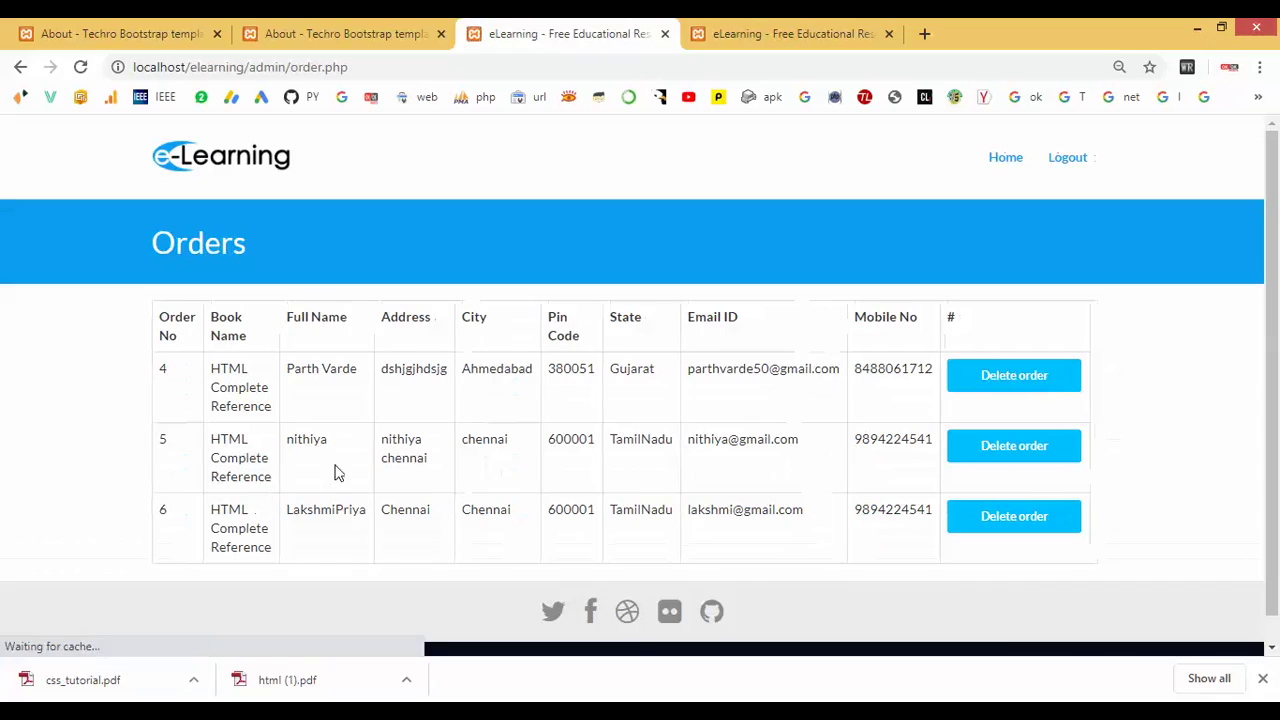
drag(220, 510, 792, 513)
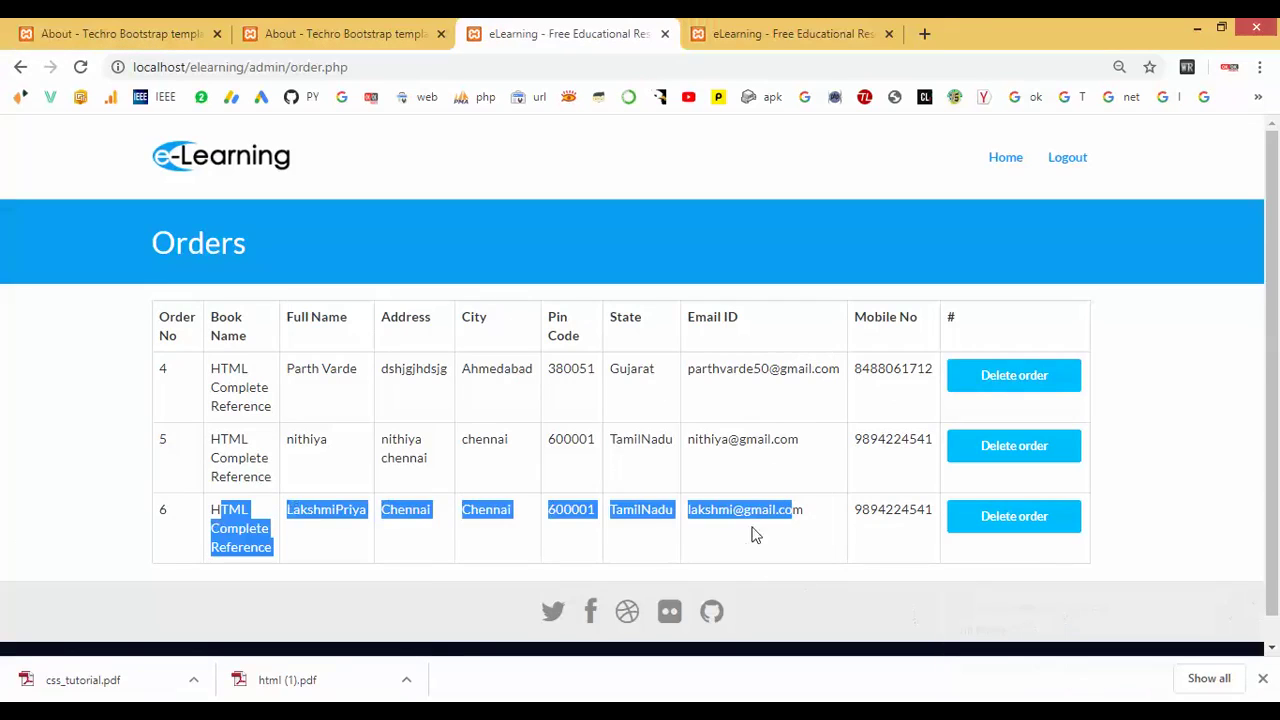
drag(852, 512, 928, 522)
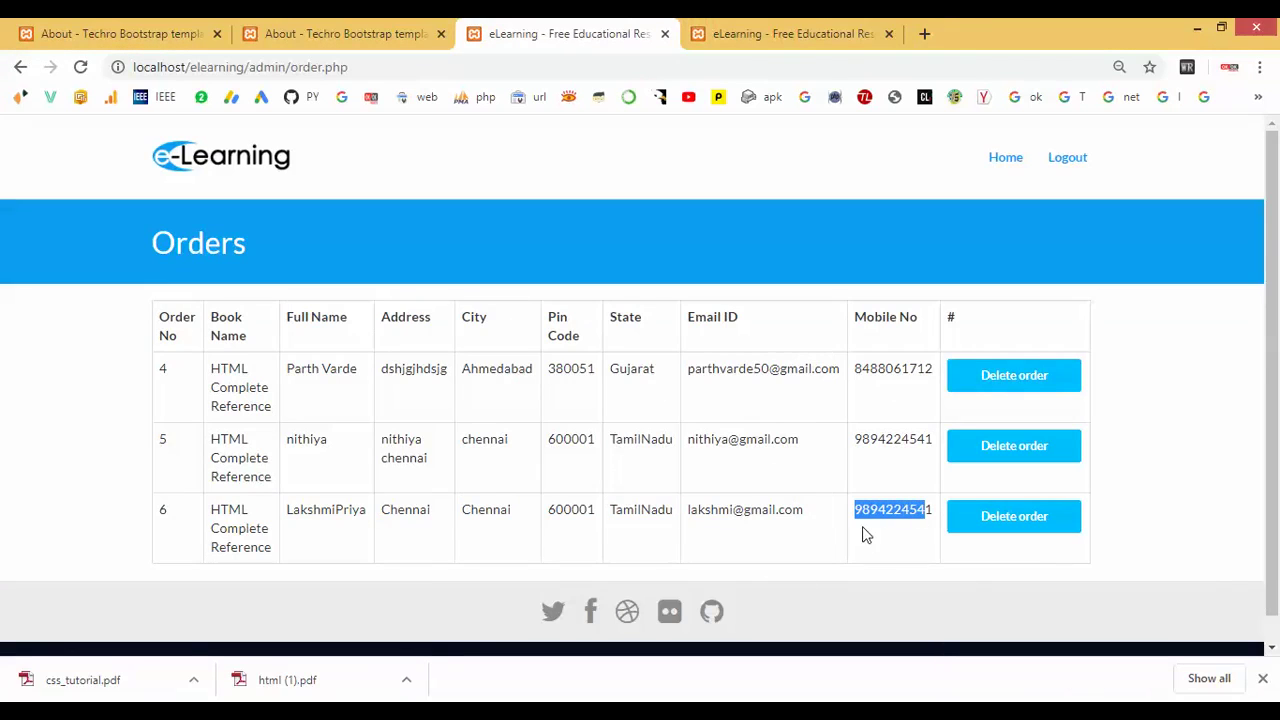
click(993, 163)
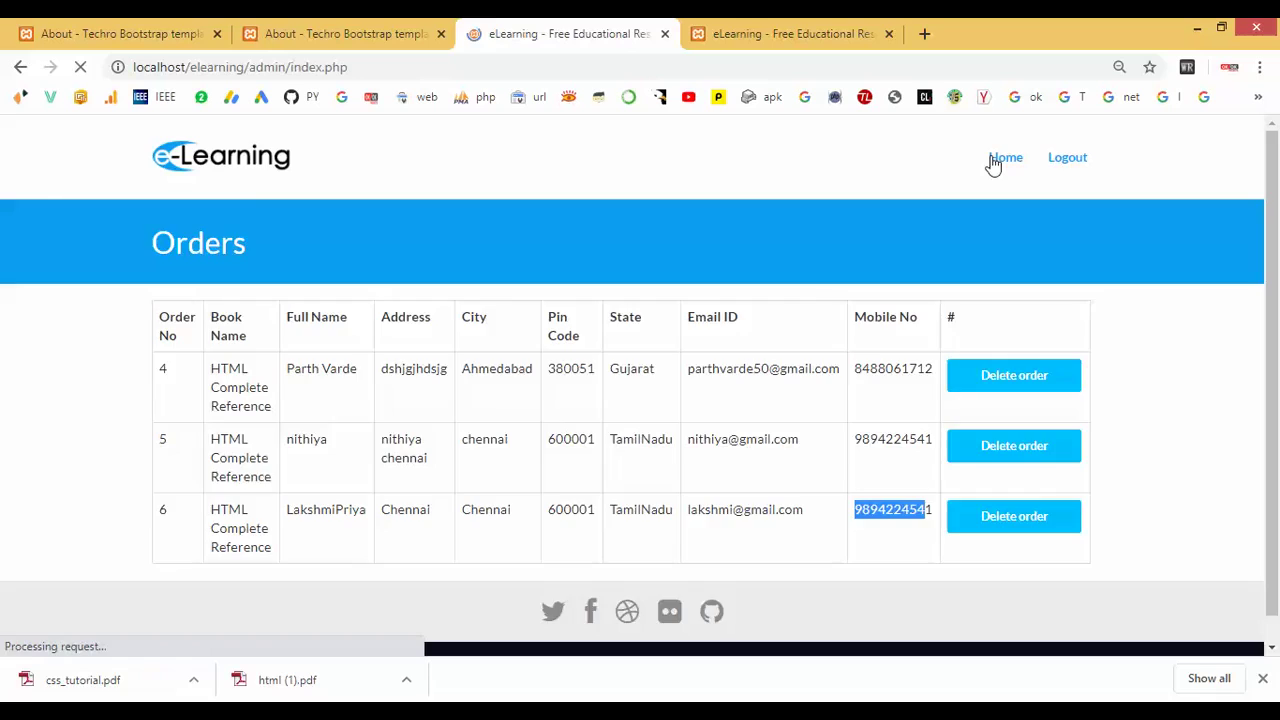
Try registering an admin named 'root' with a password, then log out of the admin panel.
click(609, 488)
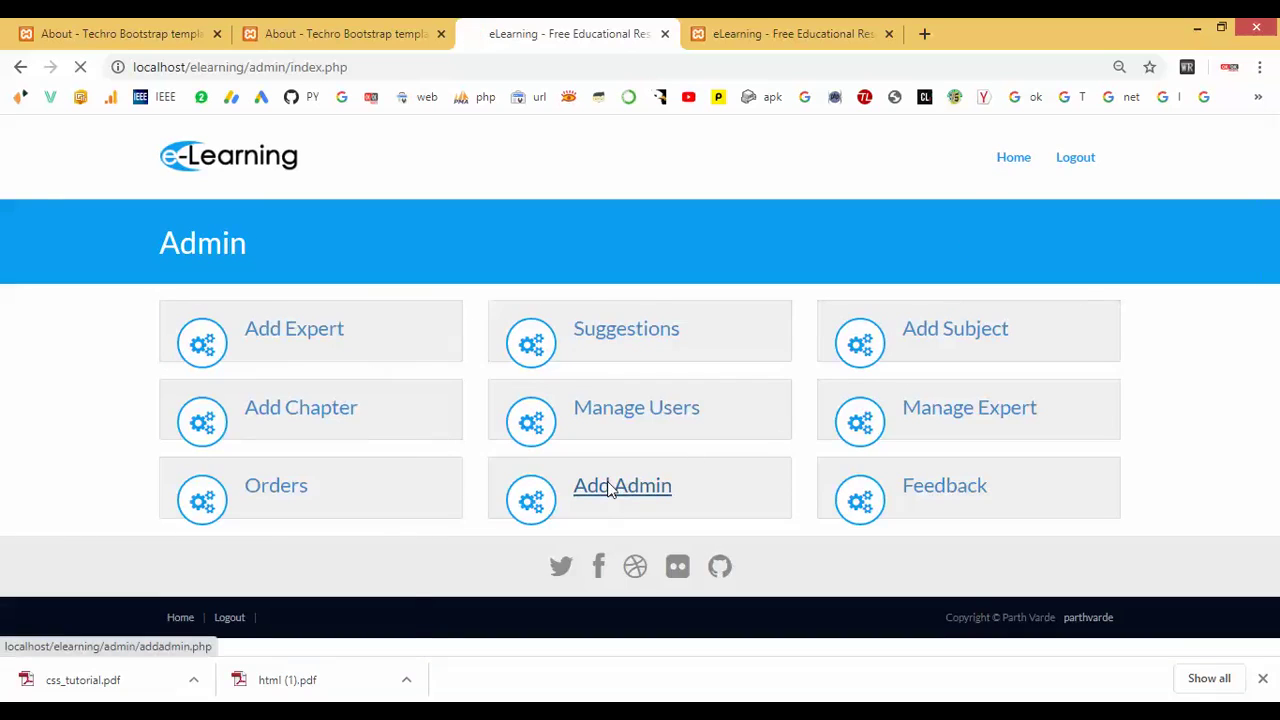
click(678, 306)
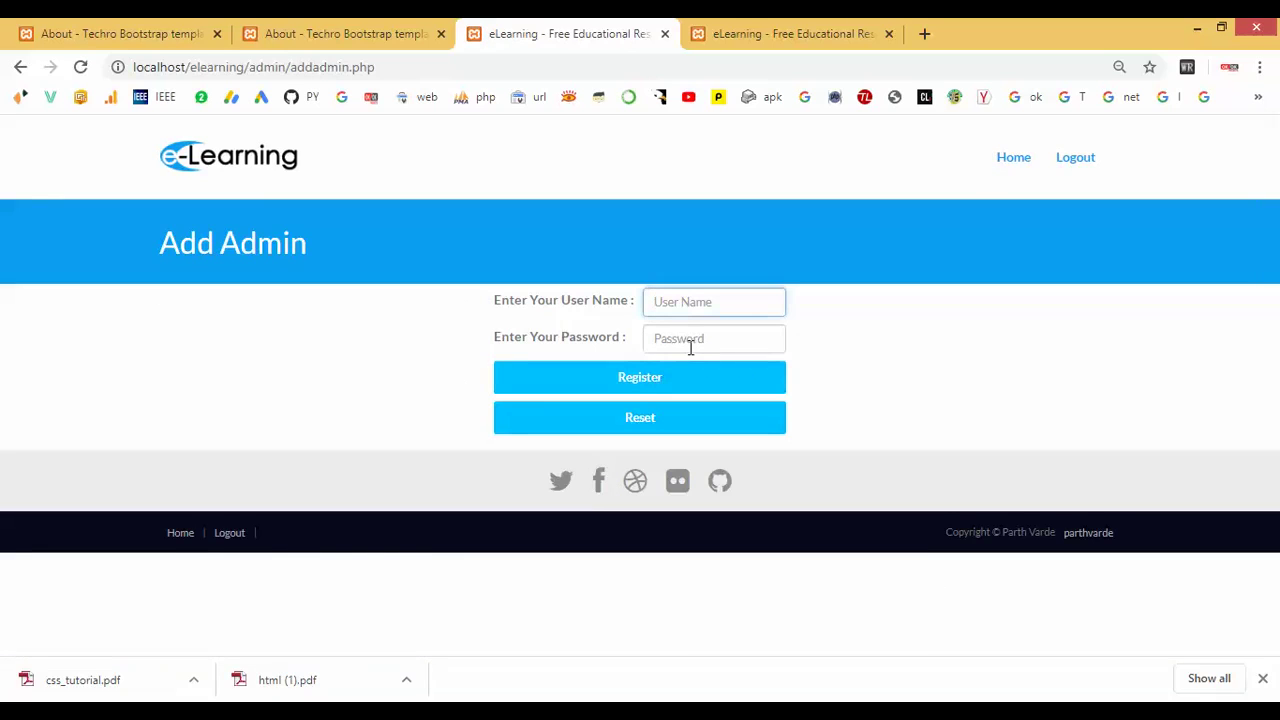
text(root)
click(691, 348)
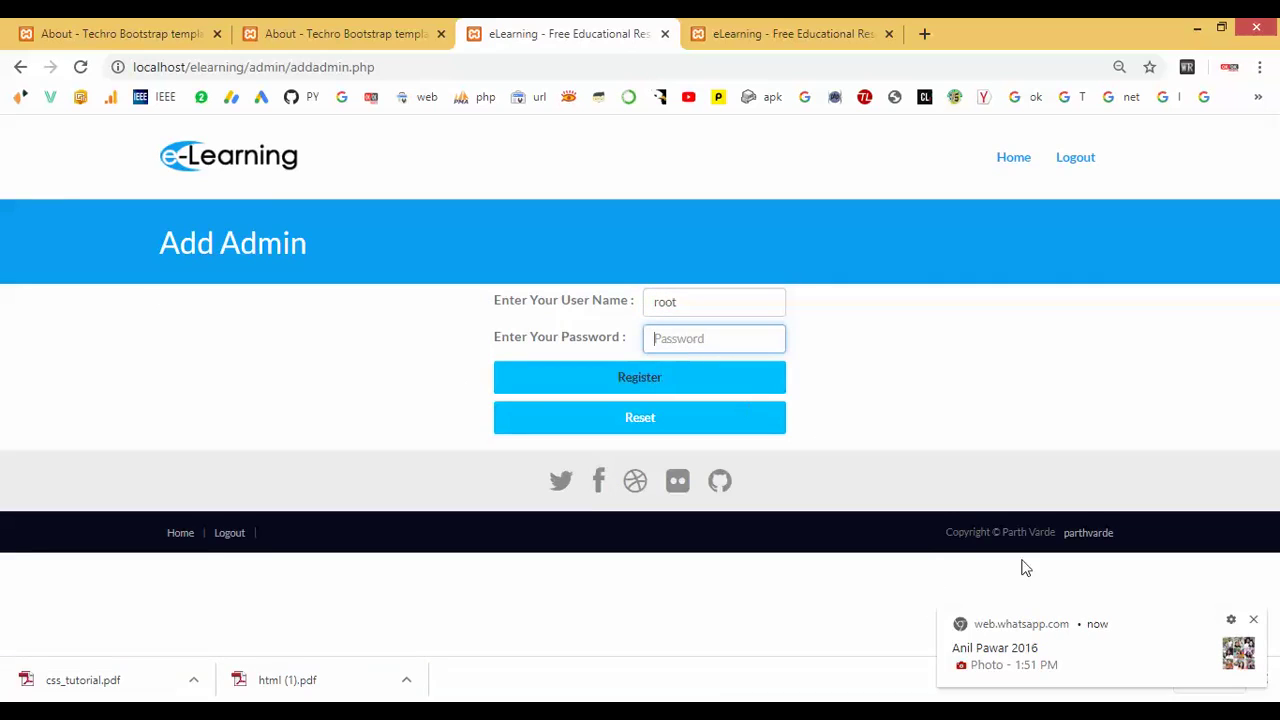
click(1253, 619)
text(root)
click(656, 377)
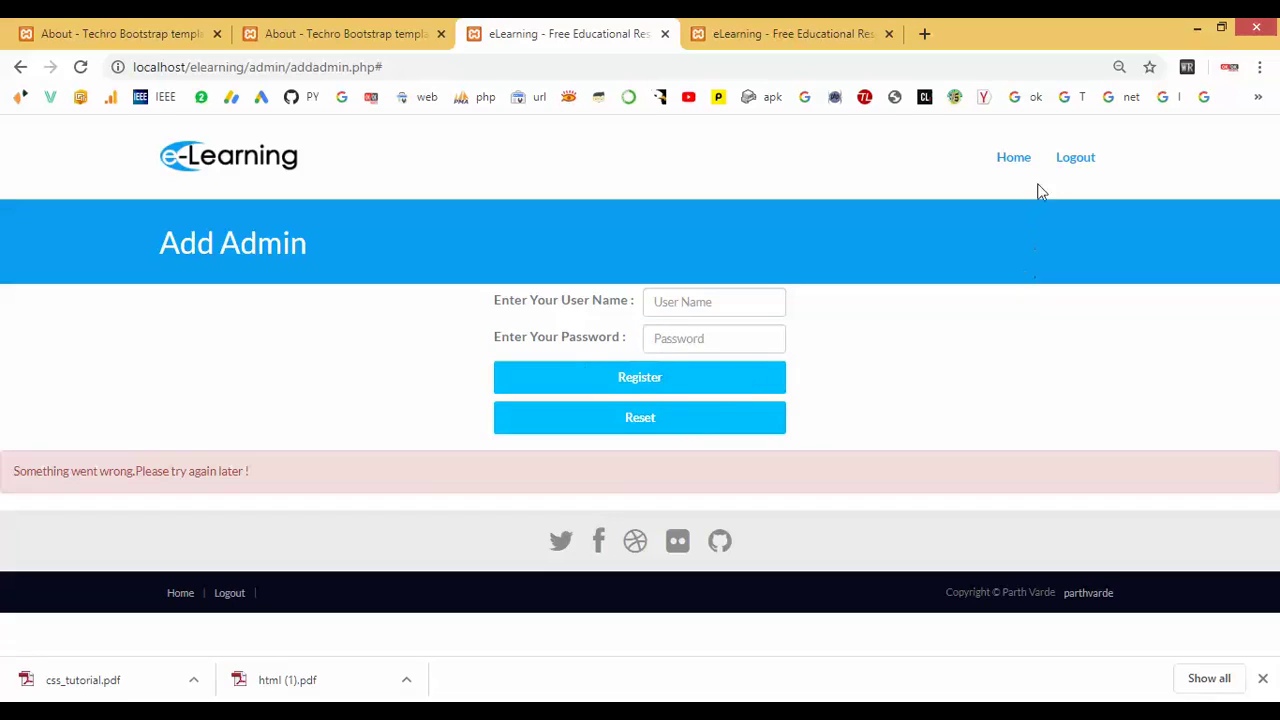
click(1072, 158)
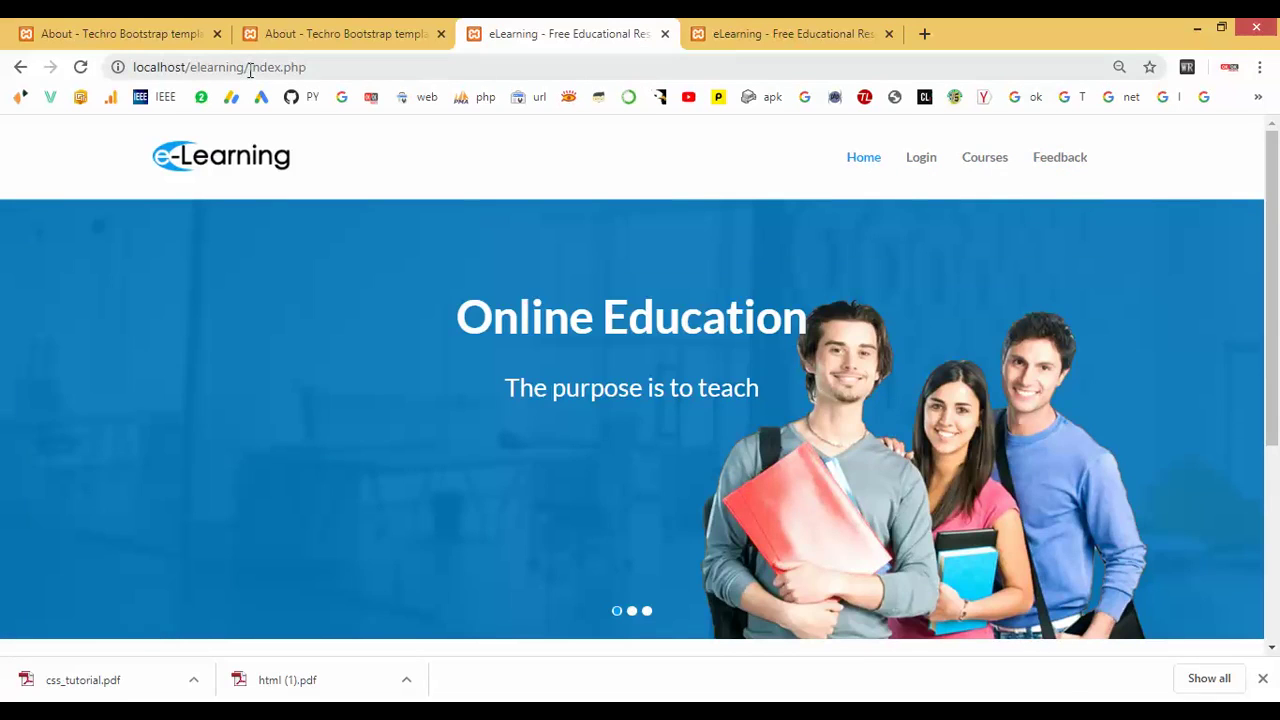
Reopen localhost/elearning/admin/index.php, review the feedback entry, then switch to the expert panel tab.
drag(250, 70, 367, 70)
text(ad)
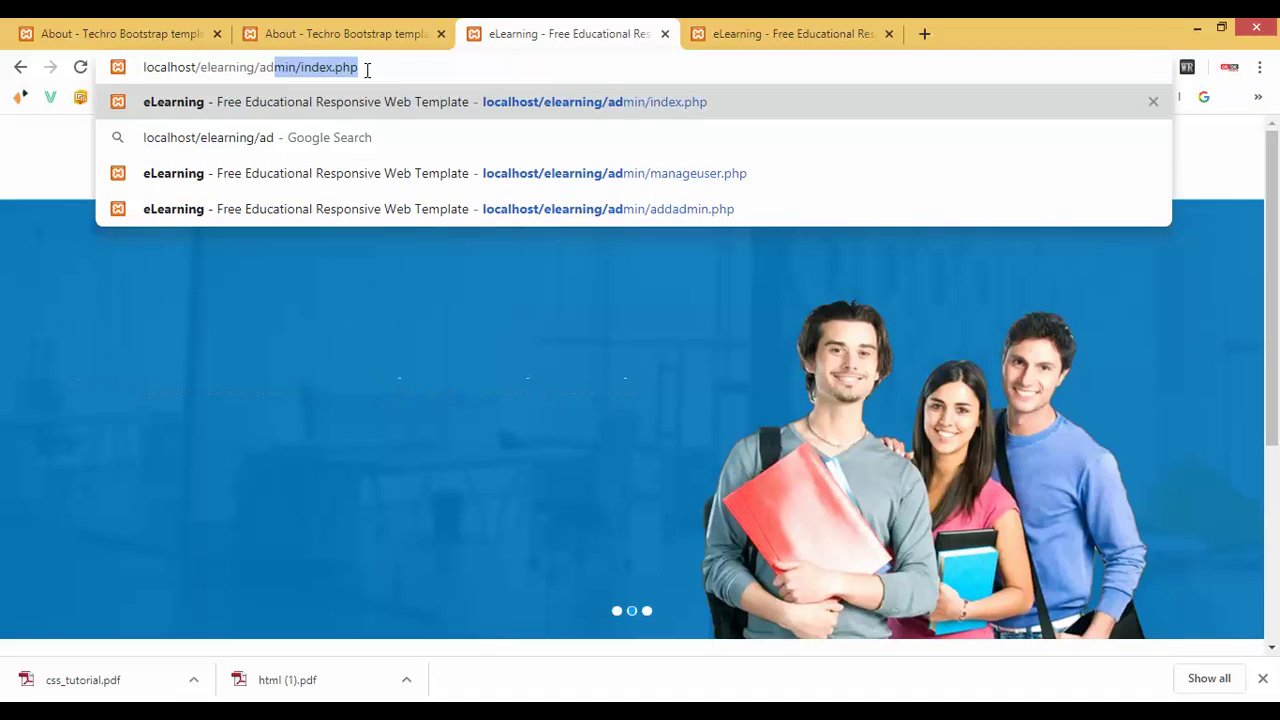
key(Return)
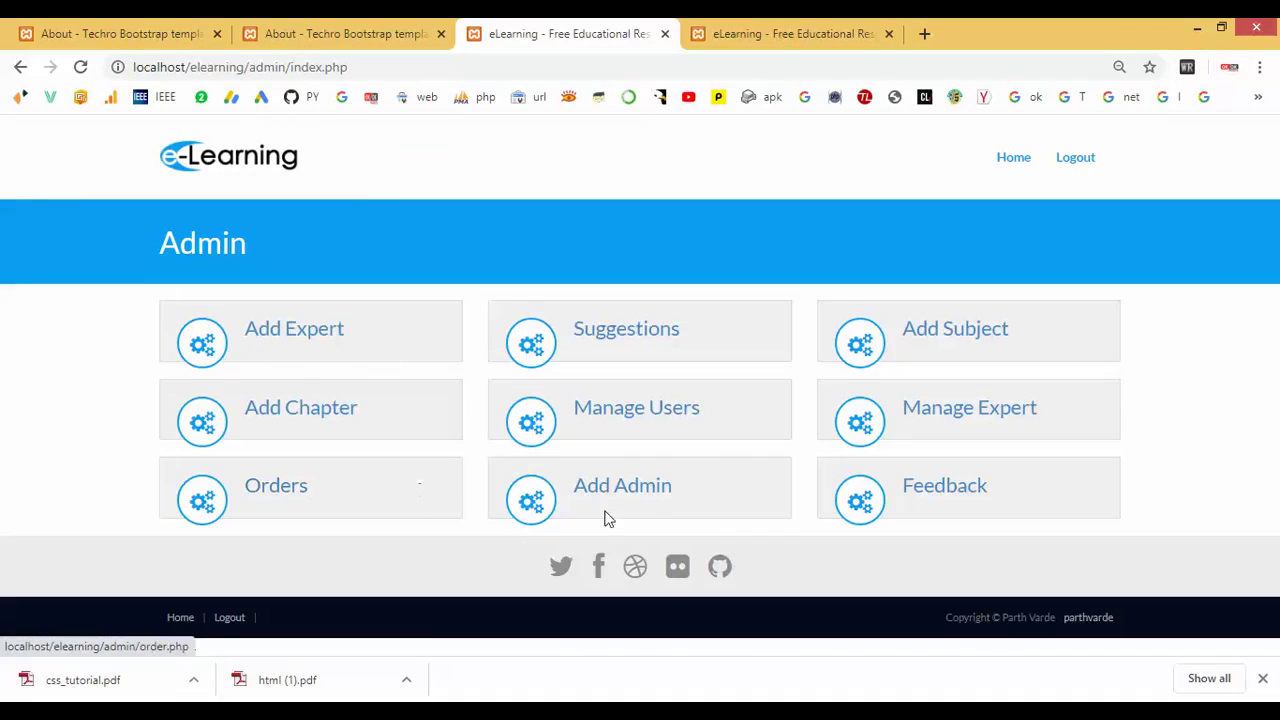
click(950, 497)
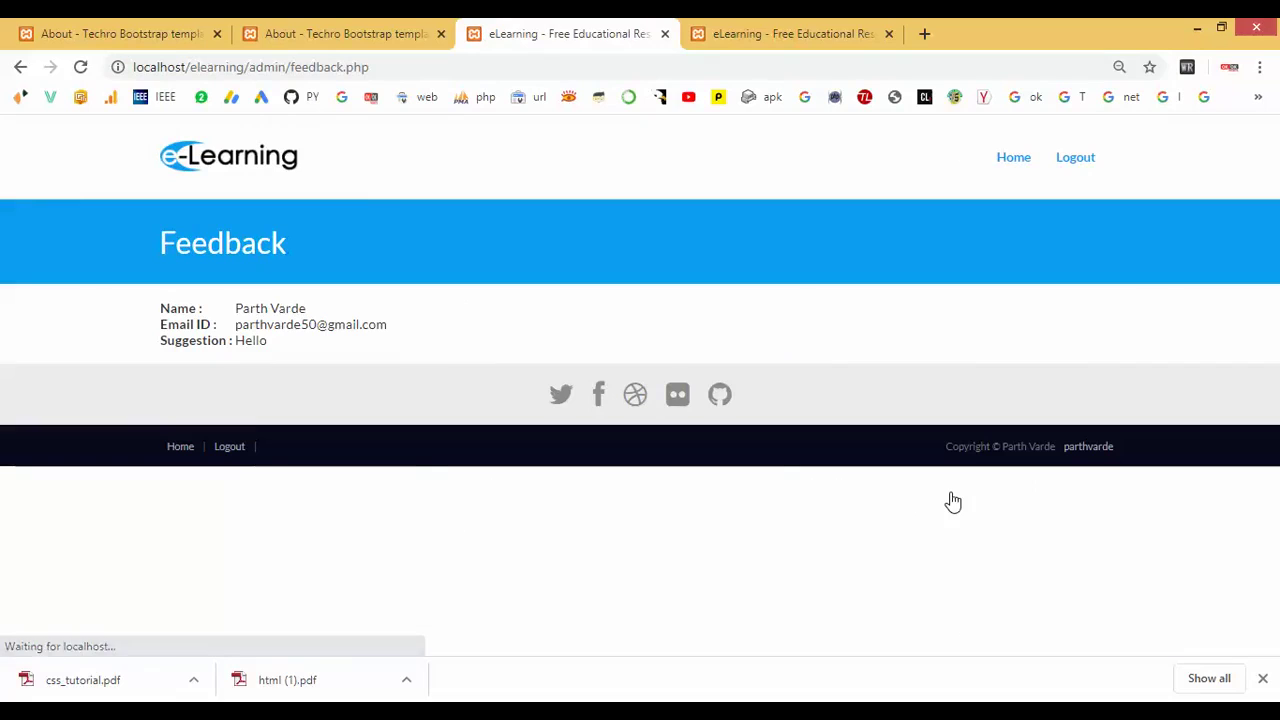
drag(163, 305, 286, 343)
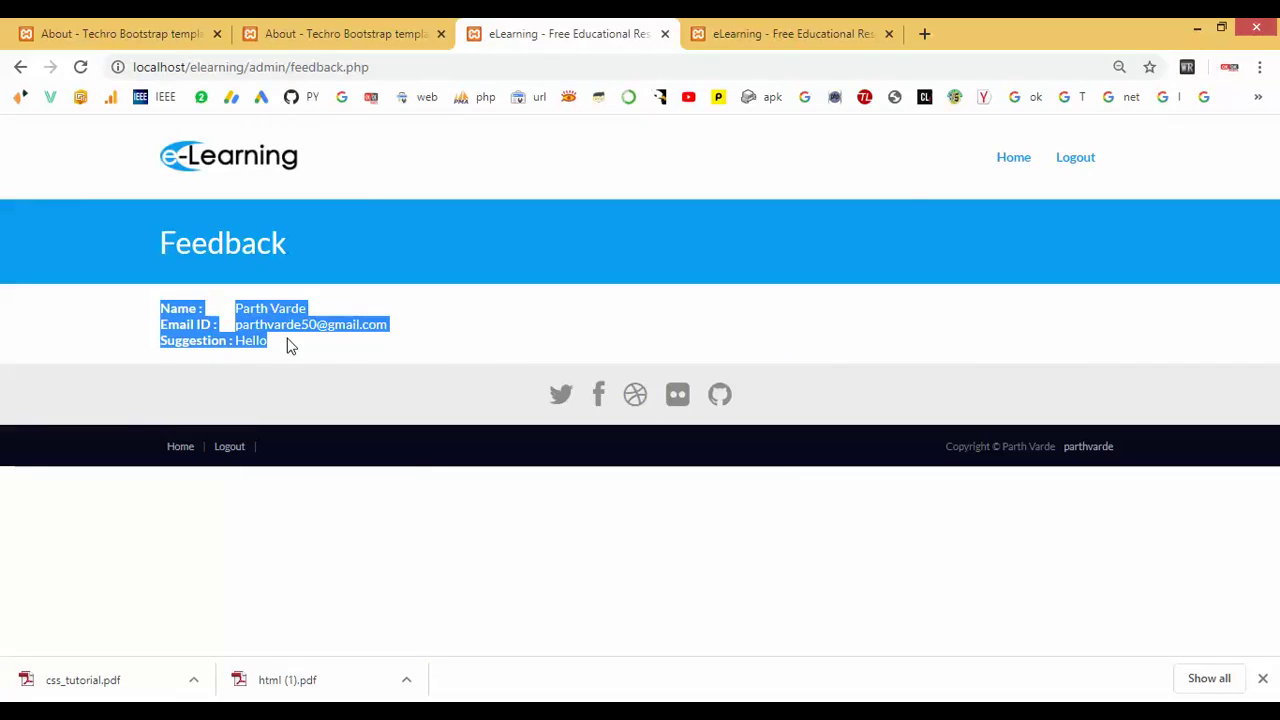
click(1006, 166)
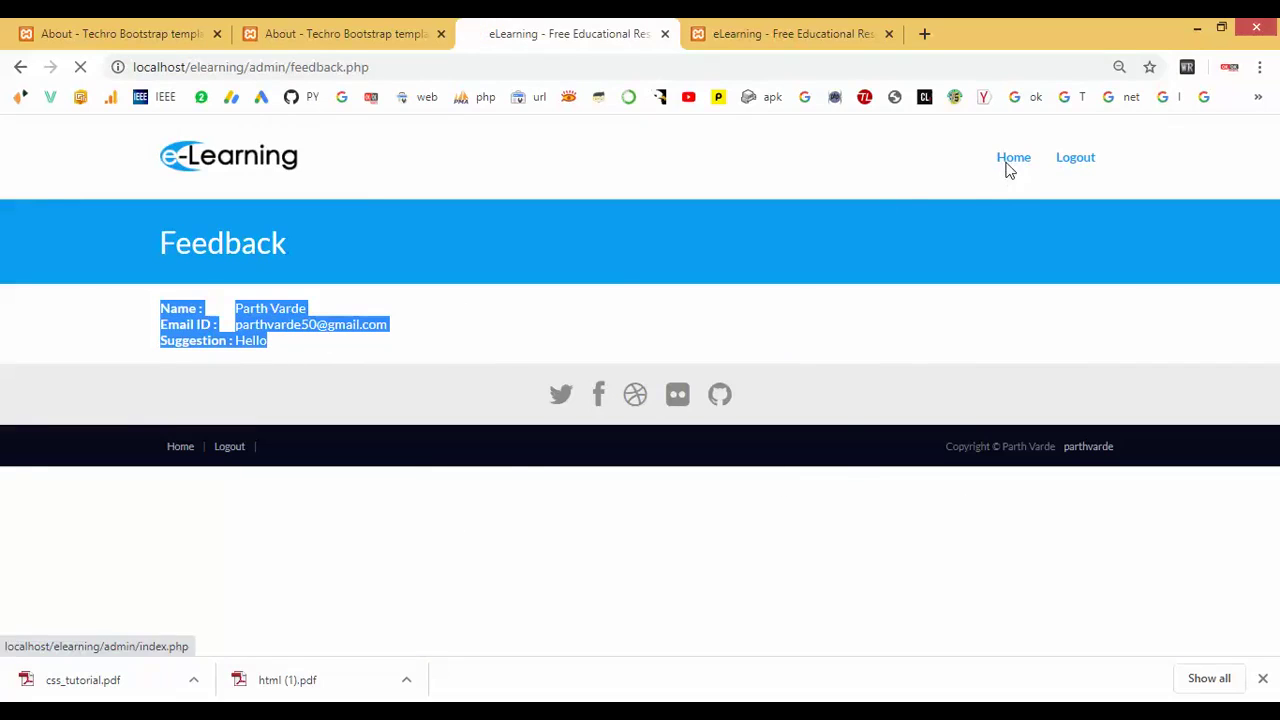
click(760, 32)
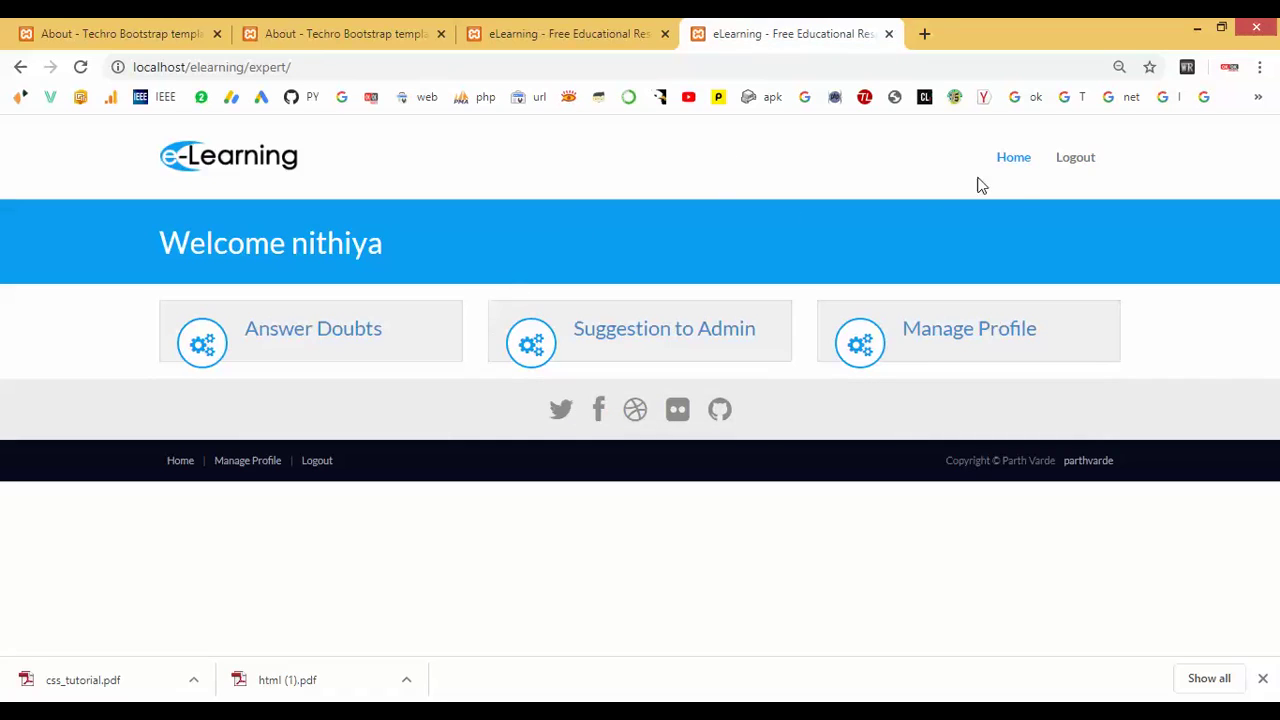
Log out of the expert account and reopen localhost/elearning/expert/index.php.
click(1089, 163)
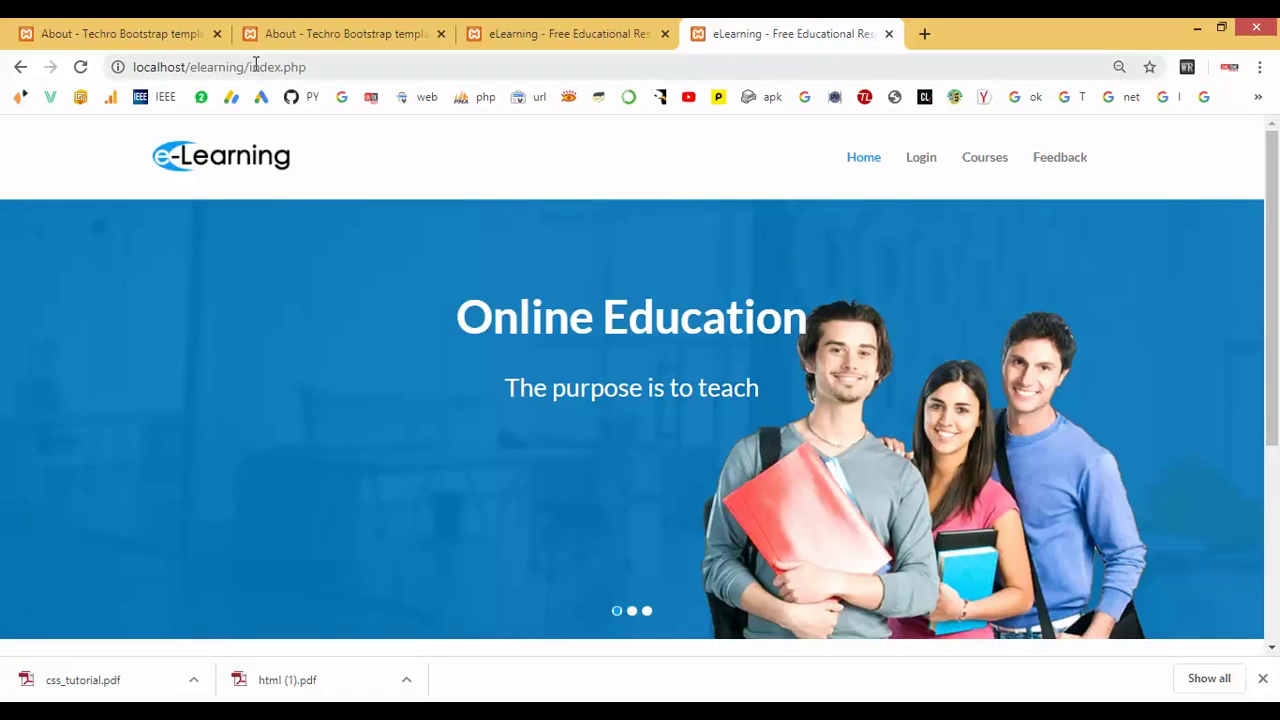
drag(250, 66, 366, 66)
text(ex)
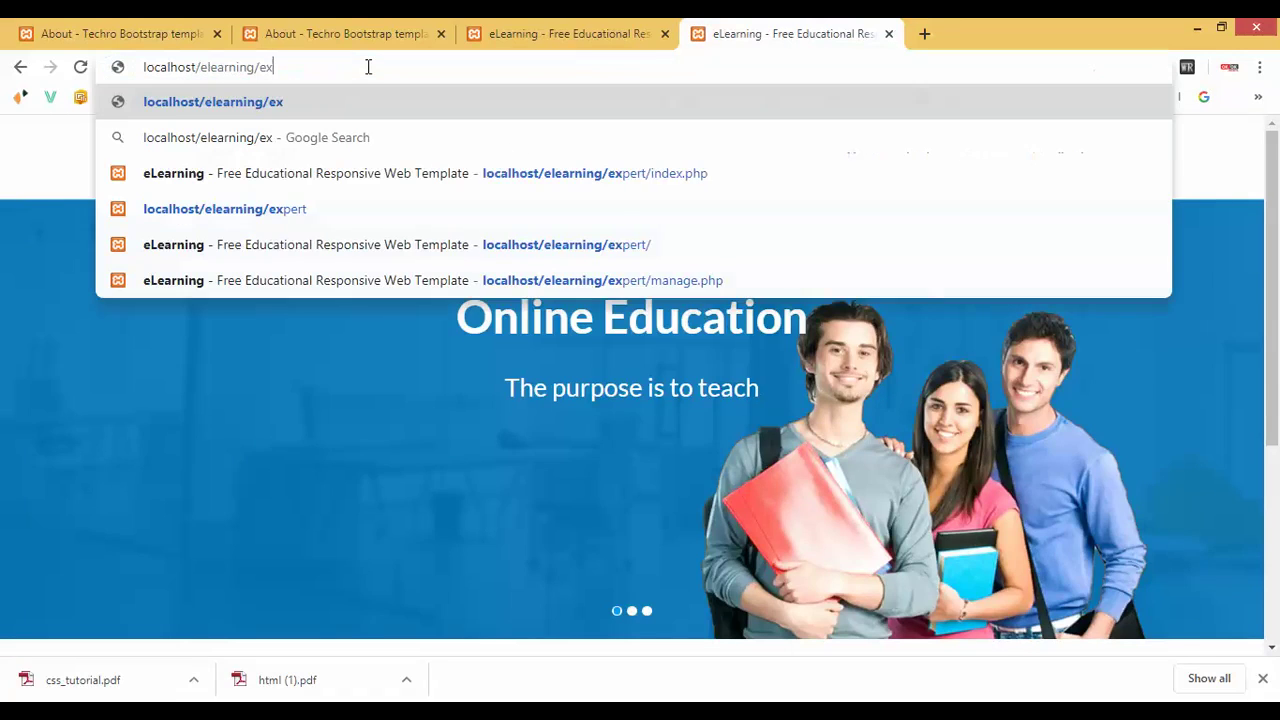
text(pet)
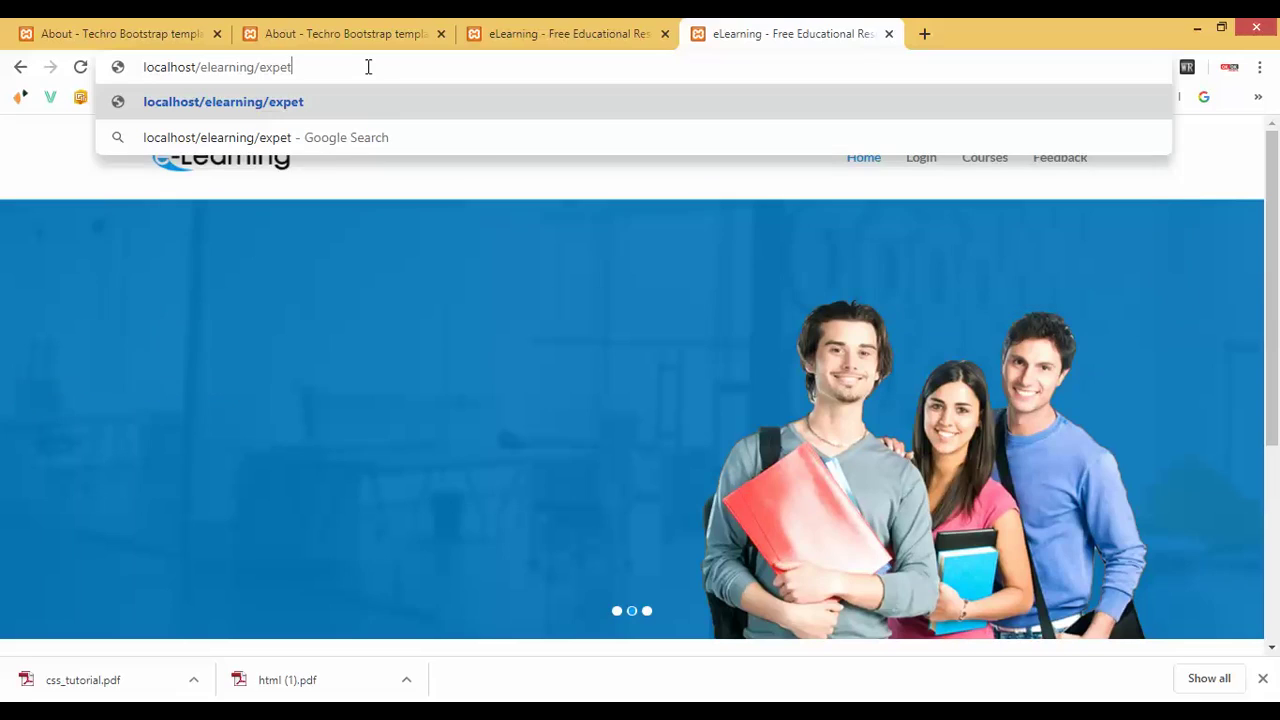
key(BackSpace)
text(rt)
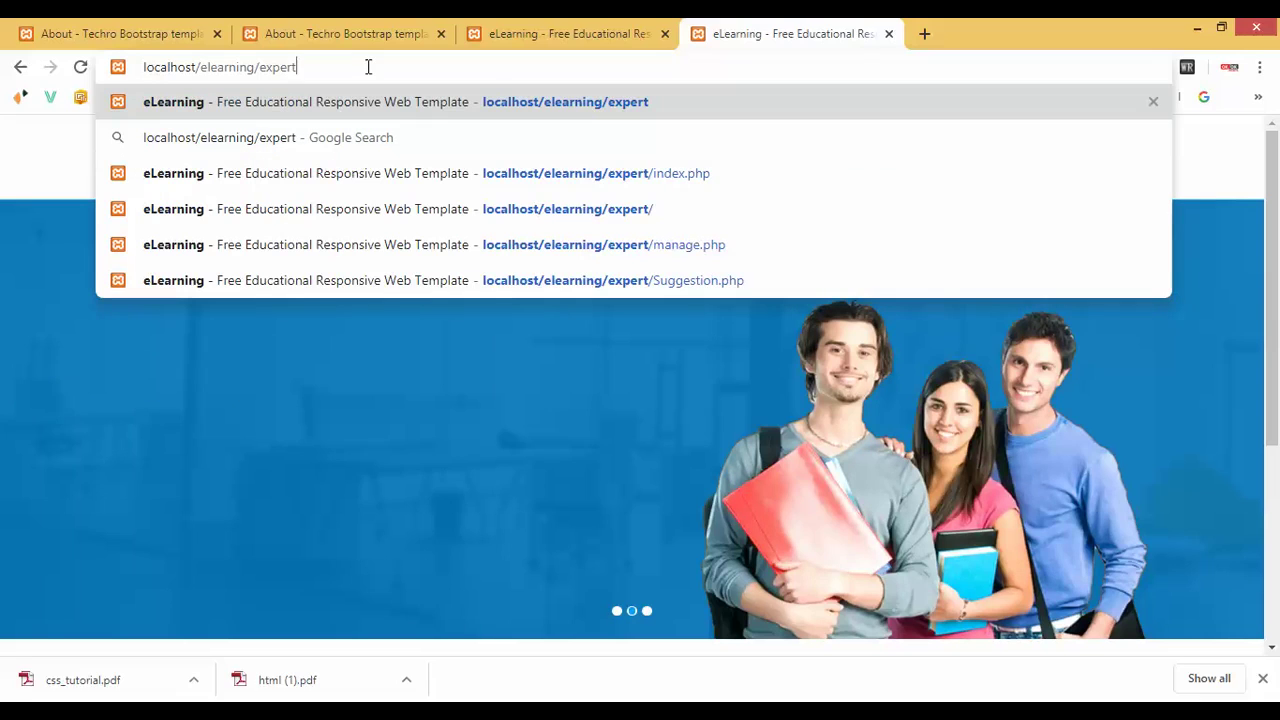
text(nde)
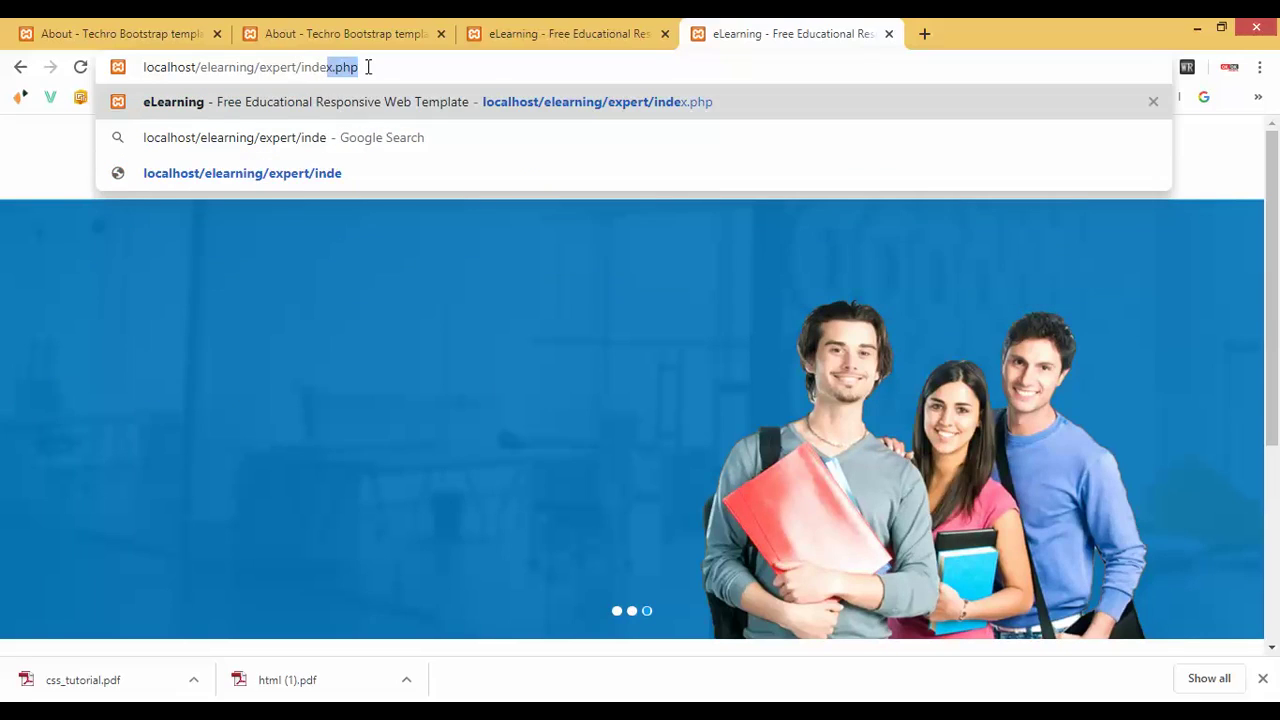
key(Return)
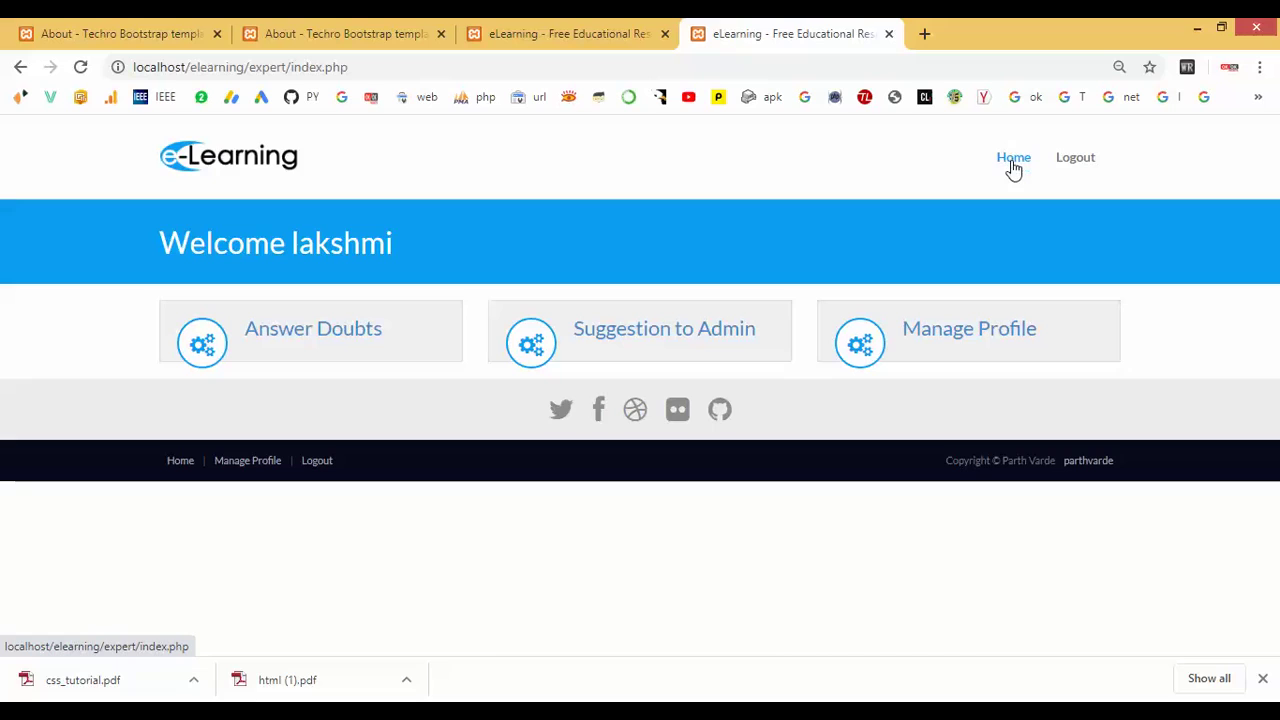
Log out of the e-book, student, admin and expert sessions in each browser tab.
click(149, 34)
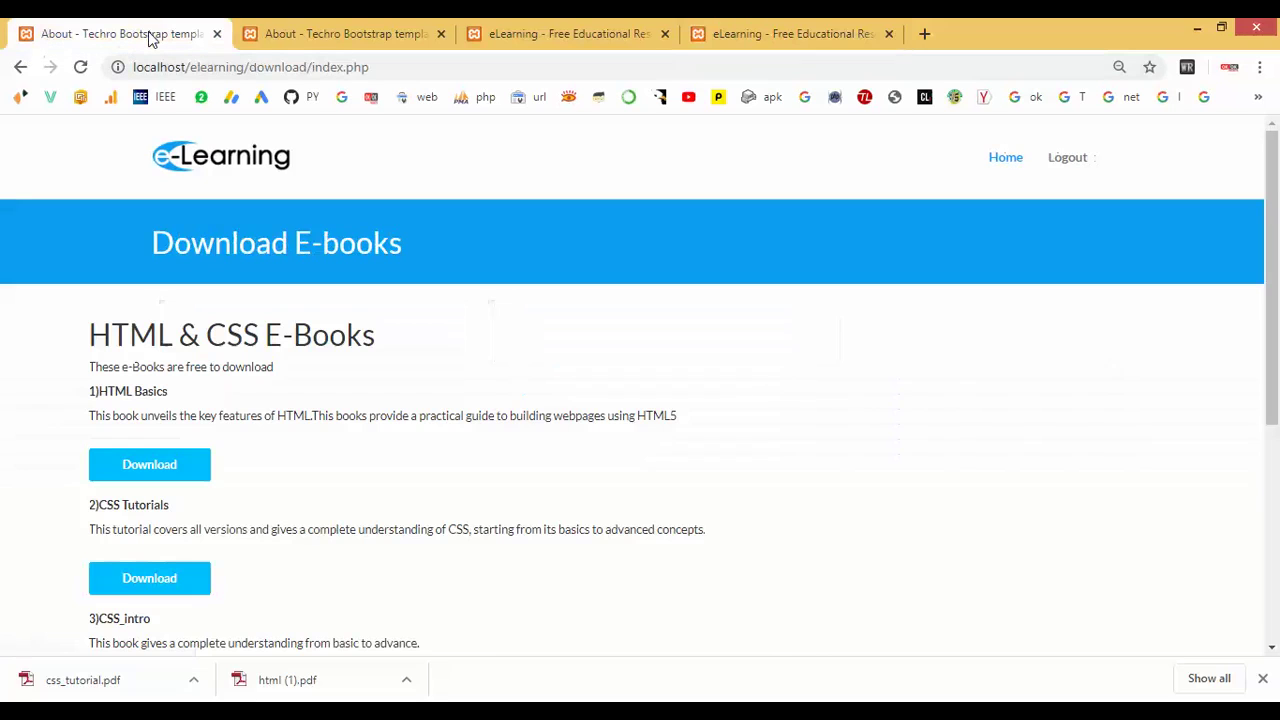
click(1081, 162)
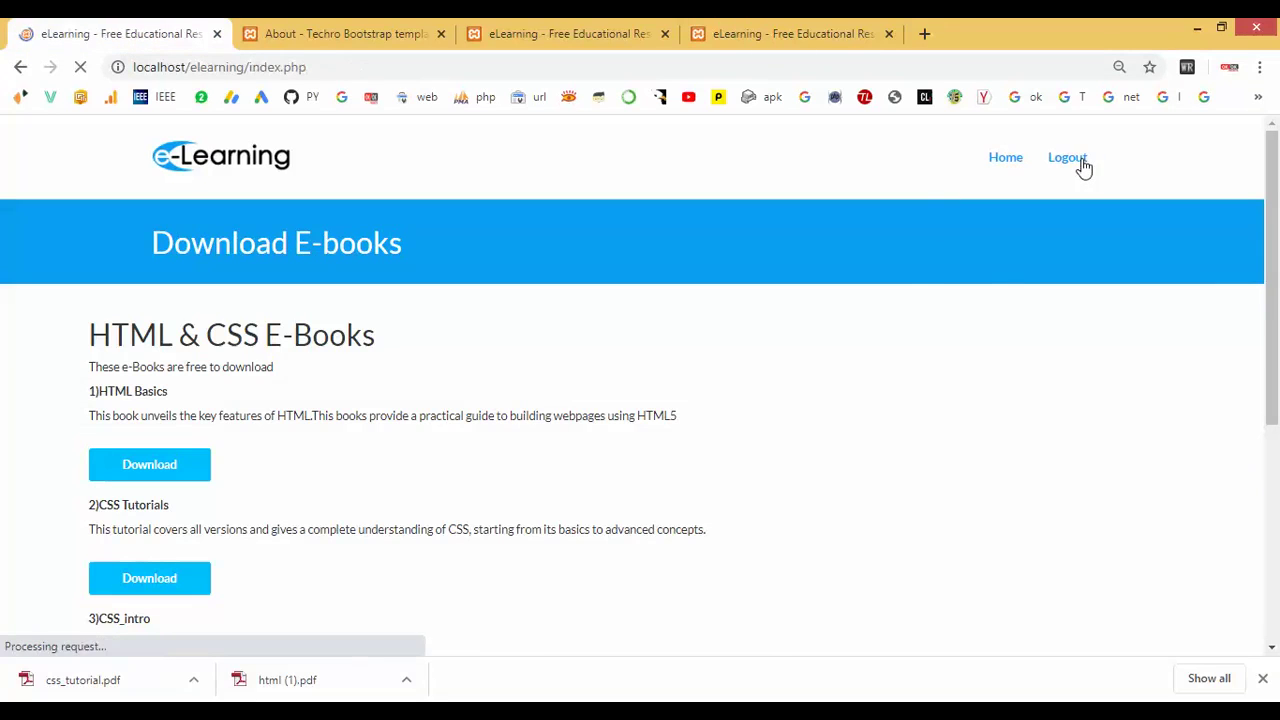
click(363, 36)
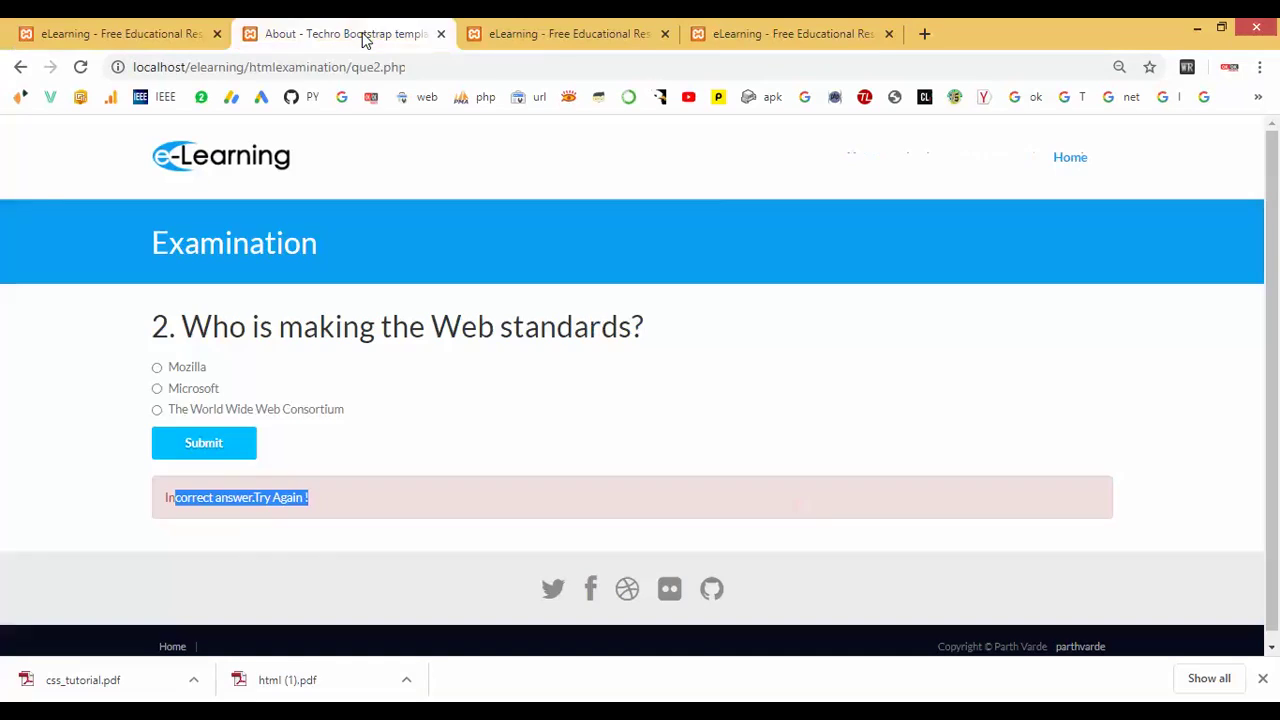
click(1083, 172)
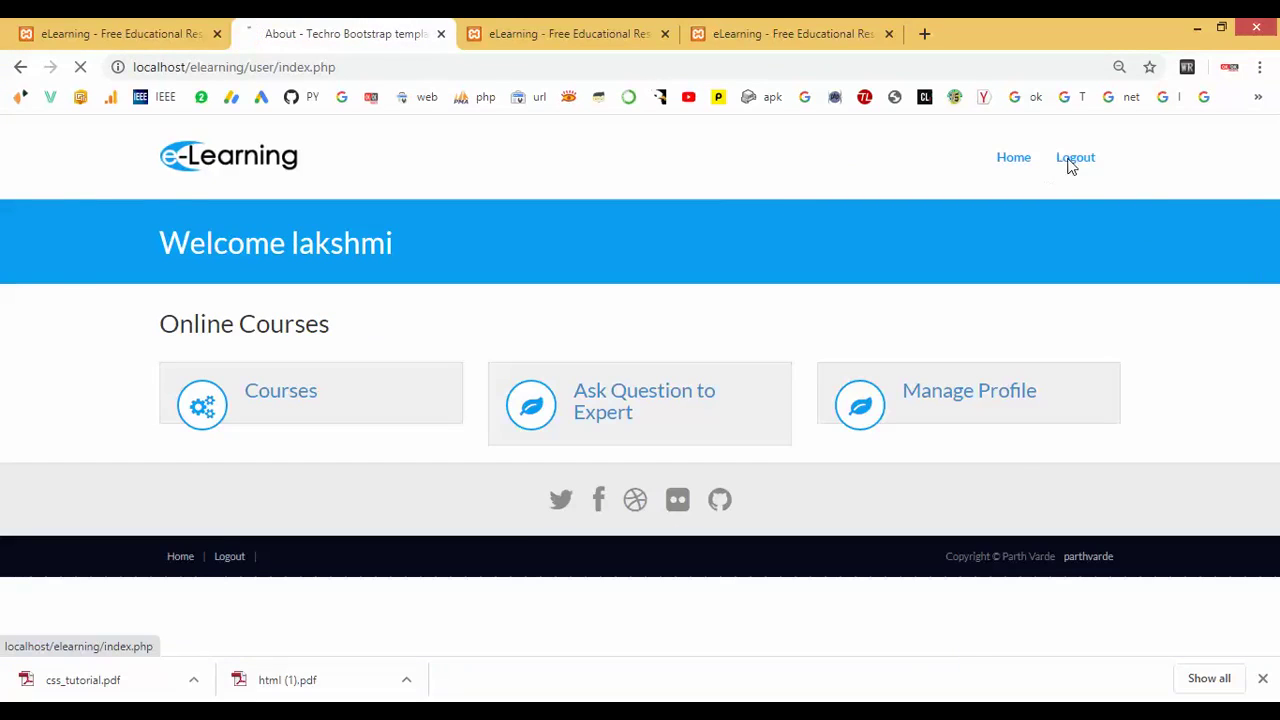
click(1070, 167)
click(535, 36)
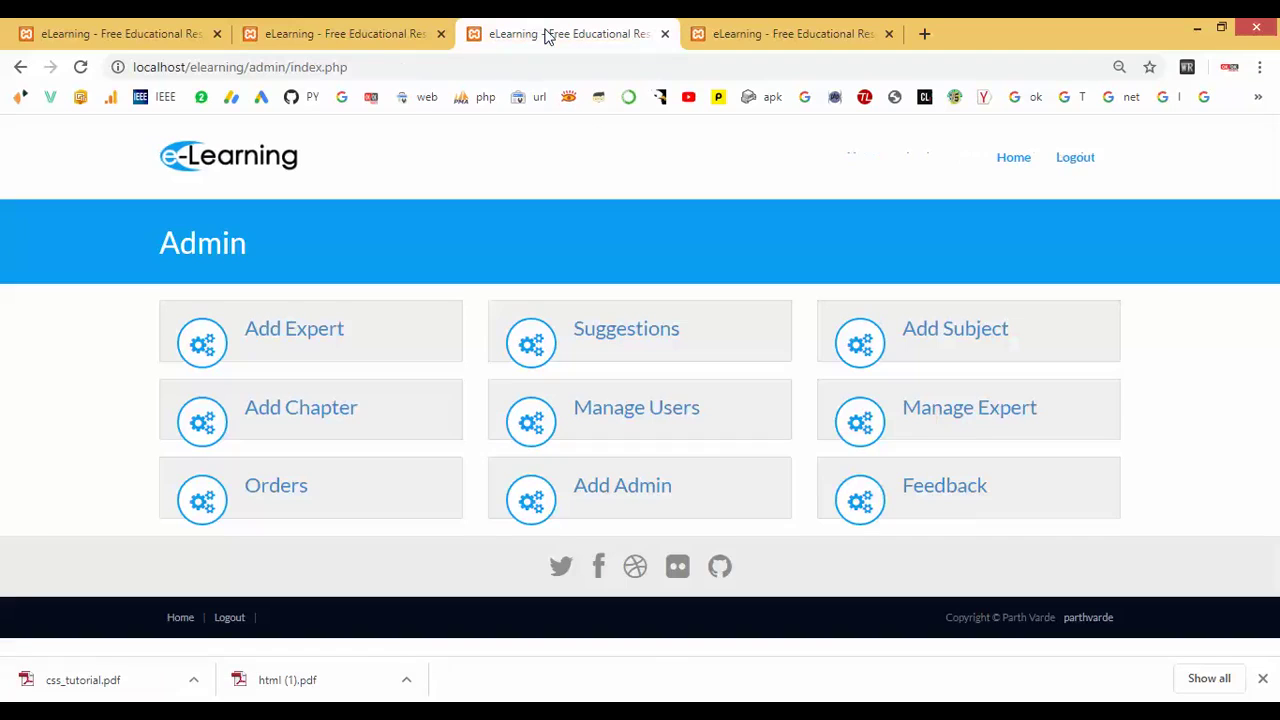
click(1066, 158)
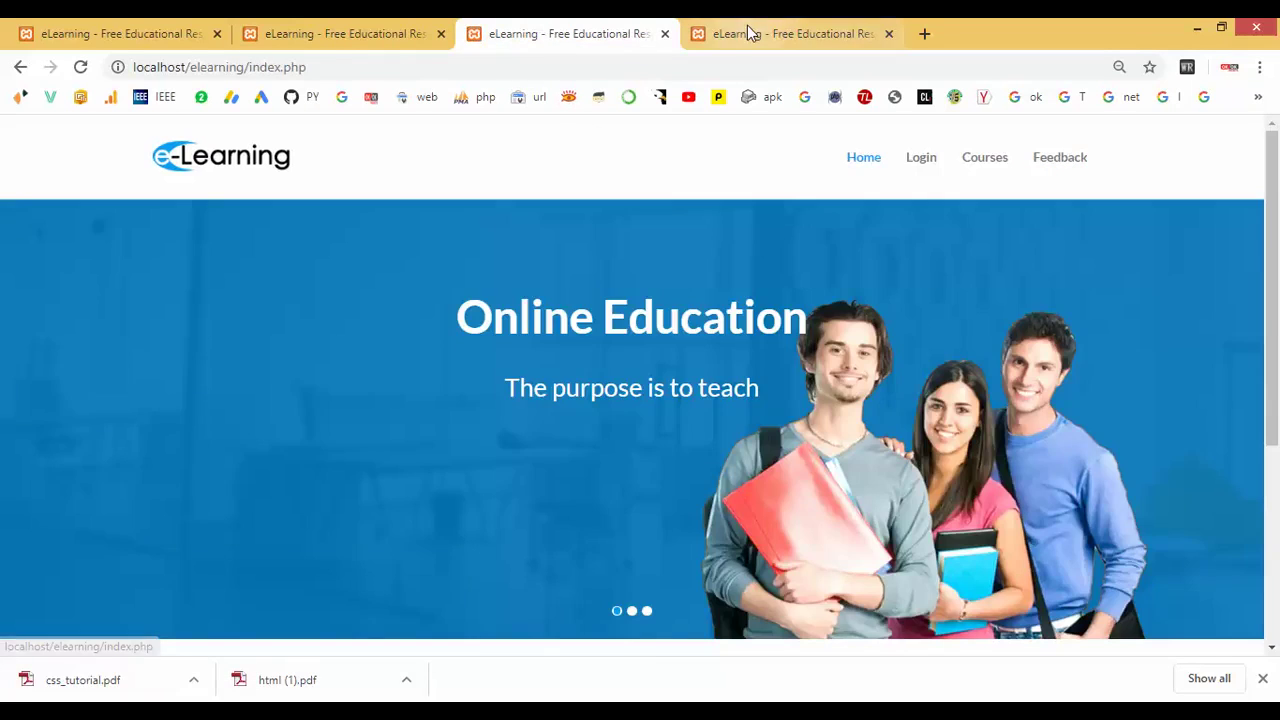
click(748, 30)
click(1072, 166)
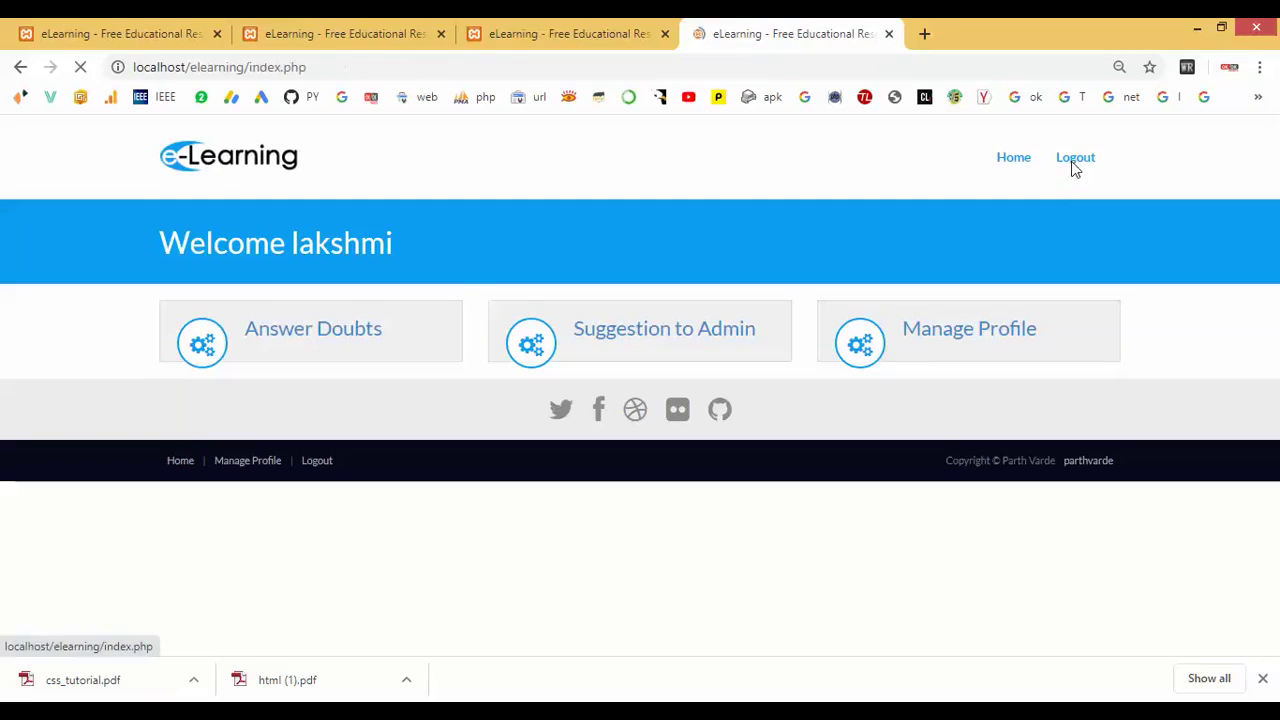
Reload expert/index.php in the last tab to bring back the expert welcome dashboard.
drag(250, 67, 376, 67)
text(ex)
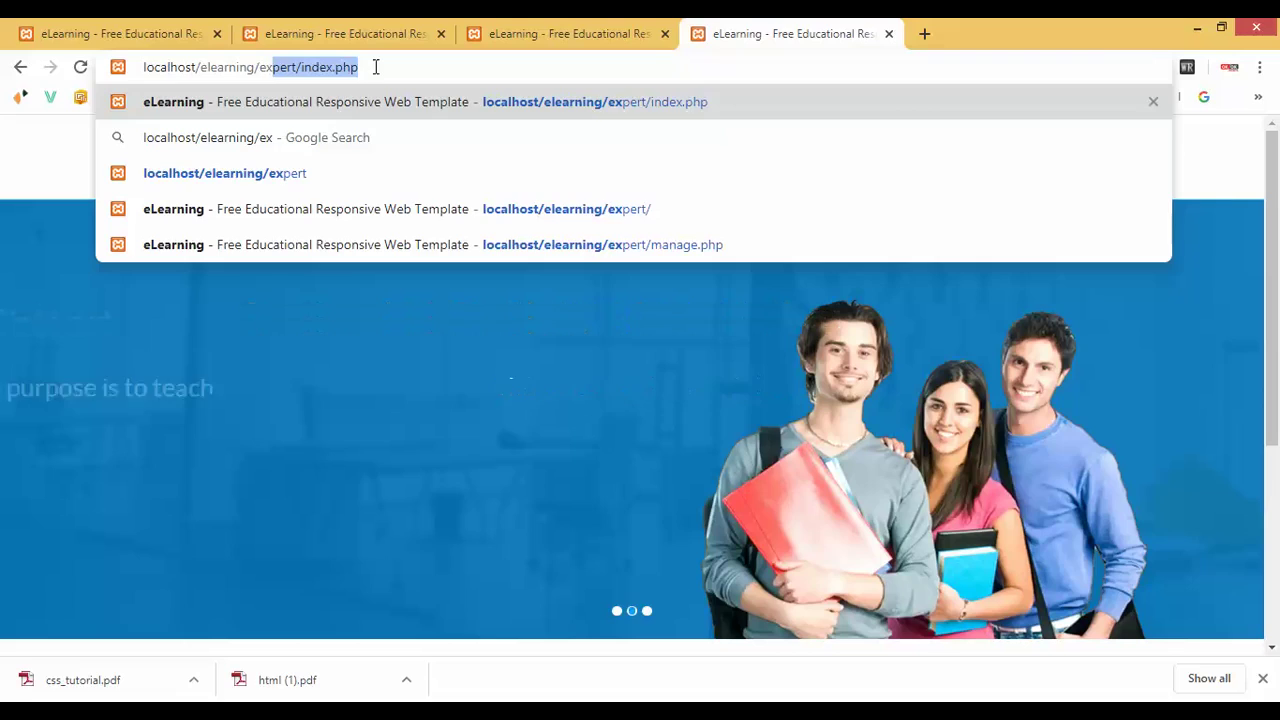
key(Return)
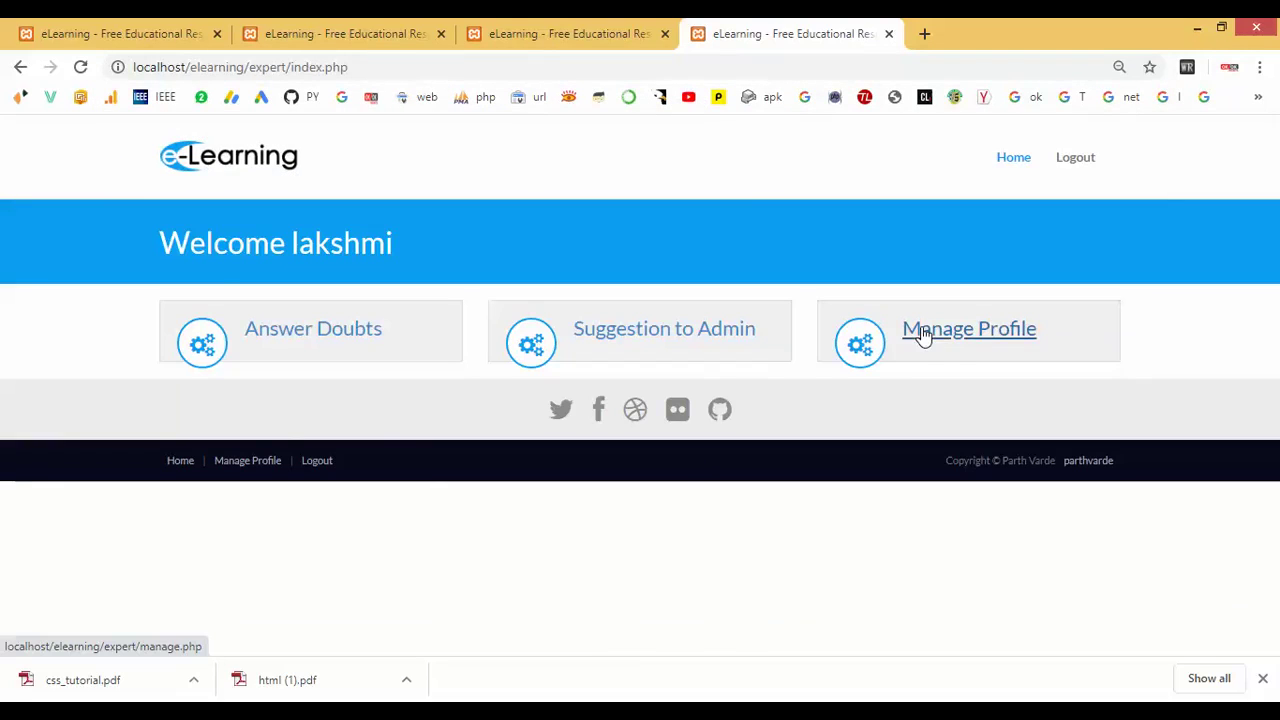
drag(157, 245, 456, 245)
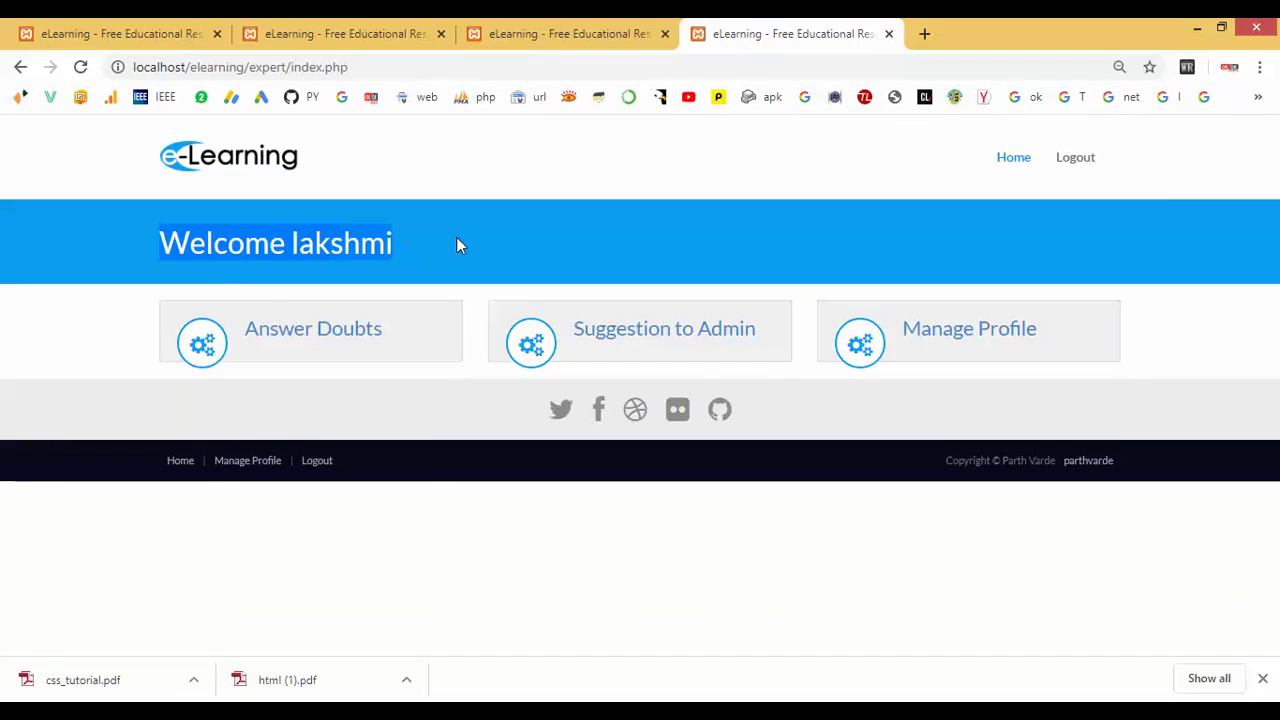
click(457, 244)
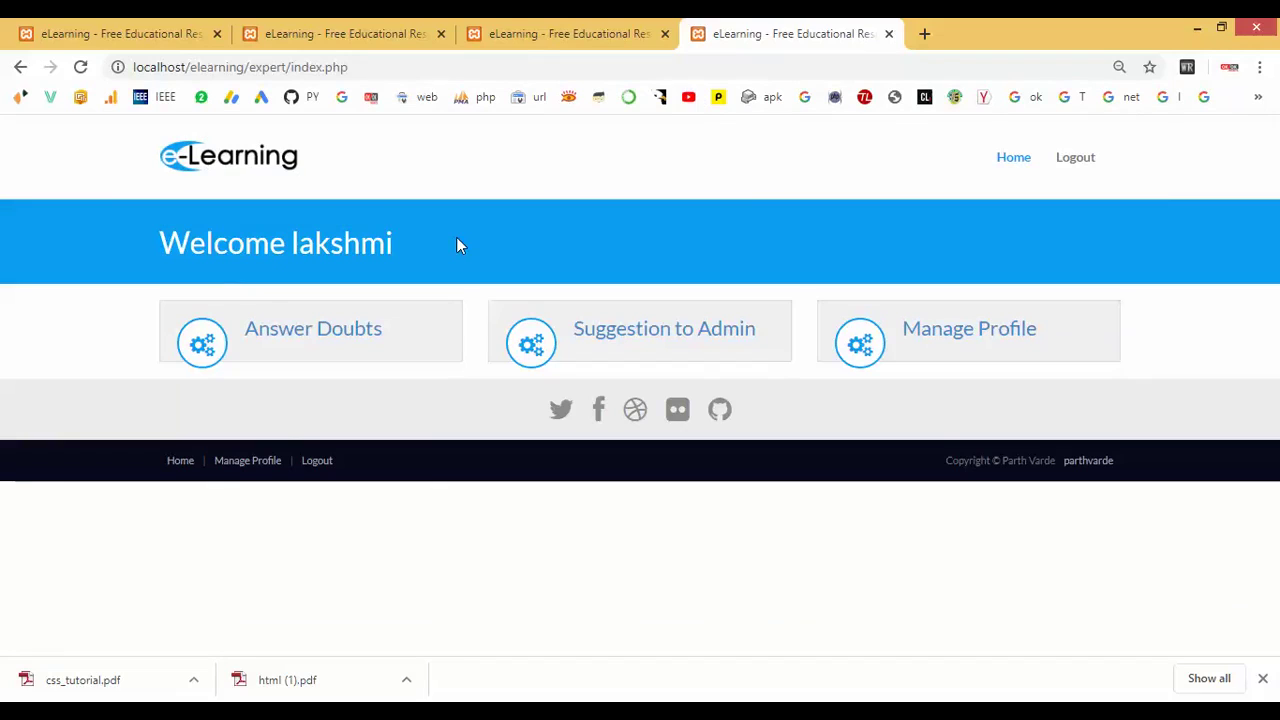
Answer the doubt 'What is CSS?' with 'It is use for Web designing' and submit.
click(347, 334)
scroll(348, 340, down, 2)
scroll(346, 338, up, 2)
click(194, 397)
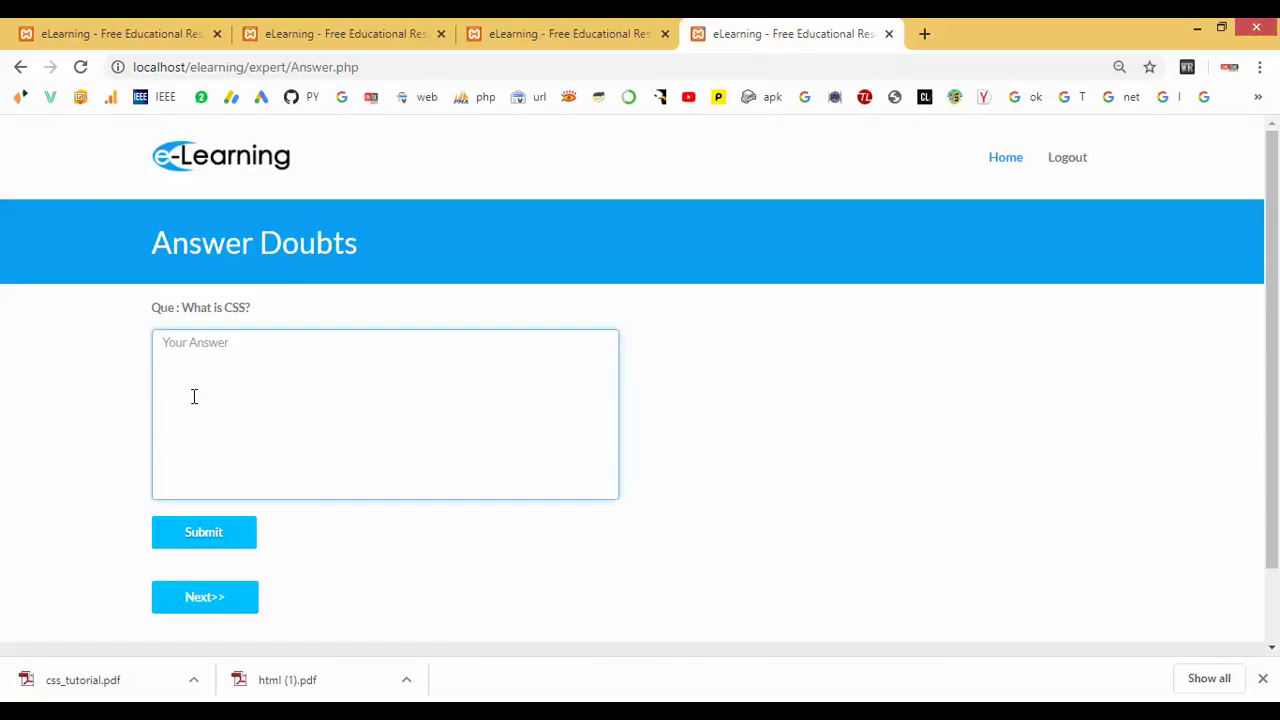
text(It is use for Web designing)
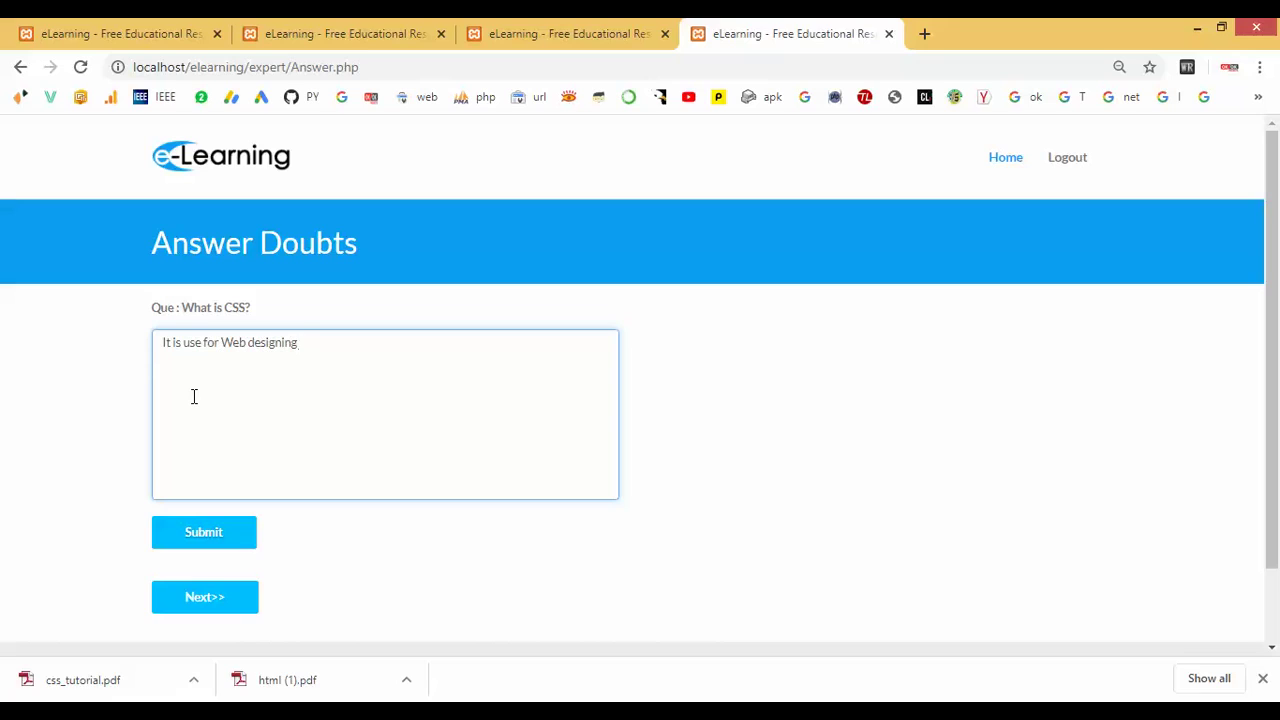
click(199, 535)
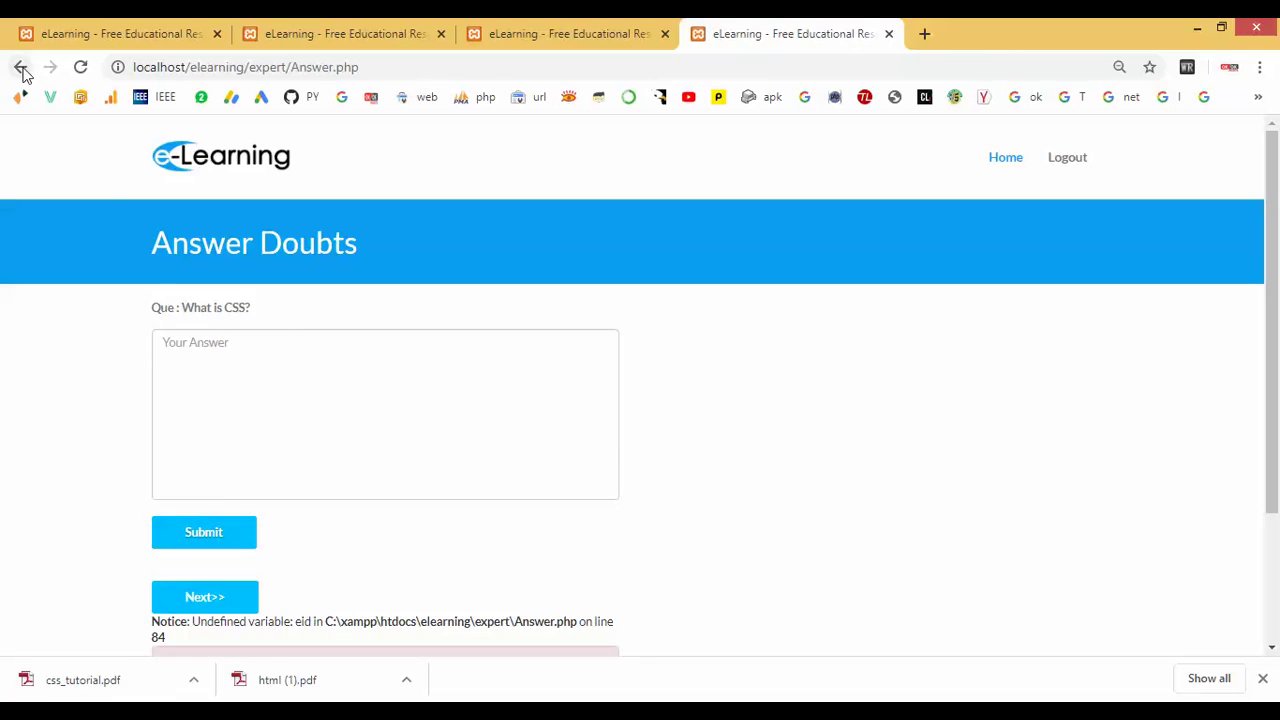
Send the admin a suggestion 'I am uploading data' with sender's name, e-mail and subject filled.
click(1006, 160)
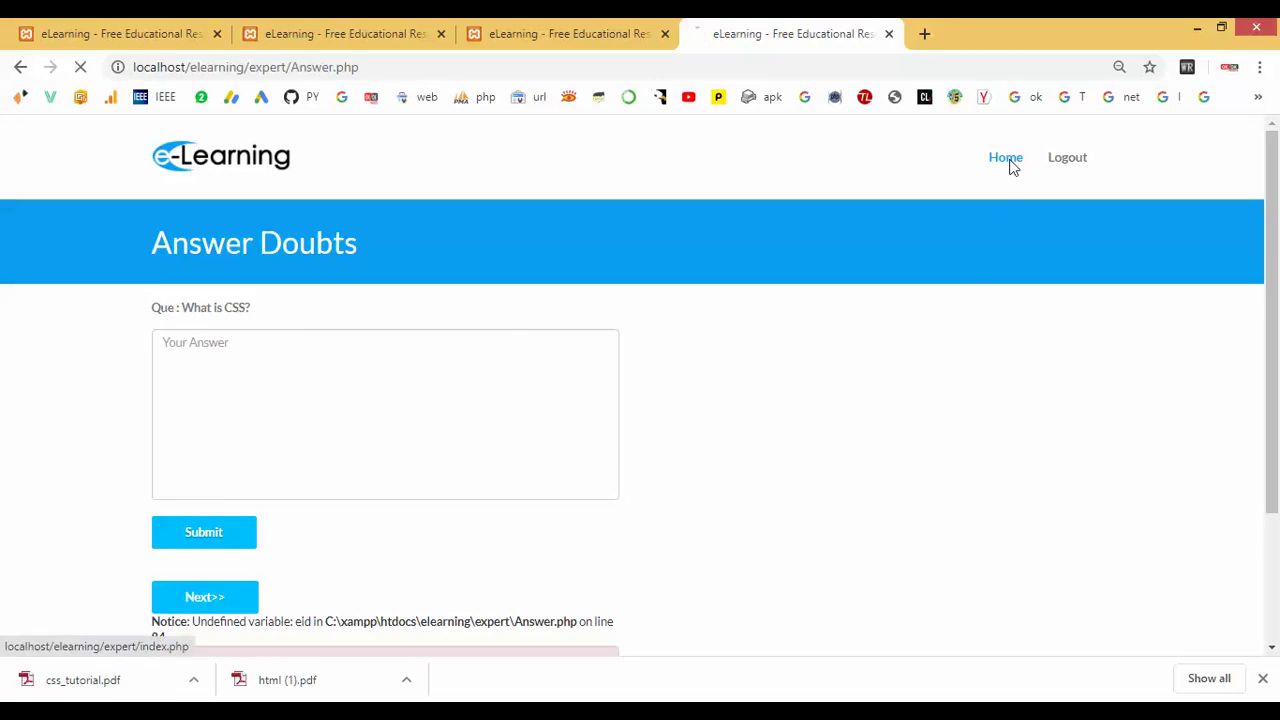
click(655, 340)
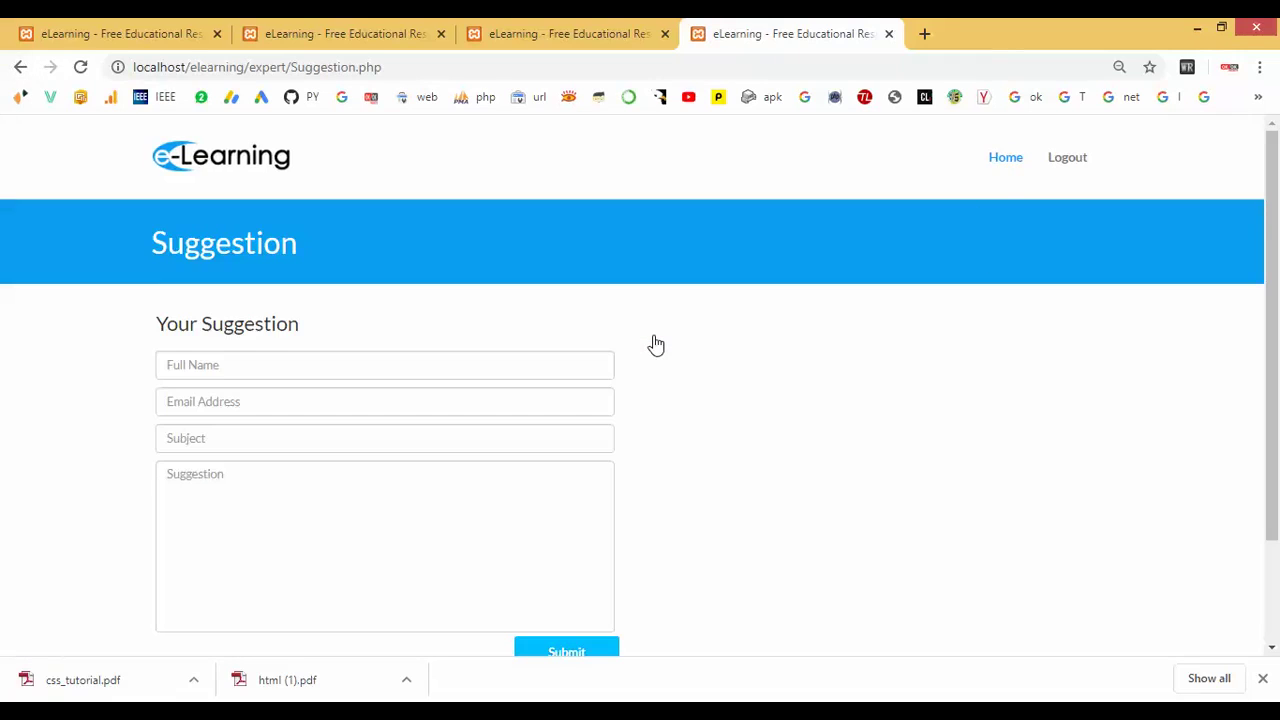
scroll(651, 343, down, 2)
click(266, 235)
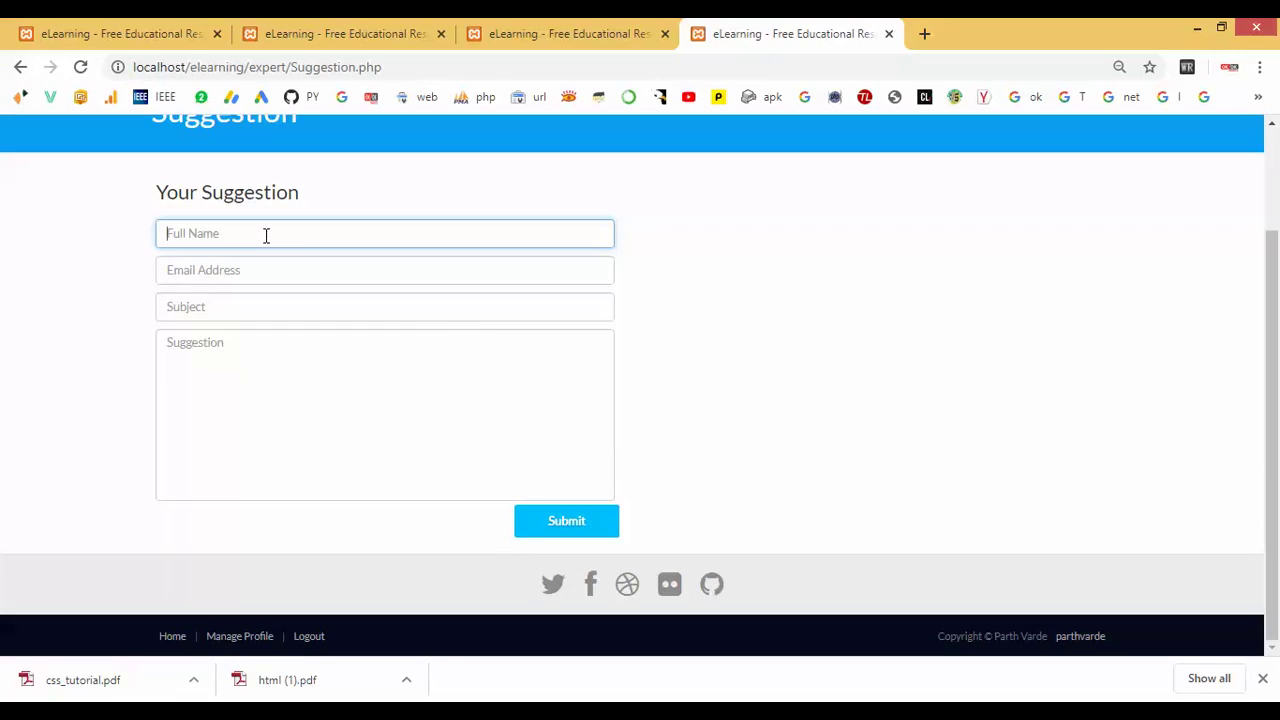
text(niralya)
key(Tab)
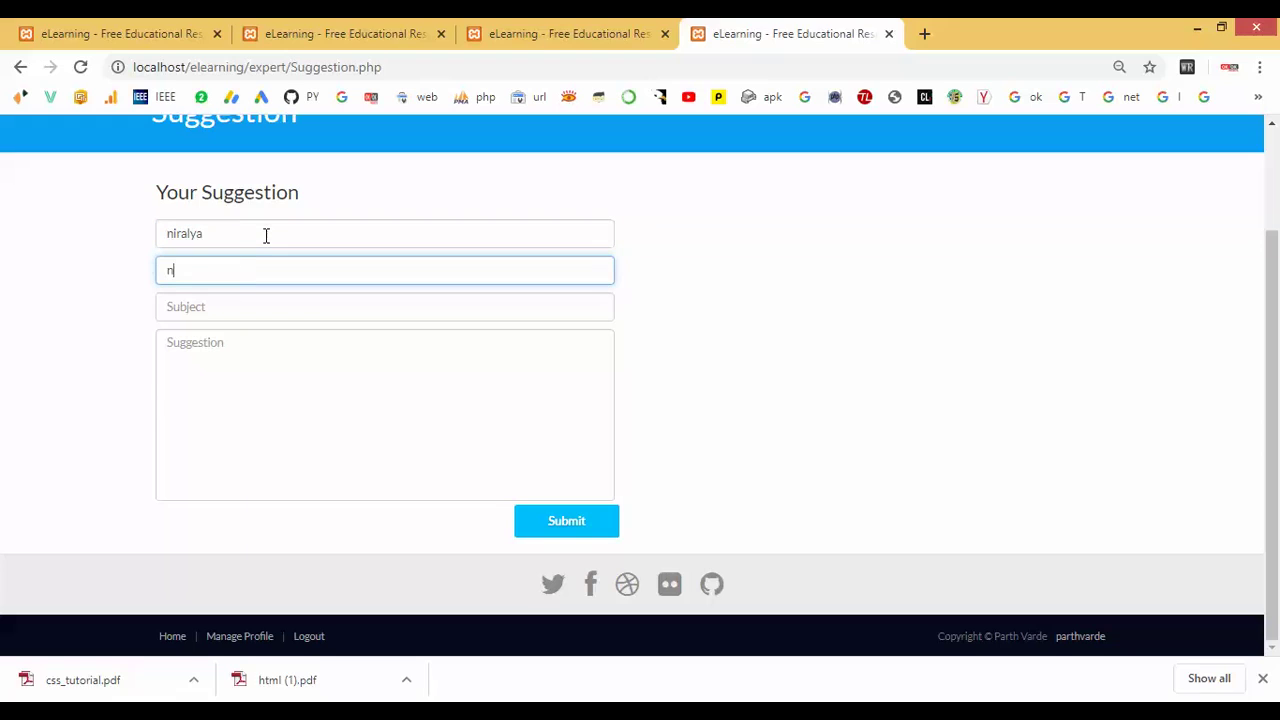
key(Tab)
text(nira)
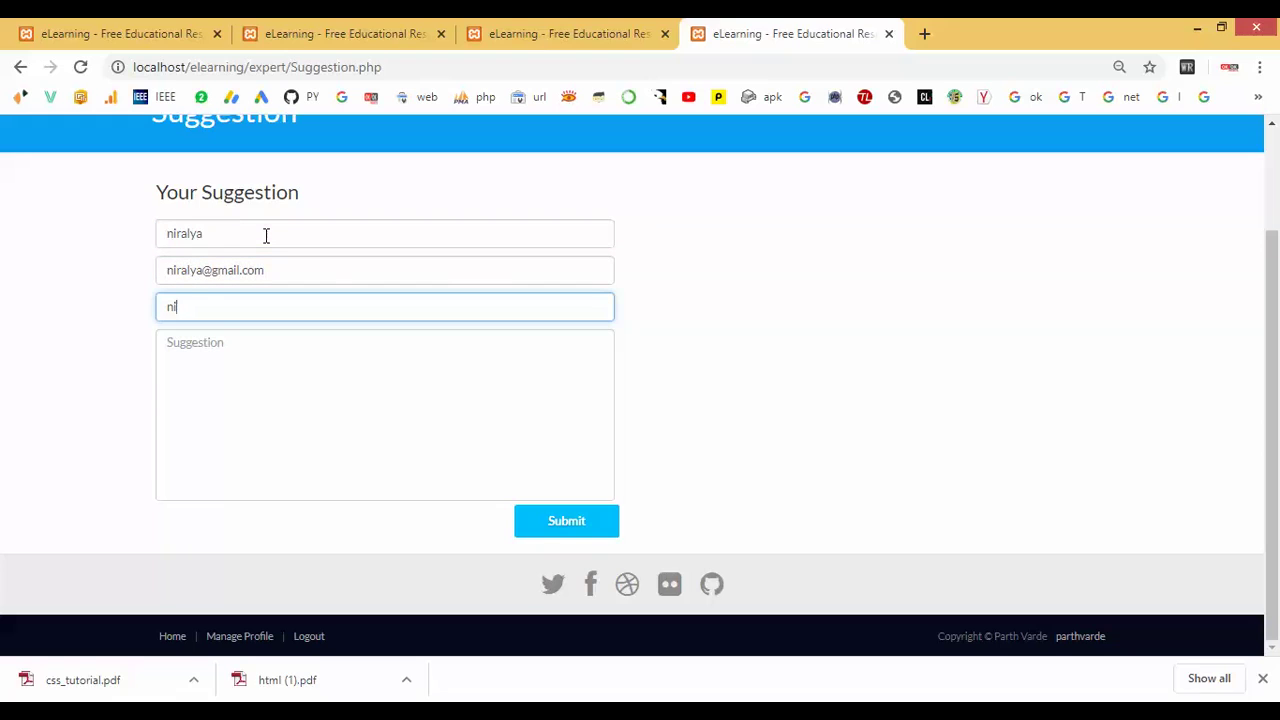
text(lya)
key(Tab)
text(I)
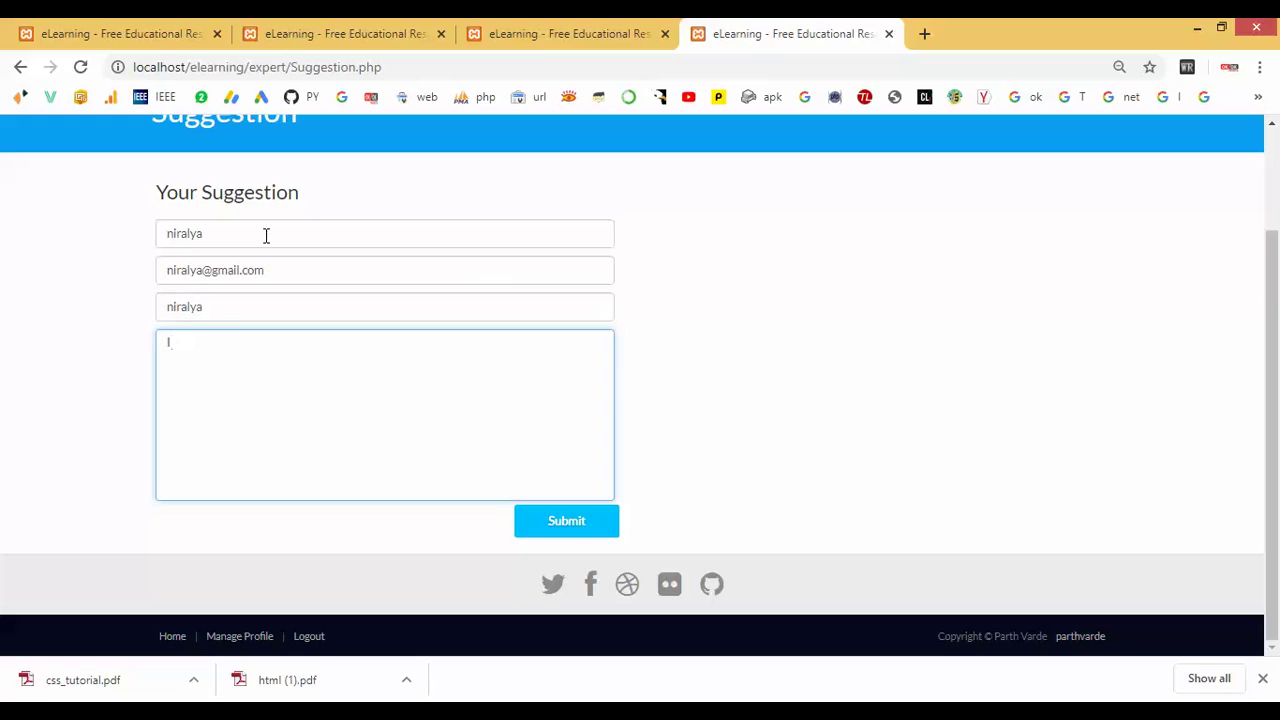
text( am uploading data)
click(576, 522)
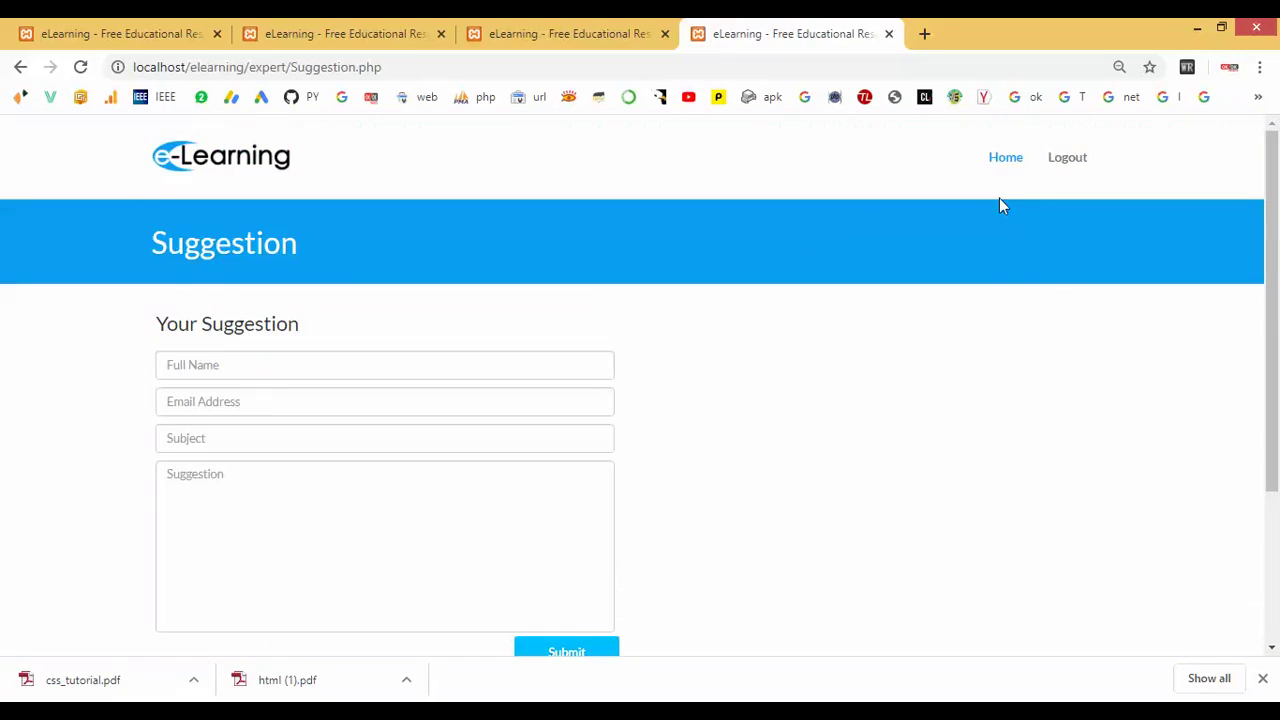
View the expert's Manage Profile page, then log out.
click(1005, 162)
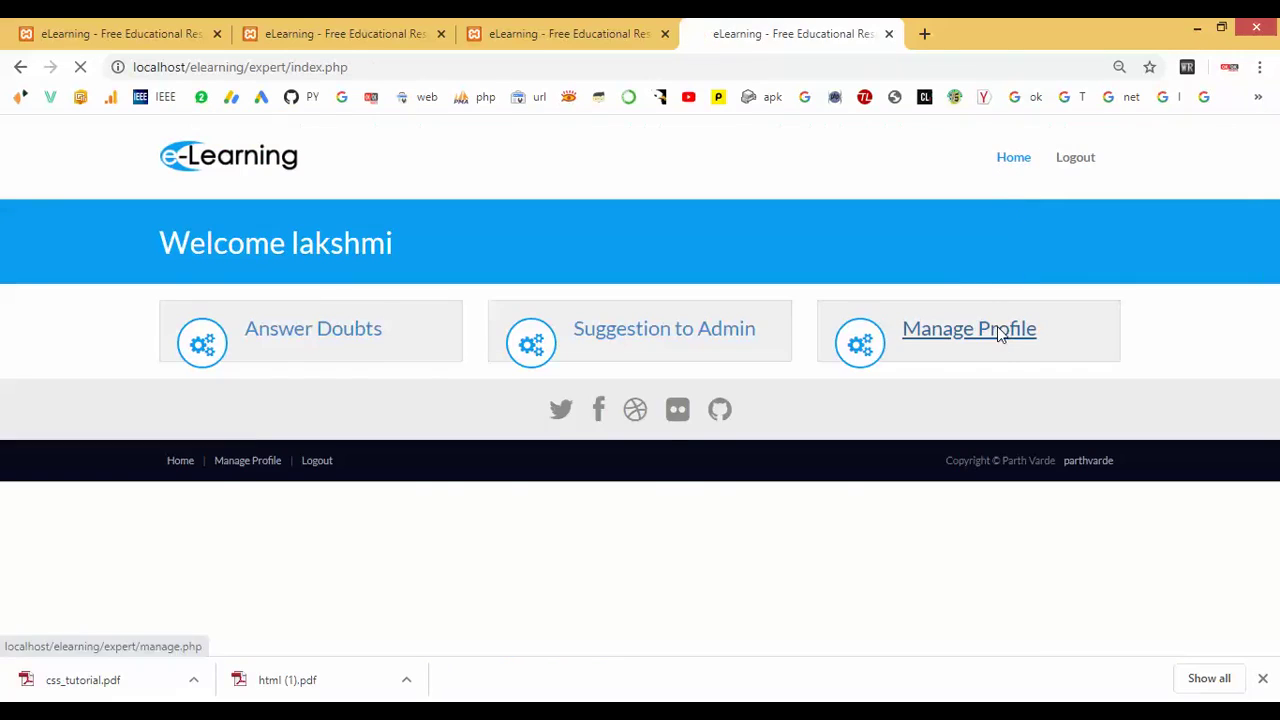
click(1000, 330)
click(1066, 160)
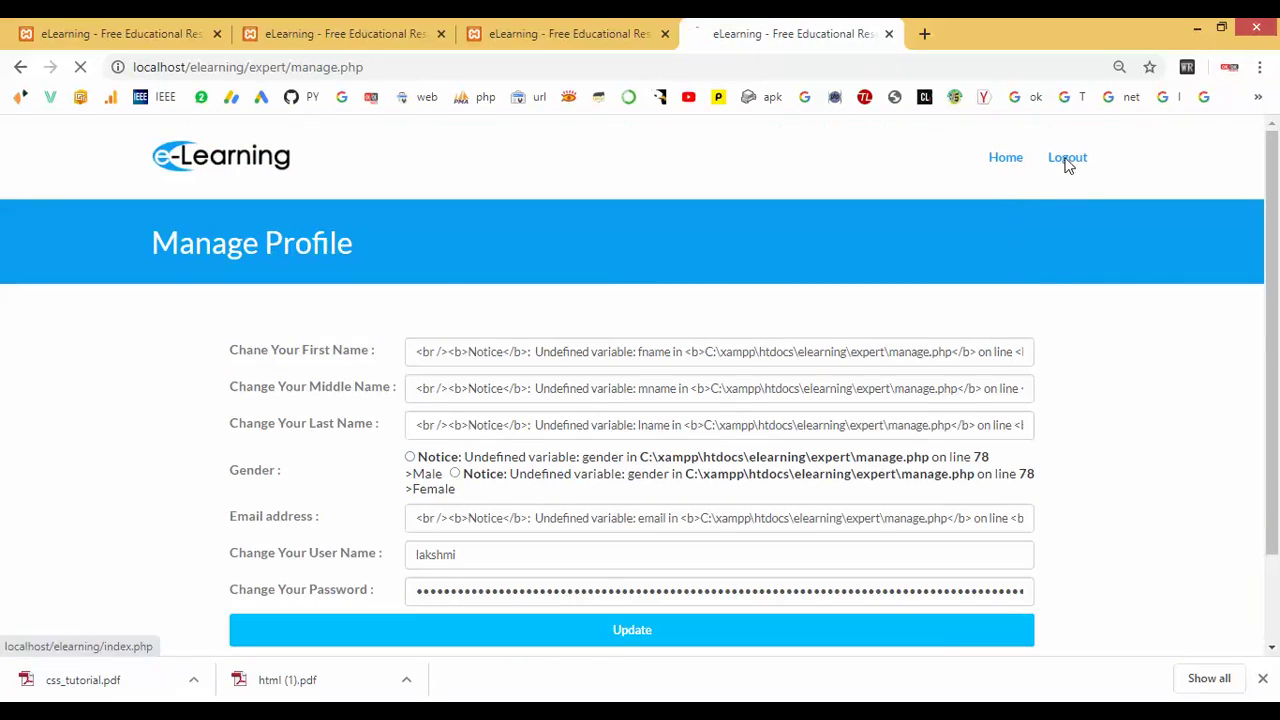